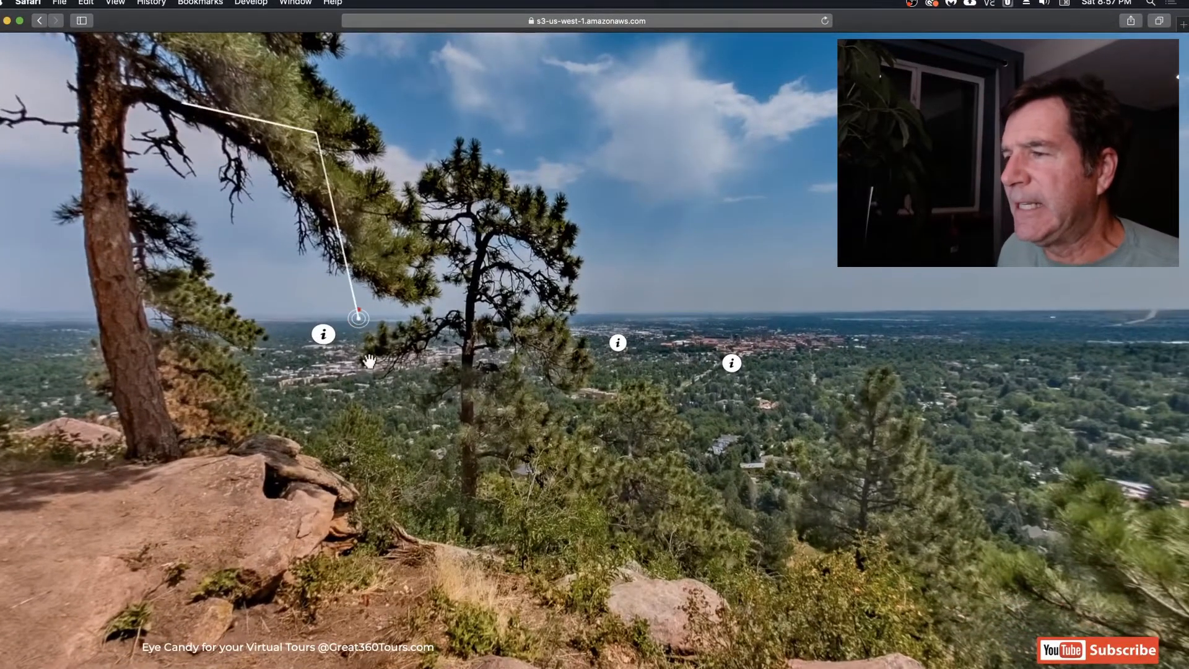
# Look around the overlook panorama and view the Boulder Reservoir and Longmont, CO callouts.
pyautogui.moveTo(369, 361); pyautogui.dragTo(466, 437)
pyautogui.moveTo(307, 442); pyautogui.dragTo(385, 439)
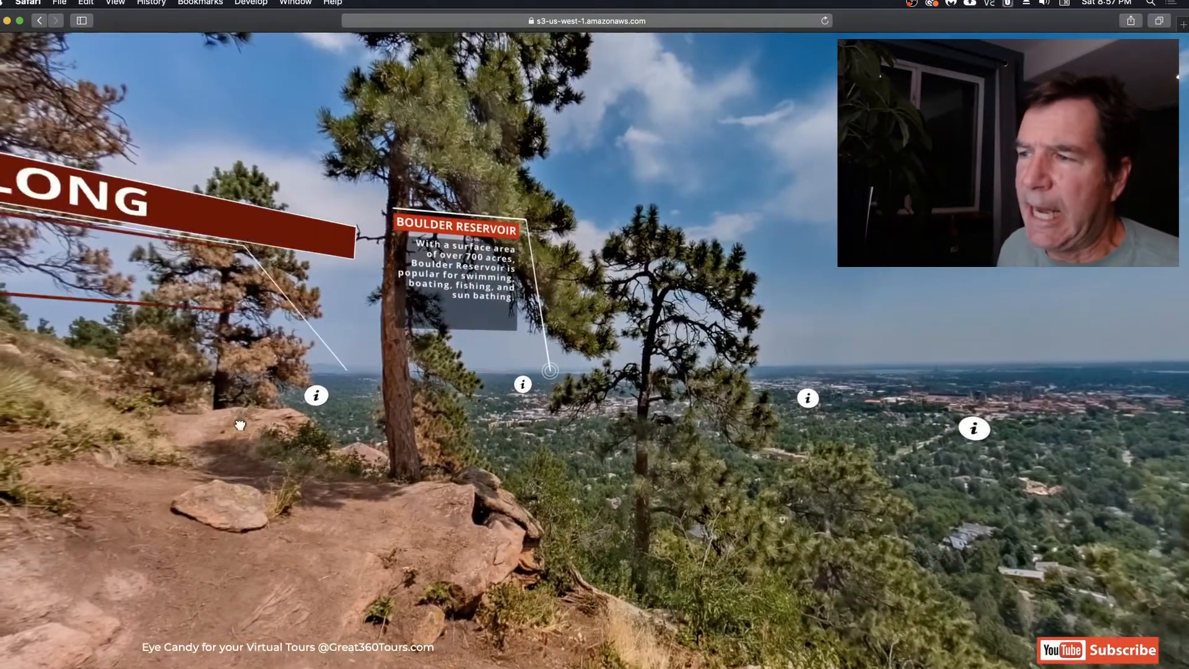
pyautogui.moveTo(240, 425); pyautogui.dragTo(537, 453)
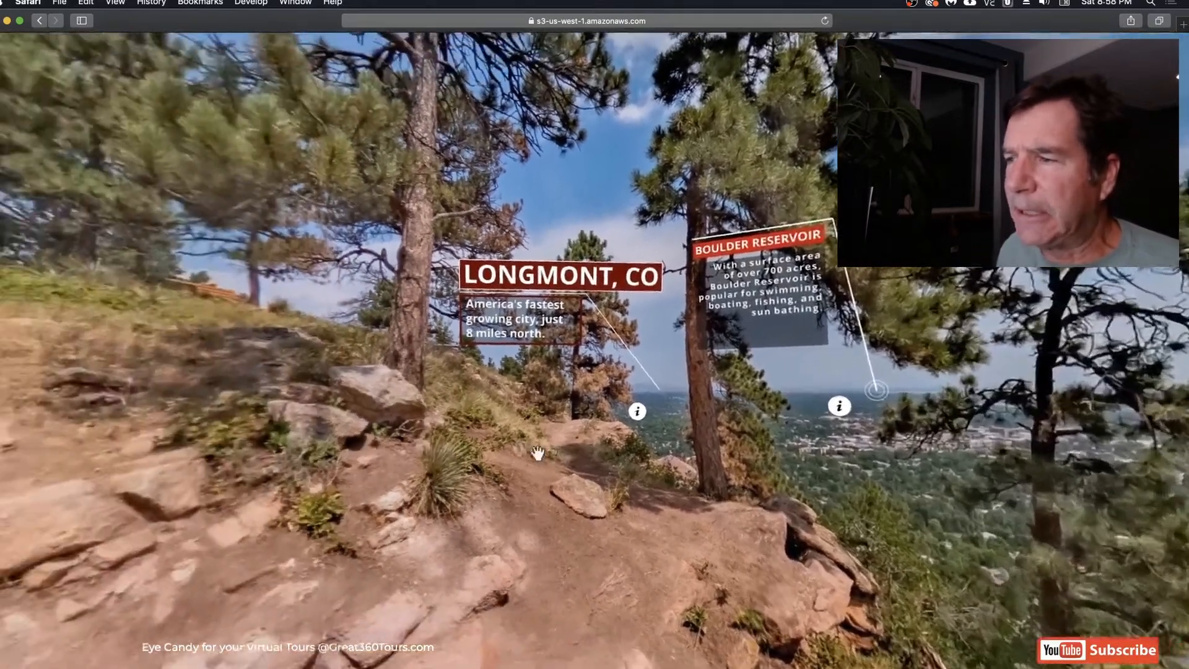
pyautogui.moveTo(13, 249); pyautogui.dragTo(396, 355)
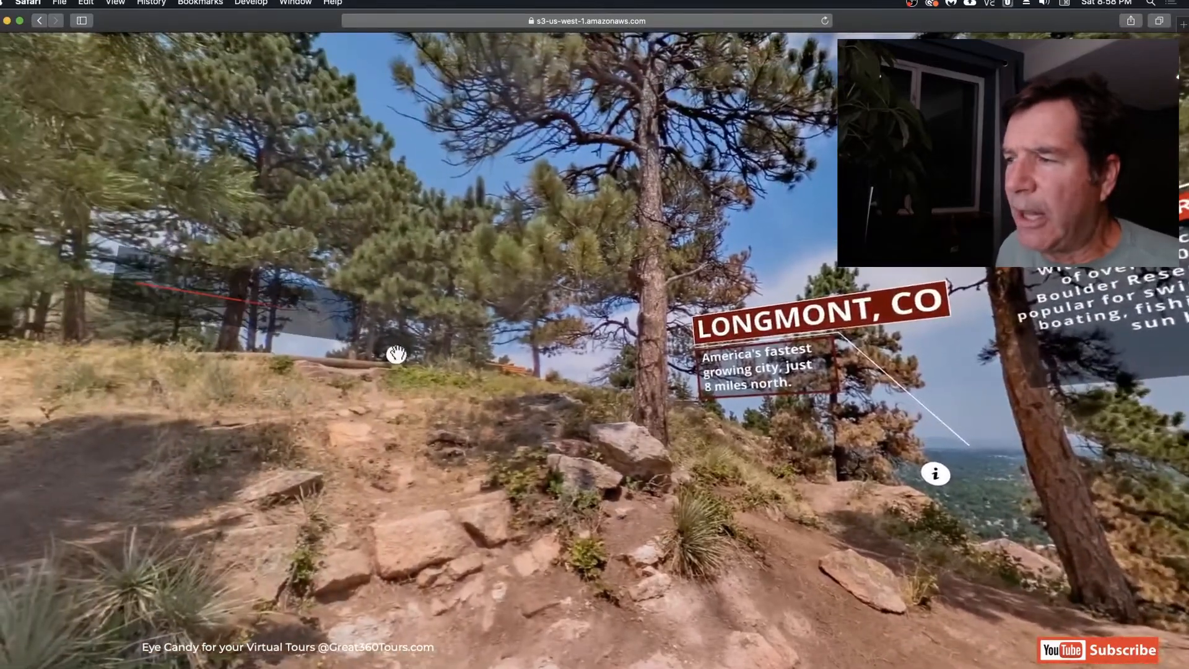
pyautogui.moveTo(763, 505); pyautogui.dragTo(437, 455)
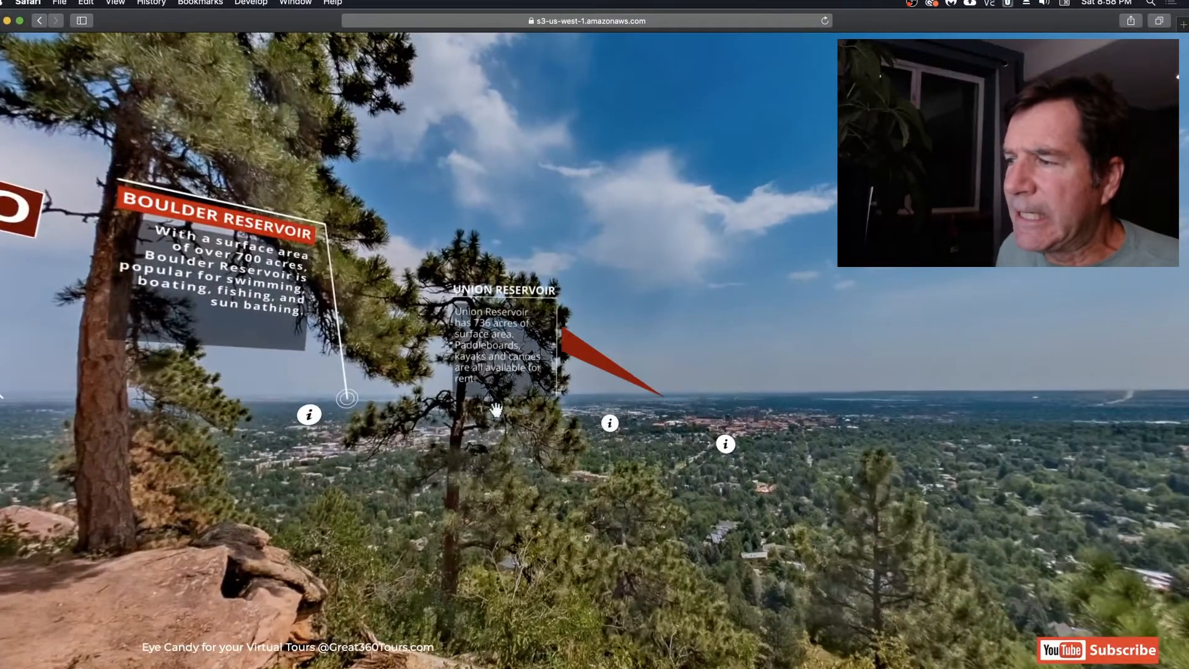
# Reveal the University of Colorado and Denver, Colorado callouts from their info hotspots in the panorama.
pyautogui.scroll(4, 499, 408)
pyautogui.moveTo(811, 518); pyautogui.dragTo(647, 436)
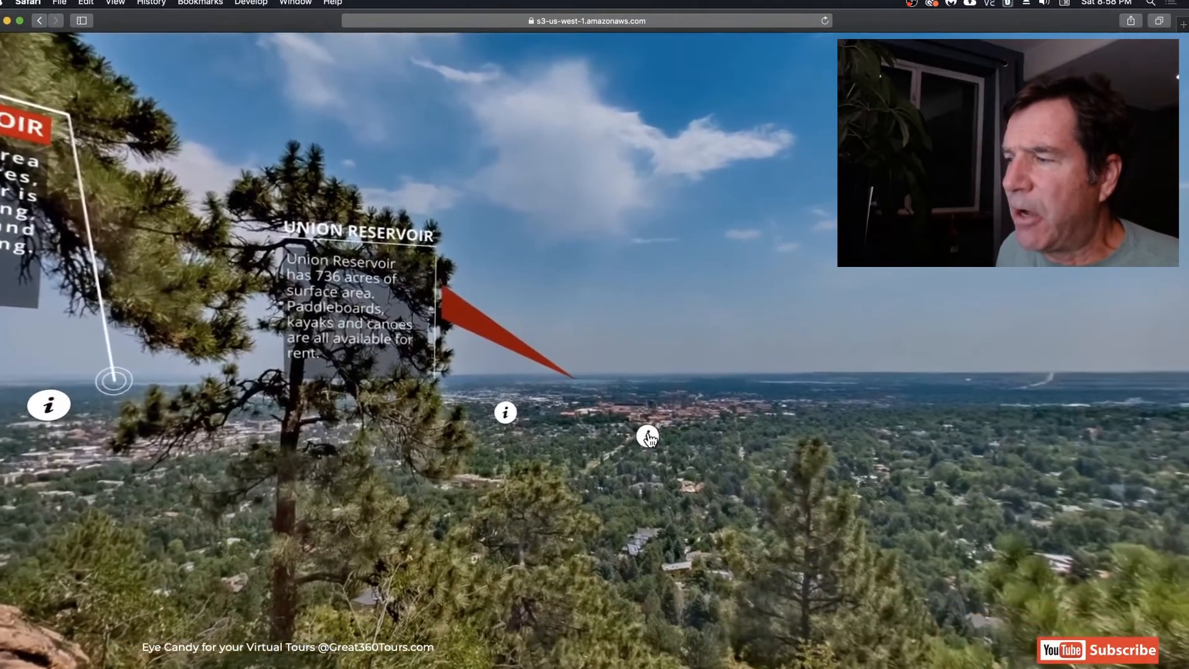
pyautogui.moveTo(647, 436)
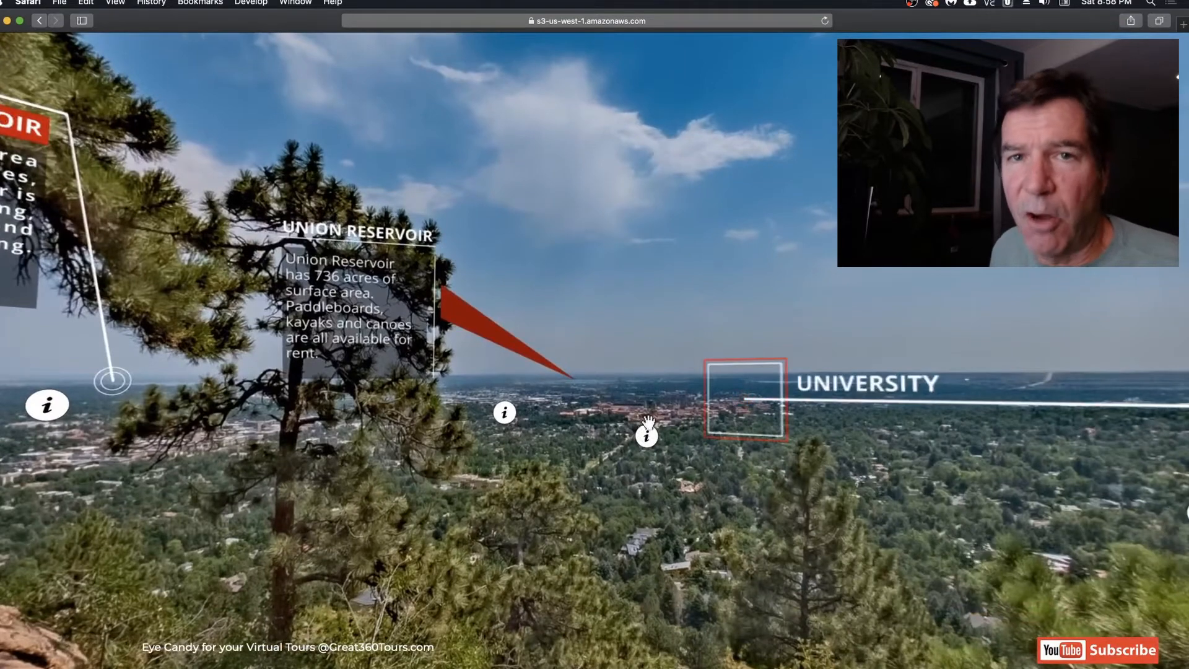
pyautogui.moveTo(819, 506); pyautogui.dragTo(698, 461)
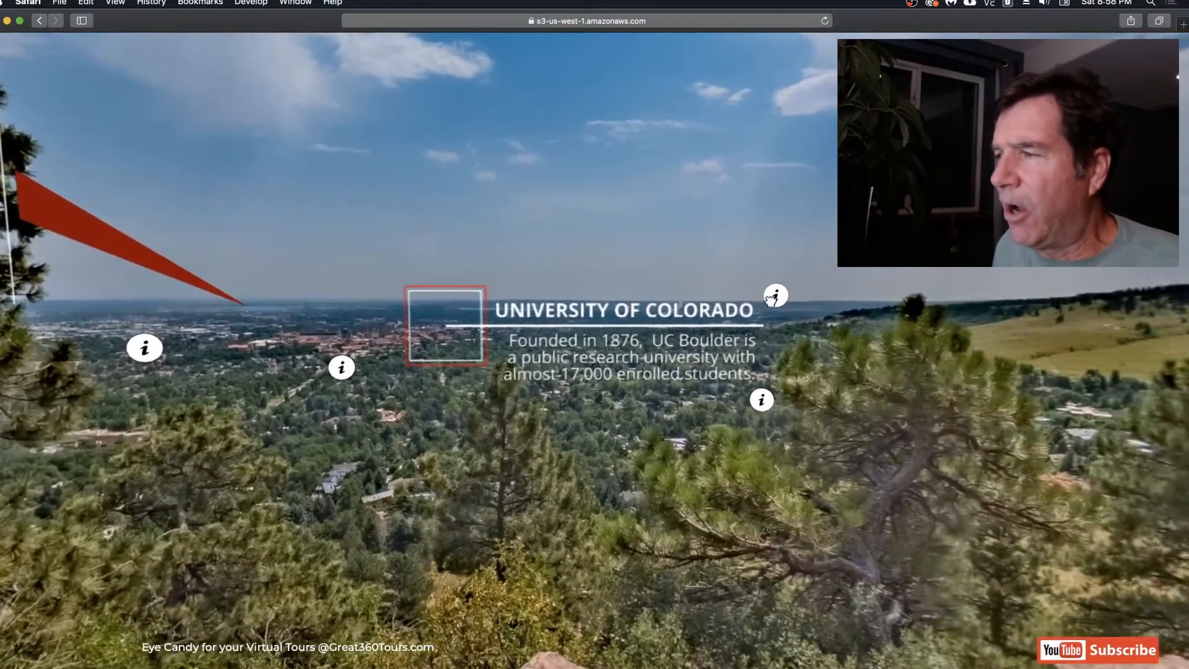
pyautogui.moveTo(771, 298)
pyautogui.moveTo(969, 396); pyautogui.dragTo(778, 456)
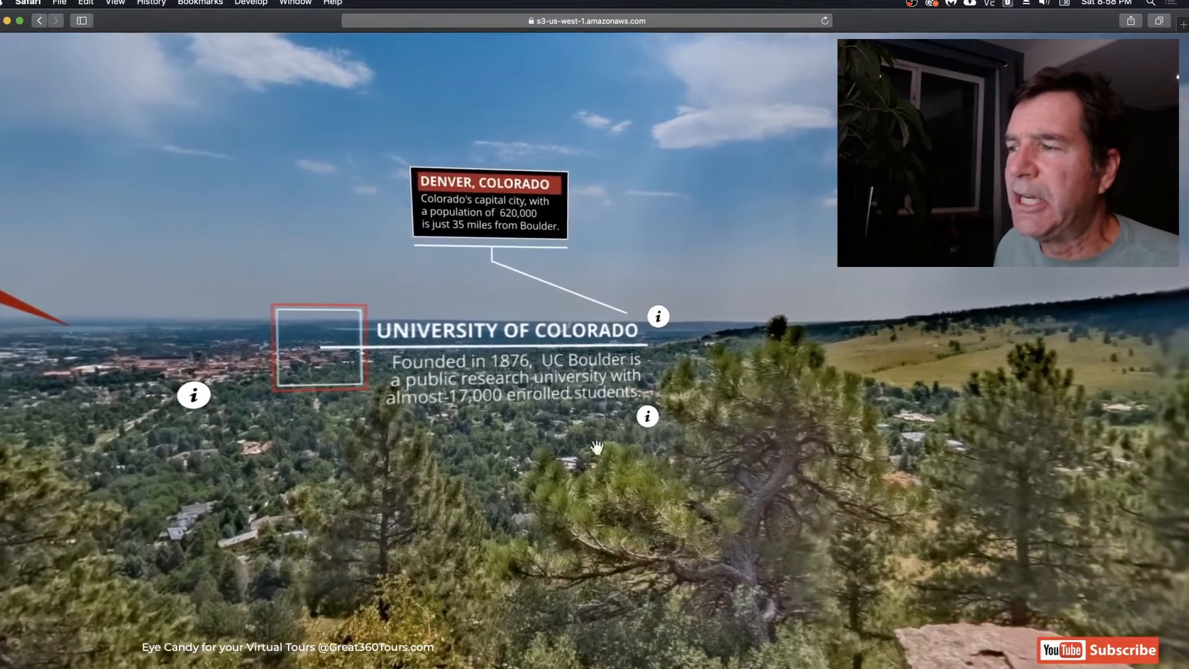
# Reveal the Chautauqua Park and Boulder Flatirons callouts from their info hotspots and view them in the panorama.
pyautogui.moveTo(646, 416)
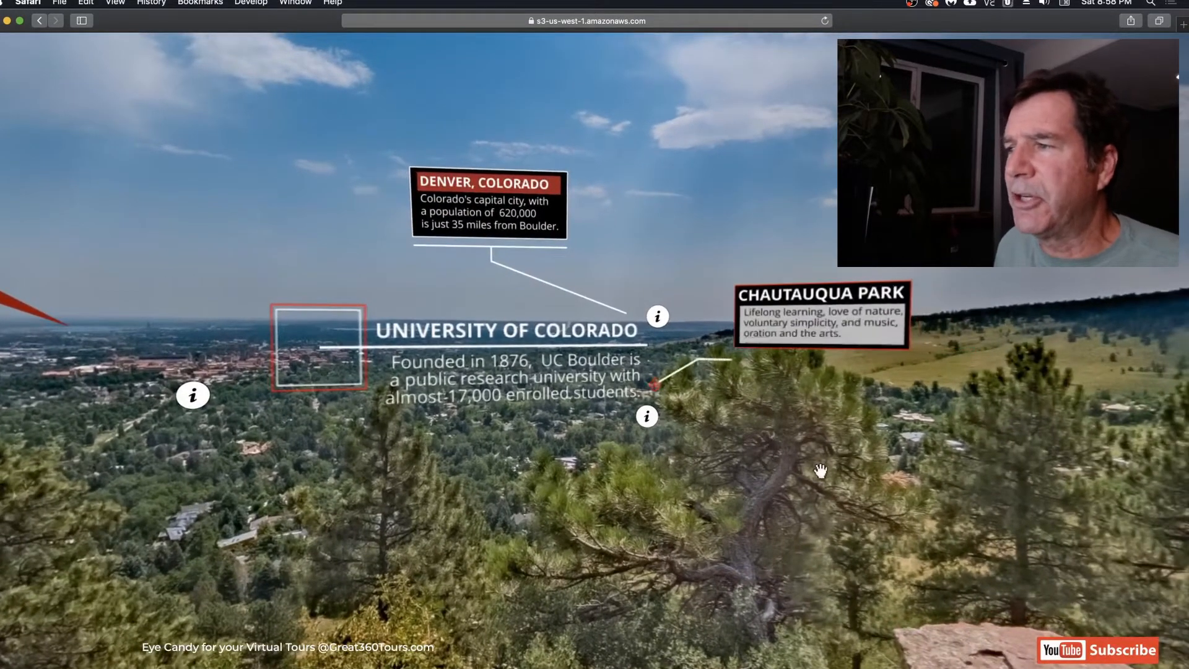
pyautogui.moveTo(818, 472); pyautogui.dragTo(536, 447)
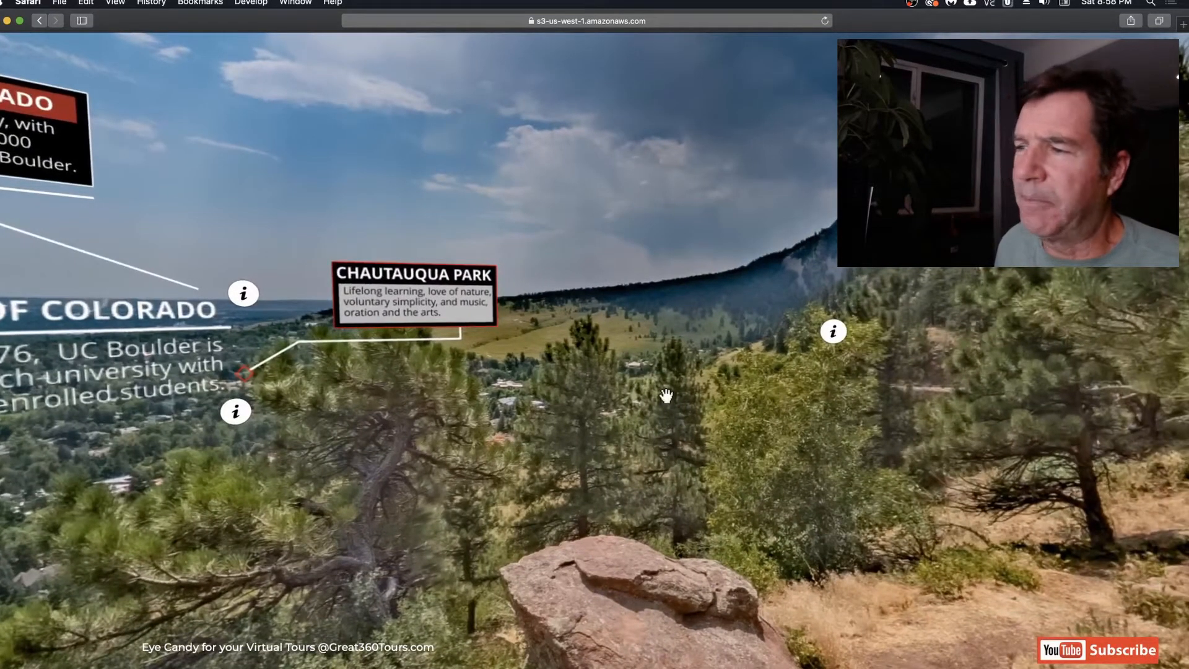
pyautogui.moveTo(833, 331)
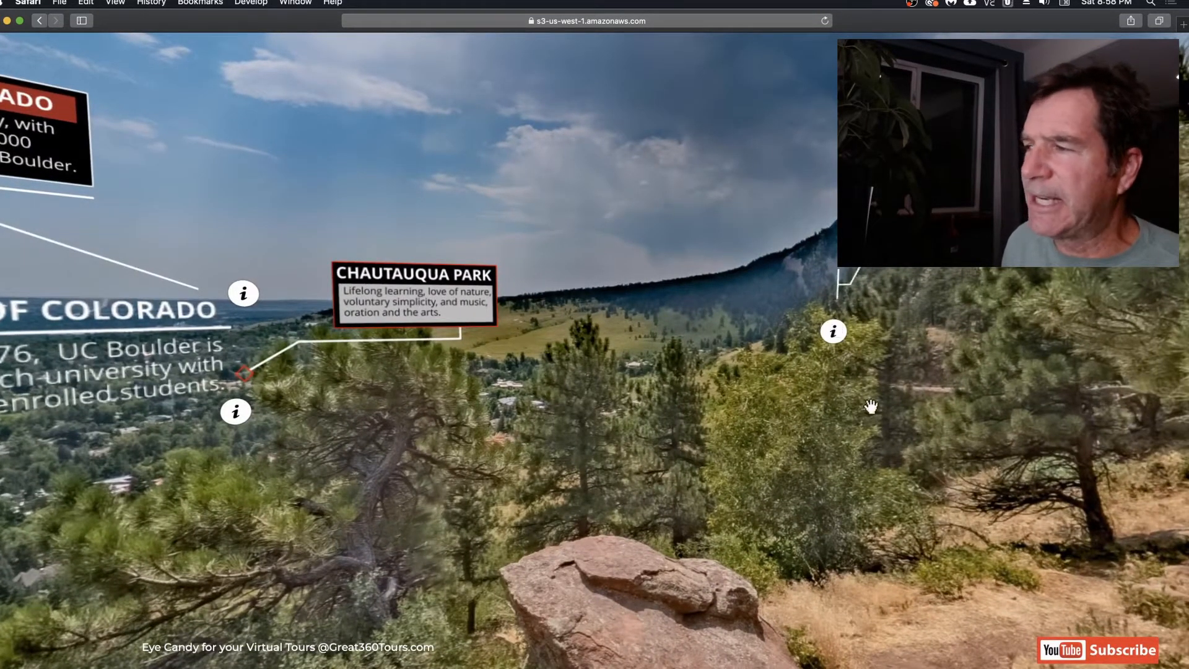
pyautogui.moveTo(861, 430); pyautogui.dragTo(585, 423)
pyautogui.moveTo(653, 398); pyautogui.dragTo(585, 390)
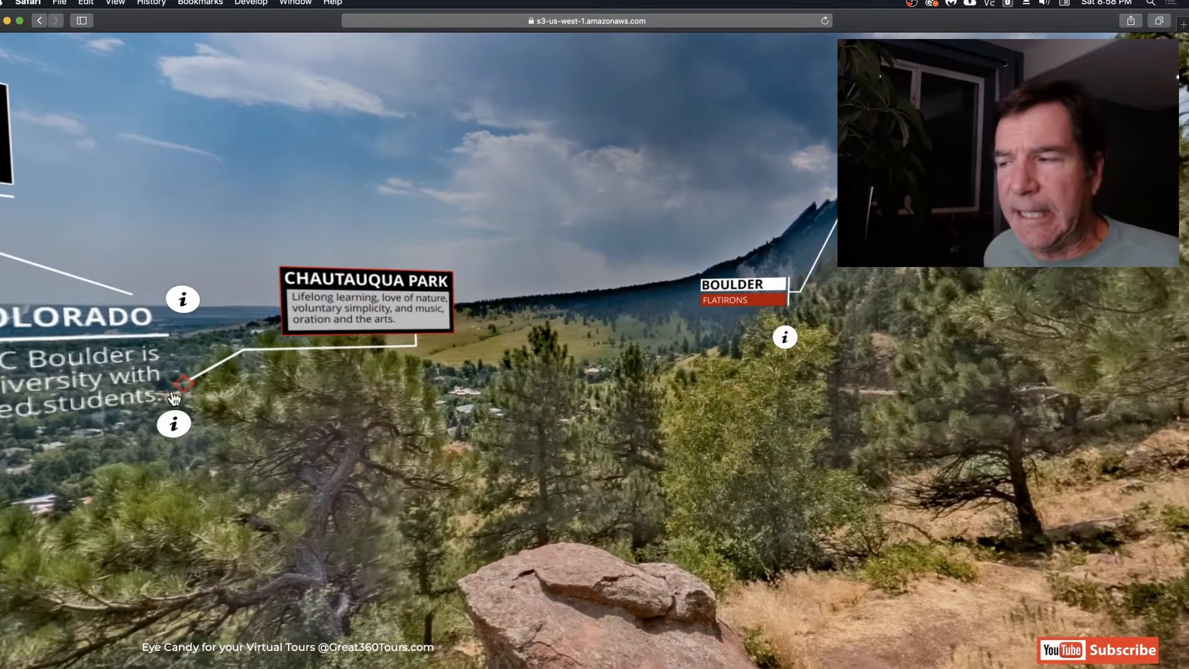
pyautogui.moveTo(270, 457); pyautogui.dragTo(388, 438)
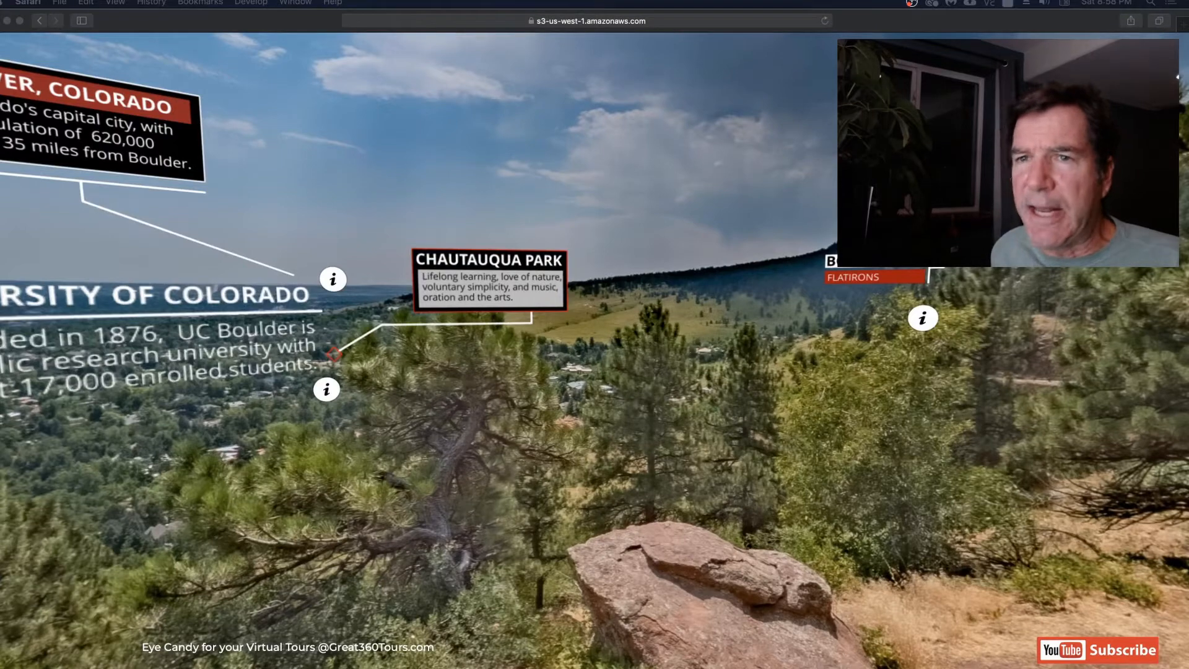
# Switch to the G360T-Callout-V1-Guide PDF in Preview and read the template package introduction on its first page.
pyautogui.moveTo(0, 143); pyautogui.dragTo(430, 59)
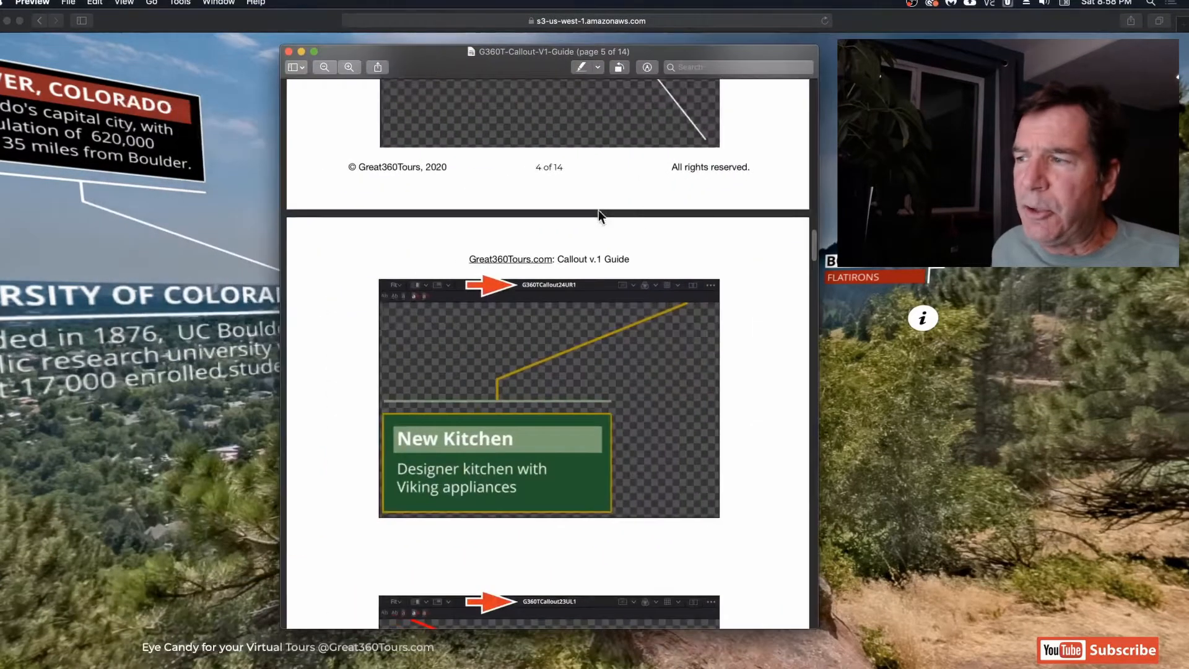
pyautogui.moveTo(813, 247); pyautogui.dragTo(800, 61)
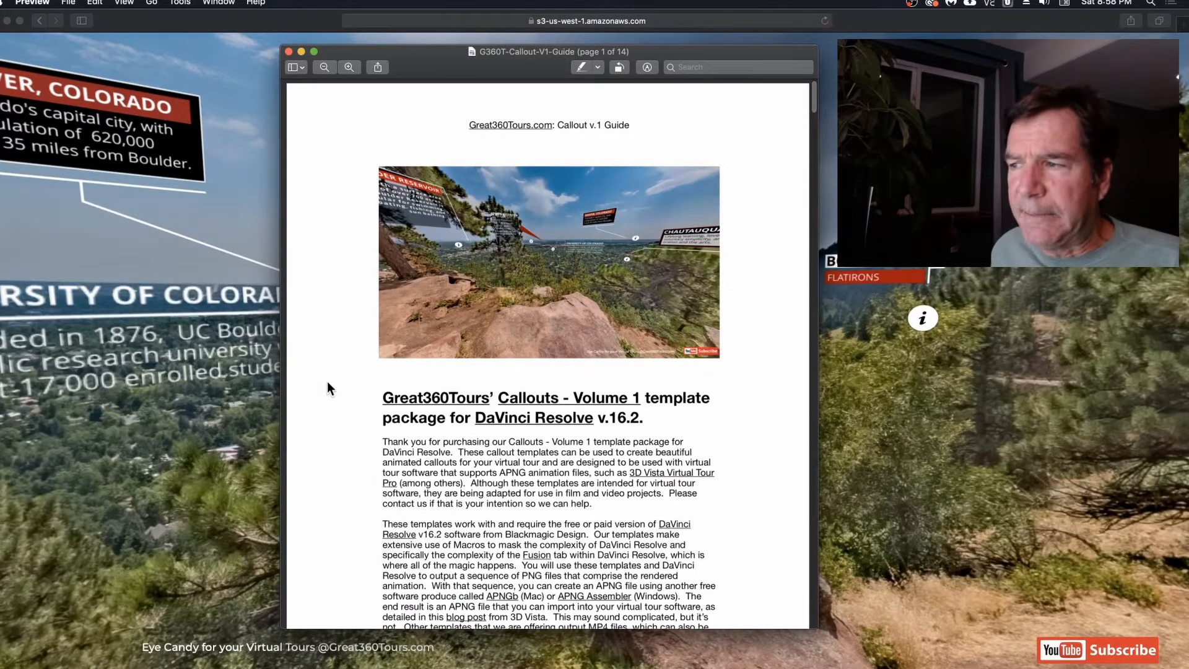
pyautogui.scroll(-2, 328, 396)
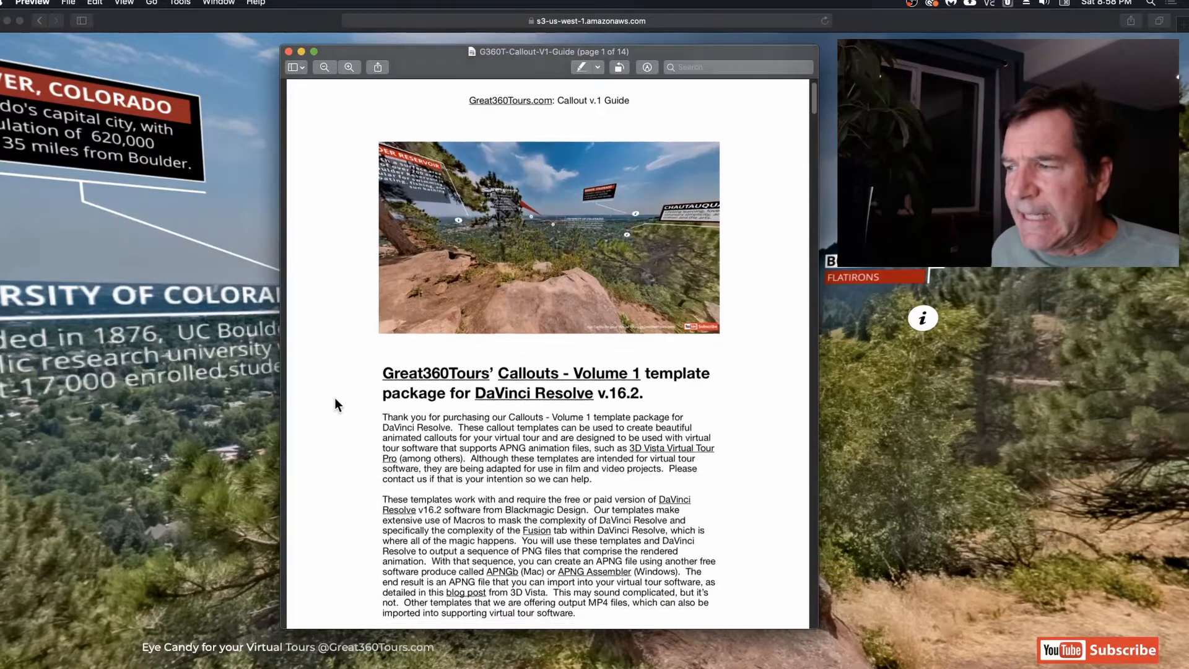
pyautogui.scroll(-4, 334, 400)
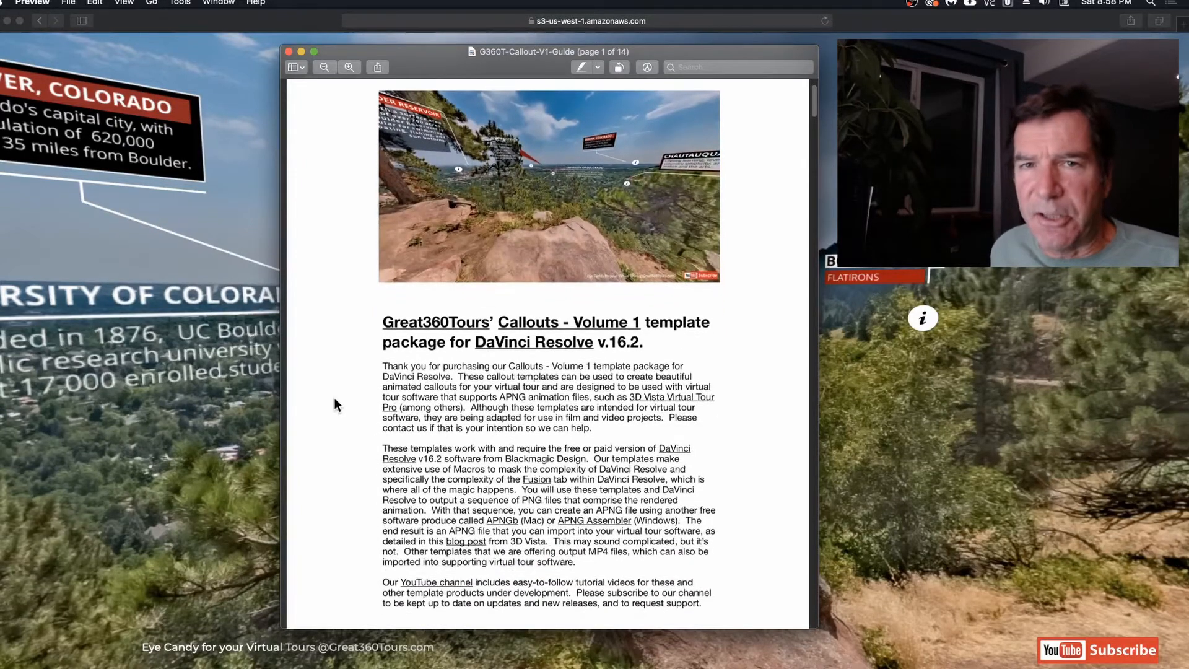
pyautogui.scroll(-20, 334, 398)
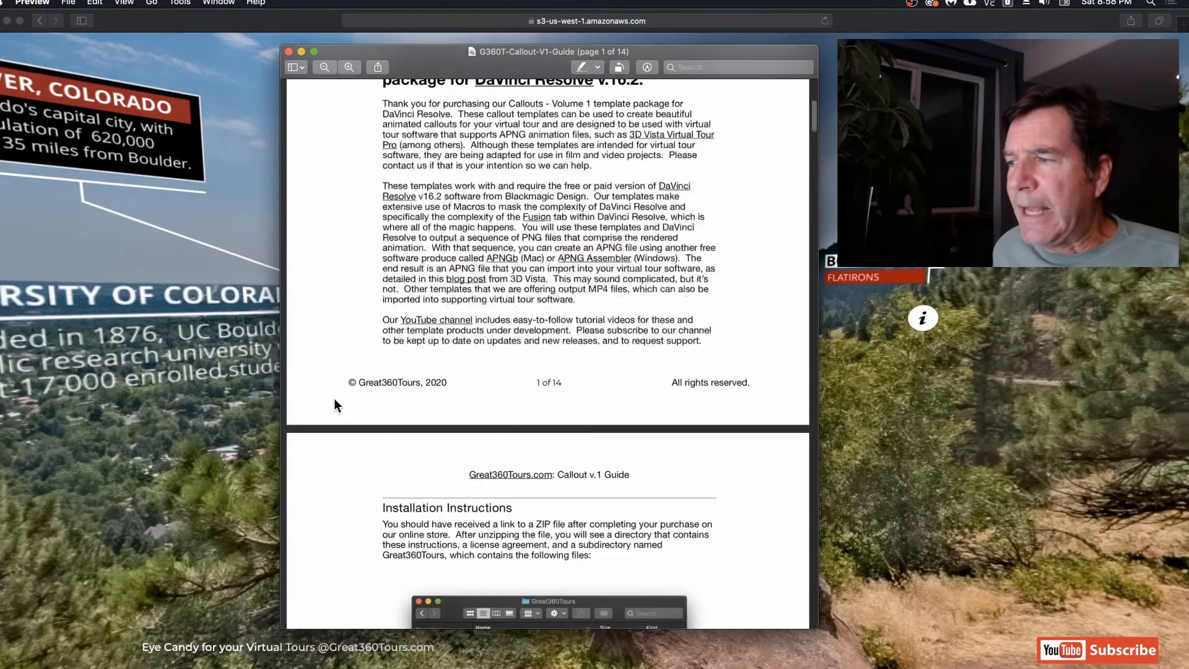
# Read the guide's installation instructions, including the template file list and the Macintosh and Windows 10 directions.
pyautogui.scroll(-19, 334, 400)
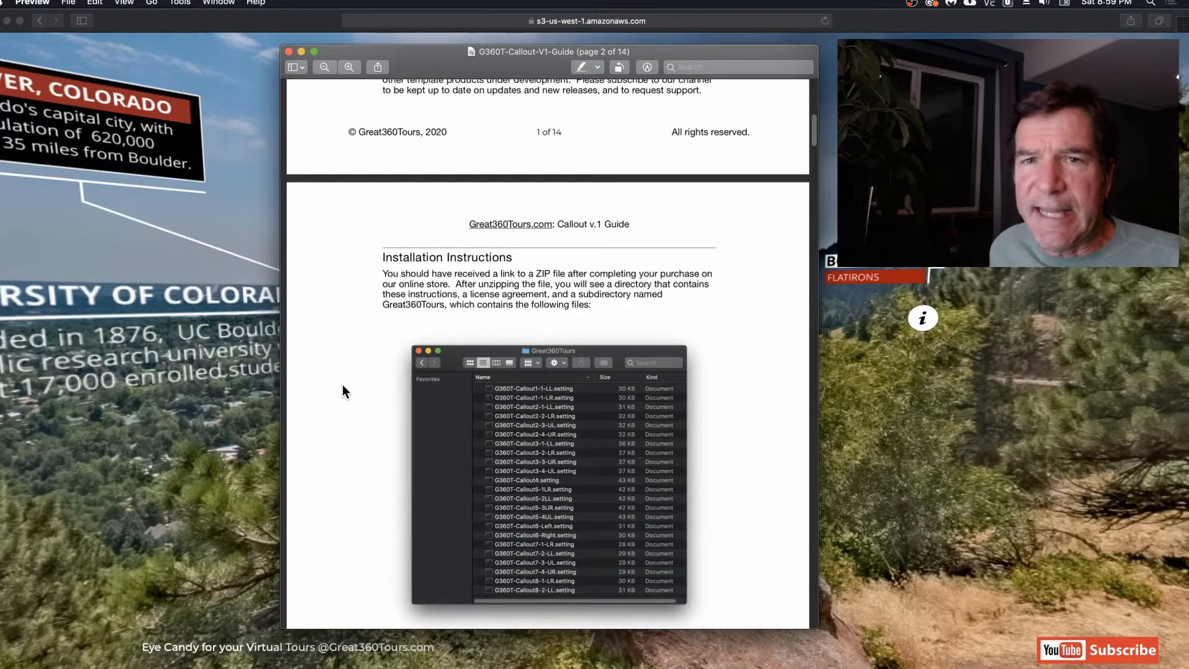
pyautogui.scroll(-20, 361, 429)
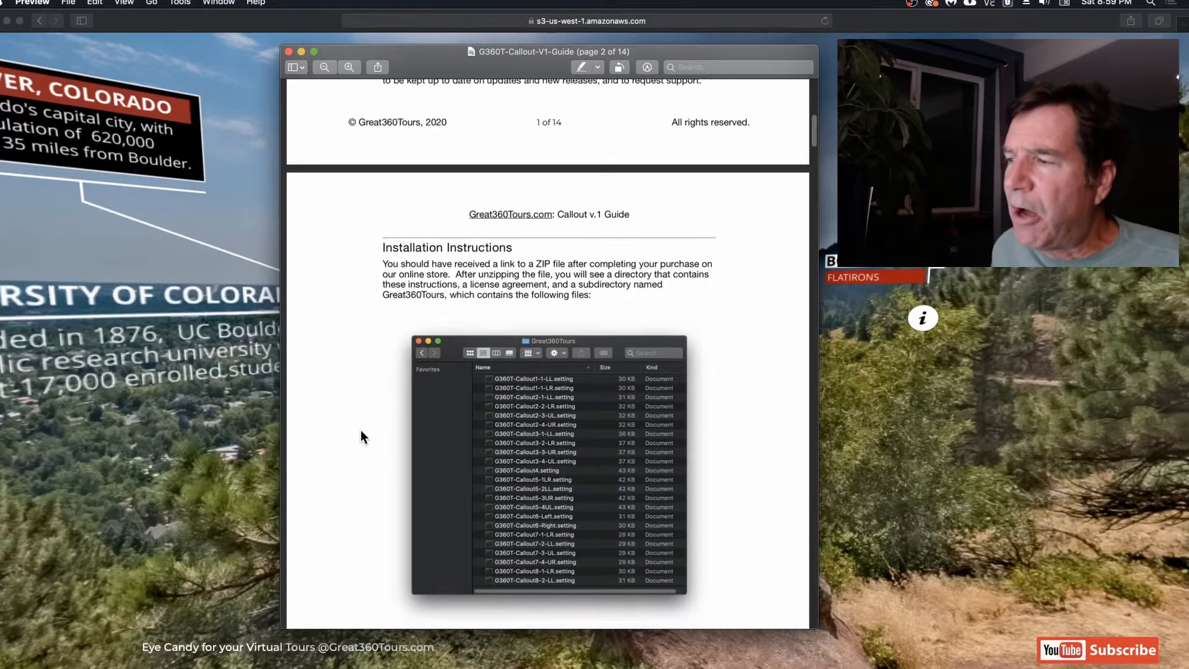
pyautogui.scroll(-20, 361, 429)
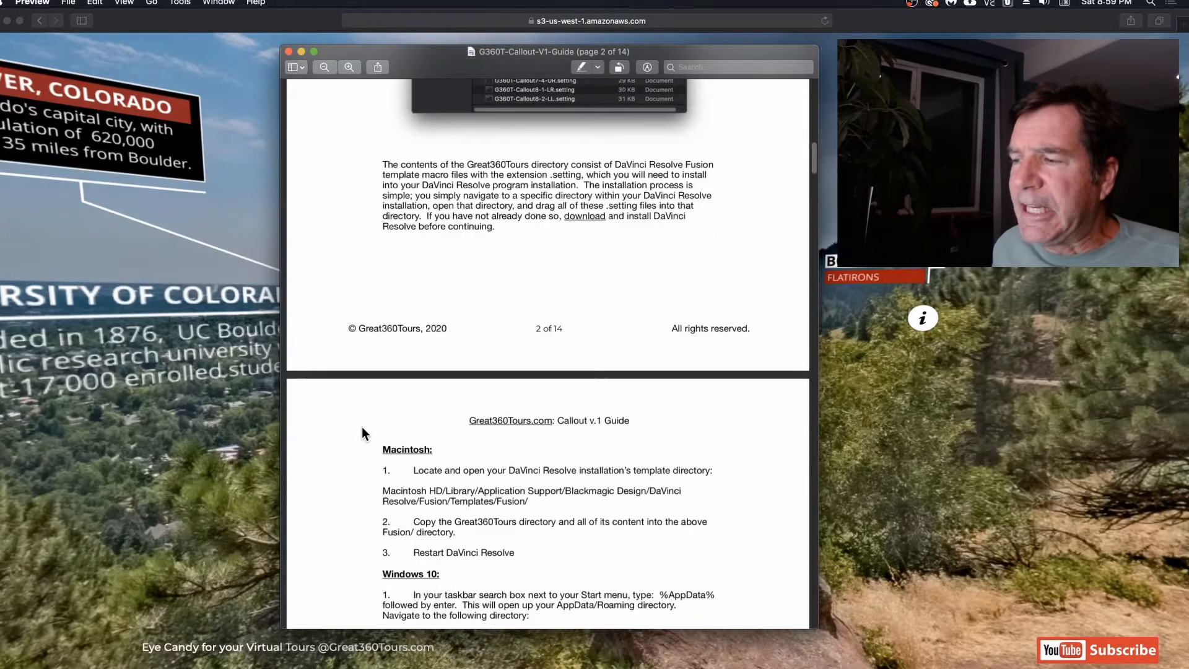
pyautogui.scroll(-20, 363, 428)
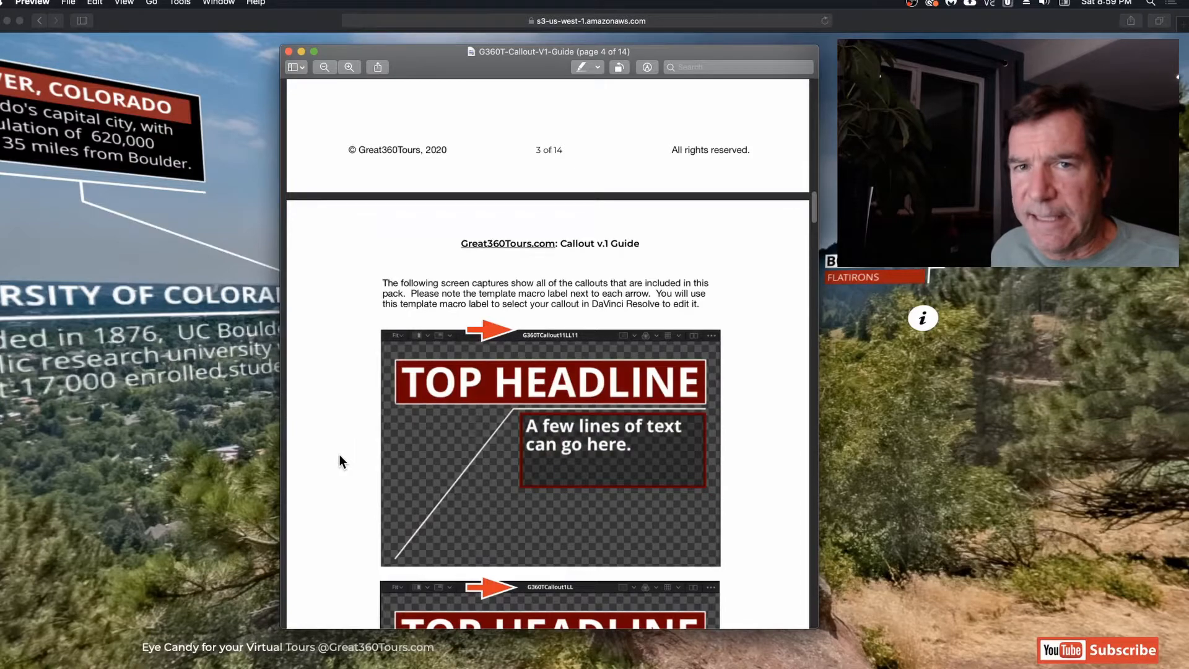
# Review the callout template designs and their macro labels on pages 4 to 8 of the guide.
pyautogui.scroll(-20, 339, 455)
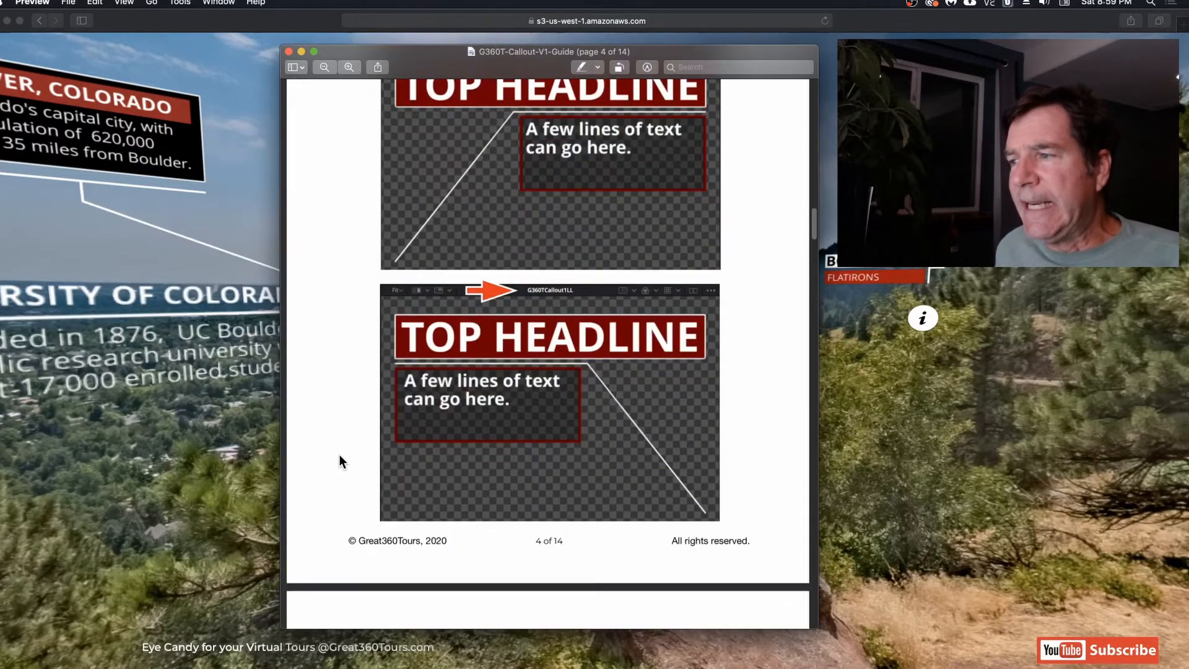
pyautogui.scroll(-20, 340, 456)
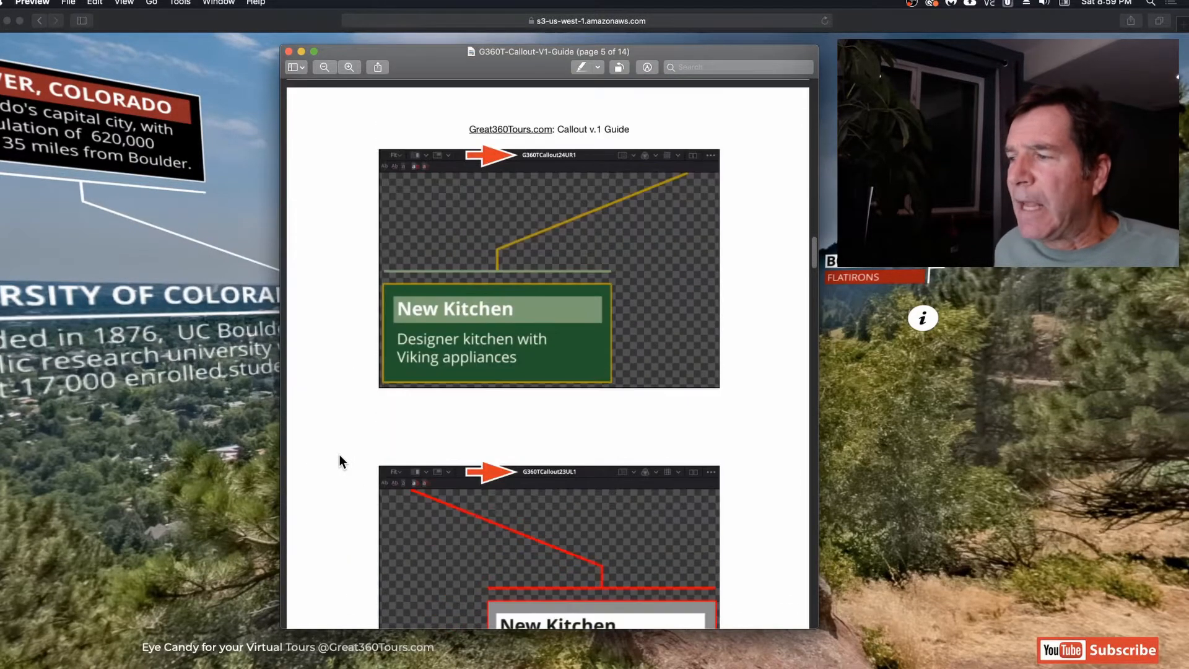
pyautogui.scroll(-20, 340, 456)
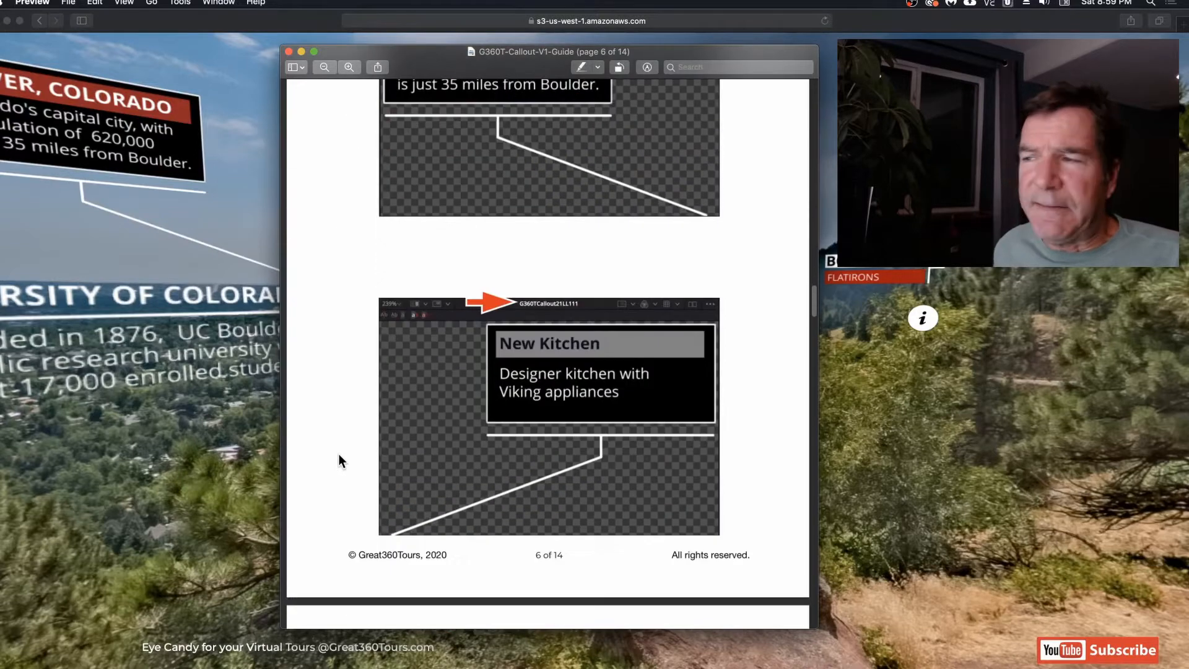
pyautogui.scroll(-9, 340, 460)
pyautogui.scroll(-20, 339, 455)
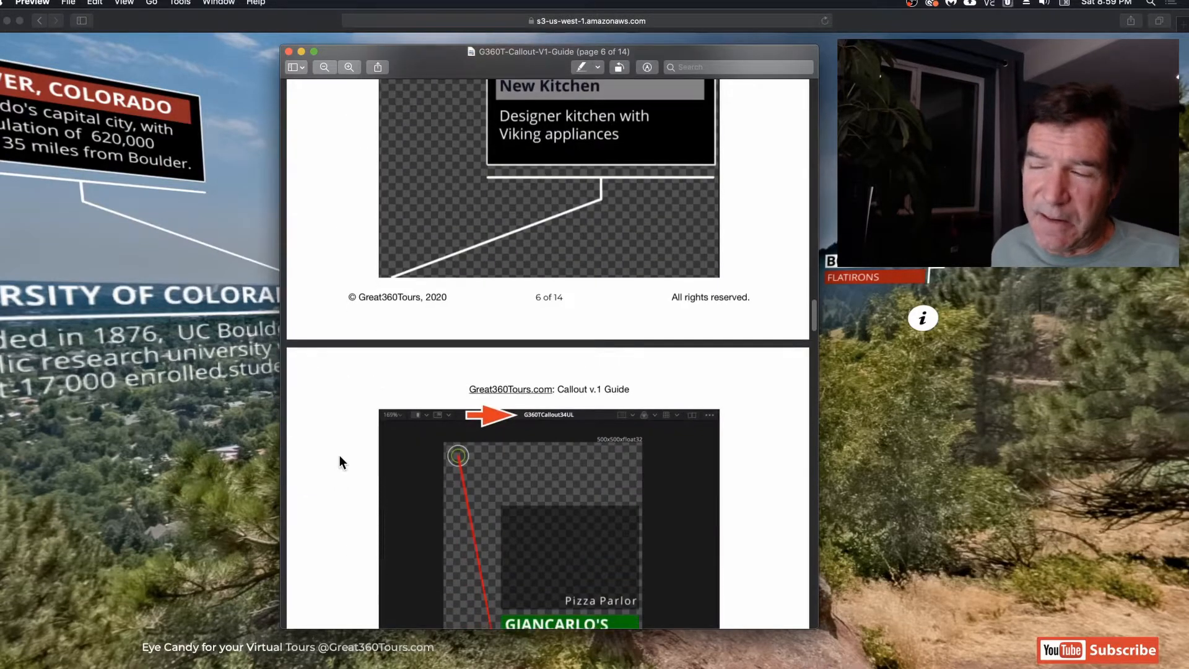
pyautogui.scroll(-20, 340, 454)
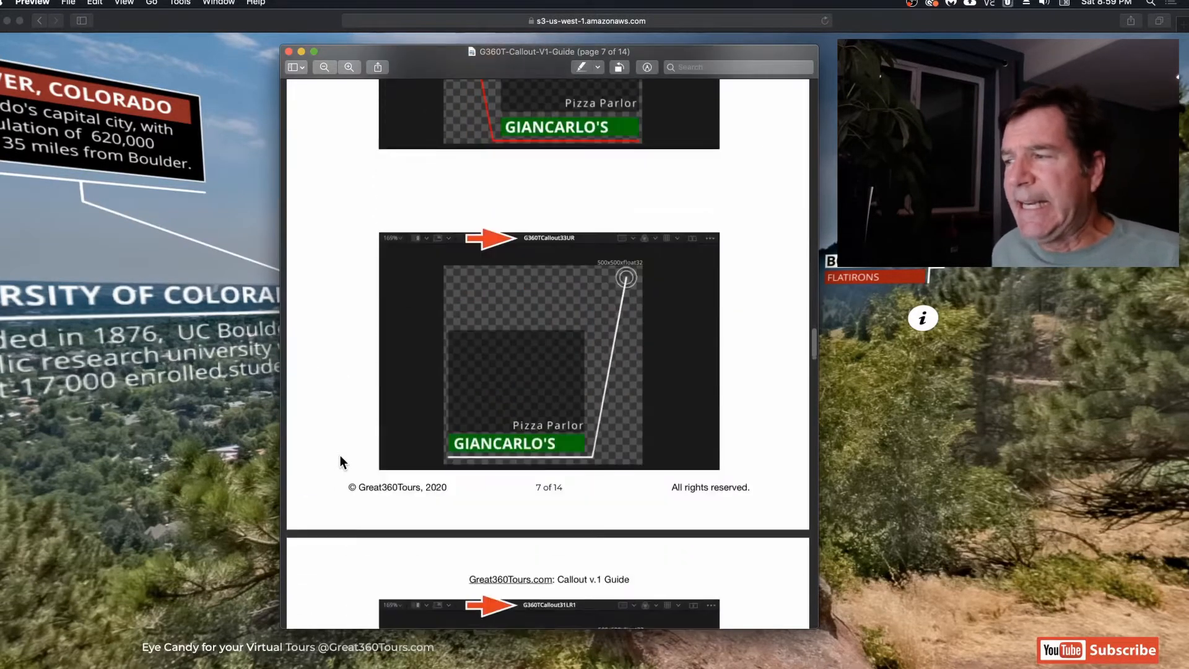
pyautogui.scroll(-10, 340, 459)
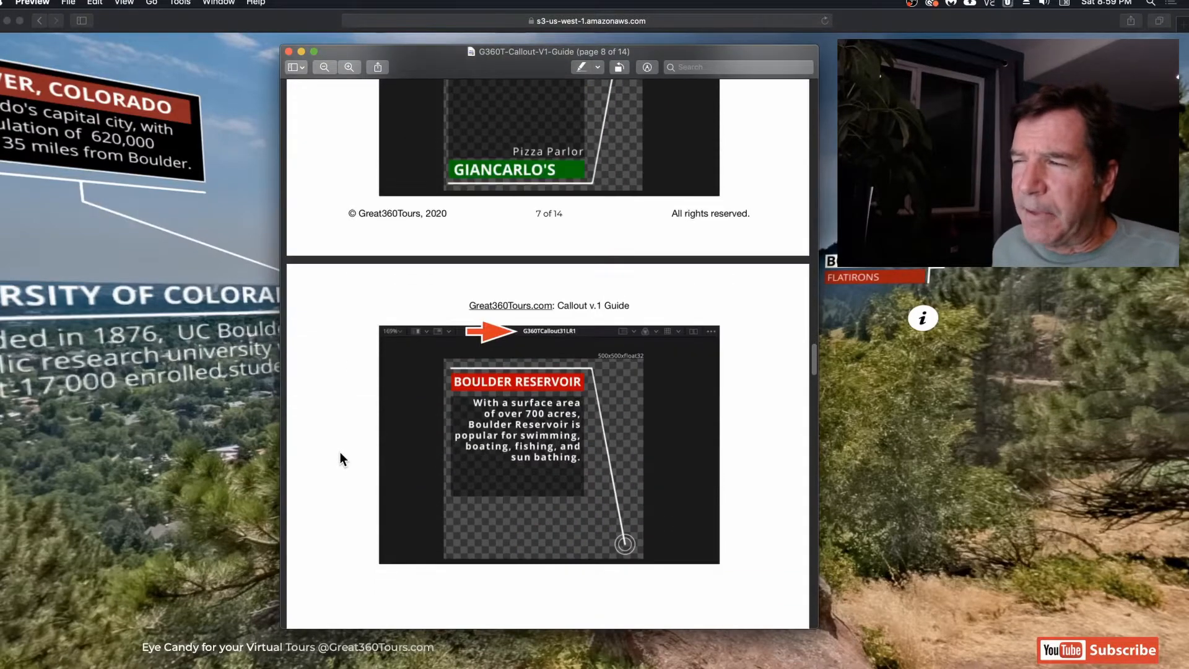
# Review the callout designs on pages 9 to 12 of the guide and take a closer look at G360TCallout73UL1.
pyautogui.scroll(-20, 340, 454)
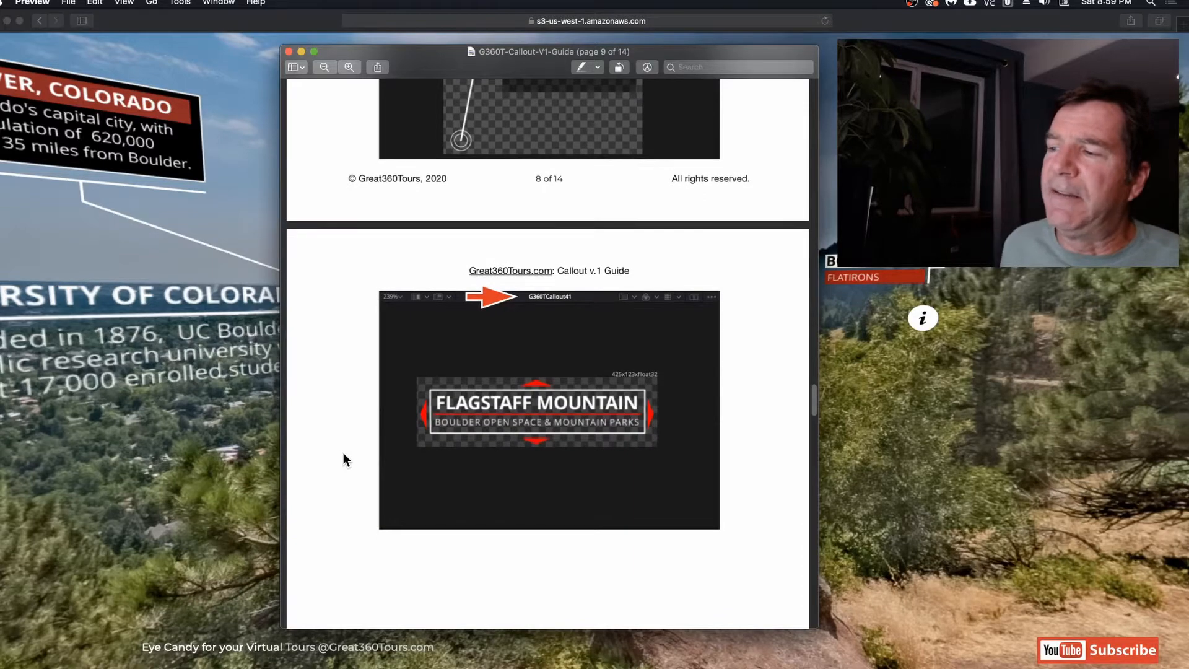
pyautogui.scroll(-19, 342, 459)
pyautogui.scroll(-20, 345, 459)
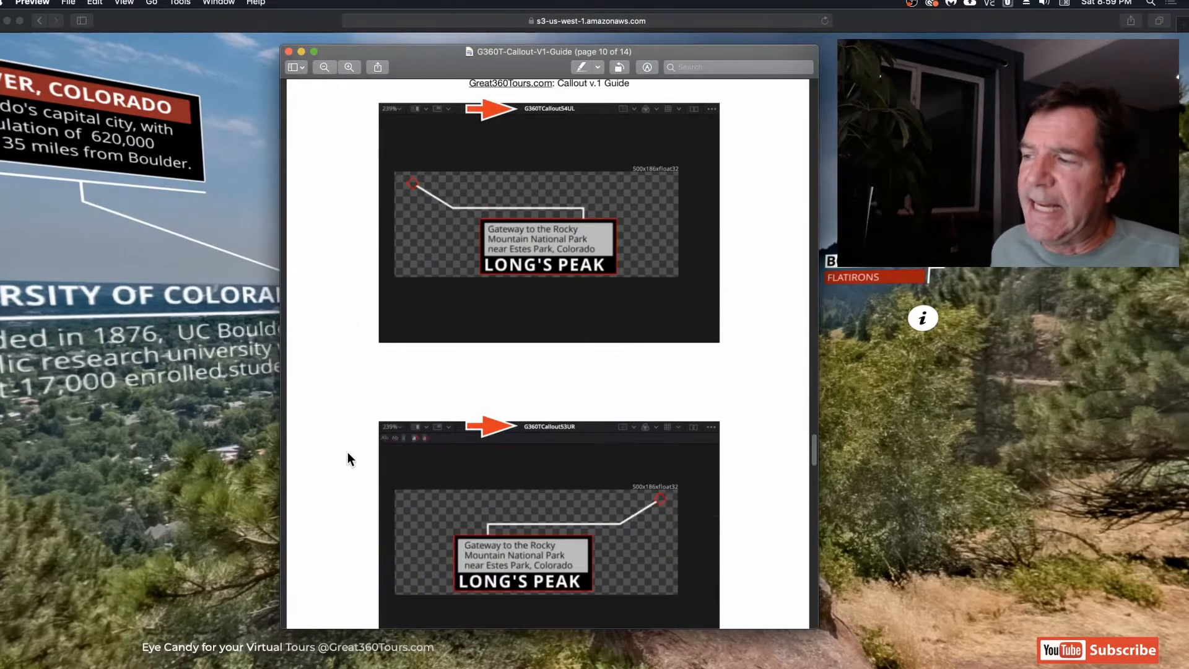
pyautogui.scroll(-12, 348, 454)
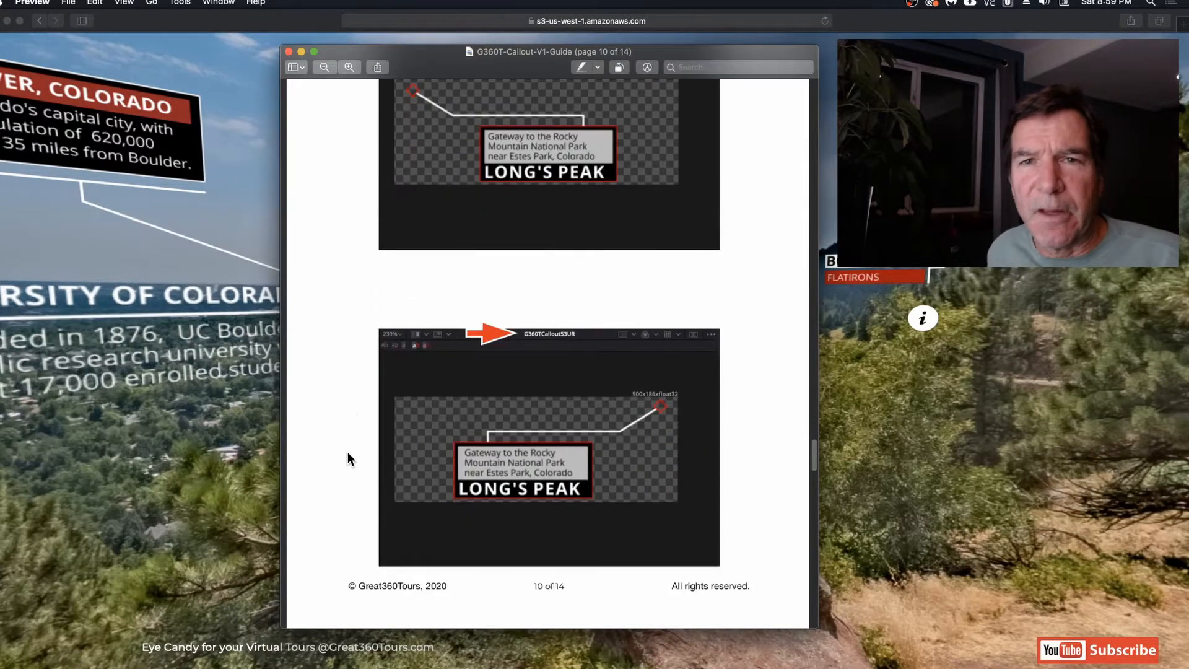
pyautogui.scroll(-20, 347, 453)
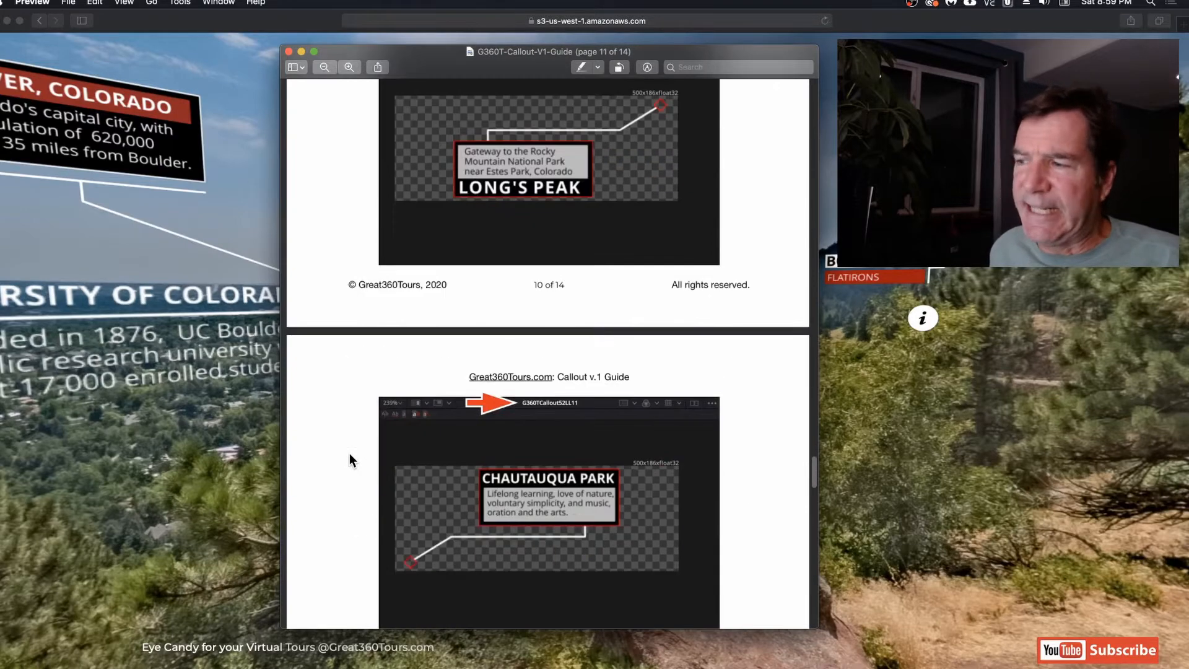
pyautogui.scroll(-20, 350, 452)
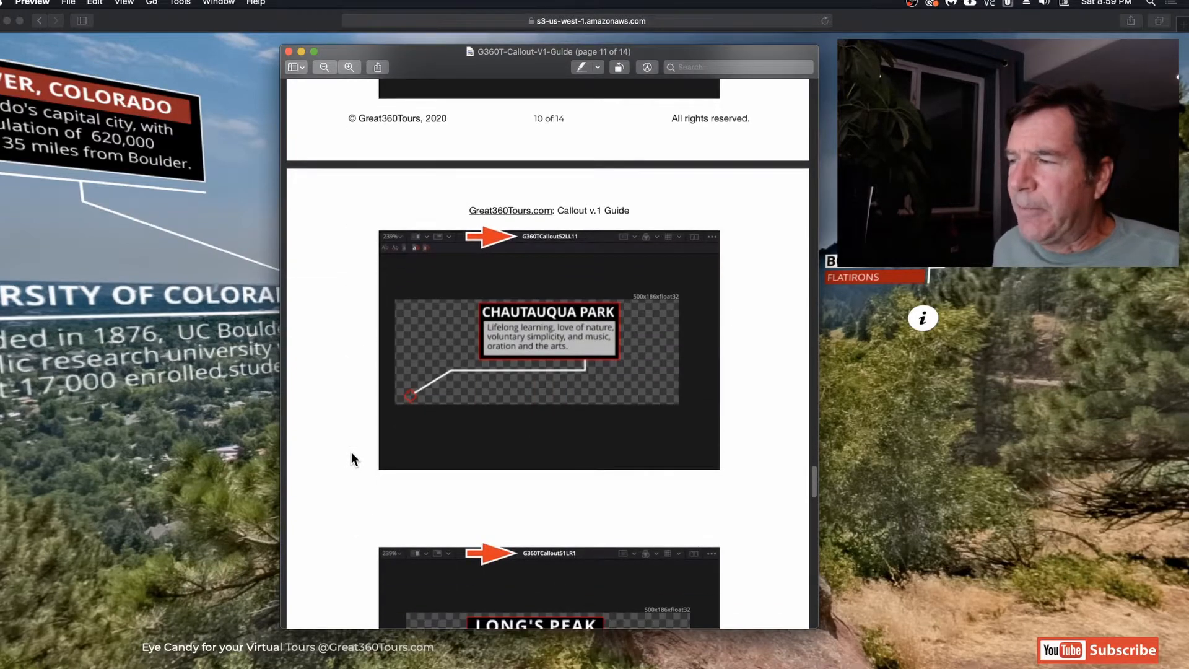
pyautogui.scroll(-20, 351, 452)
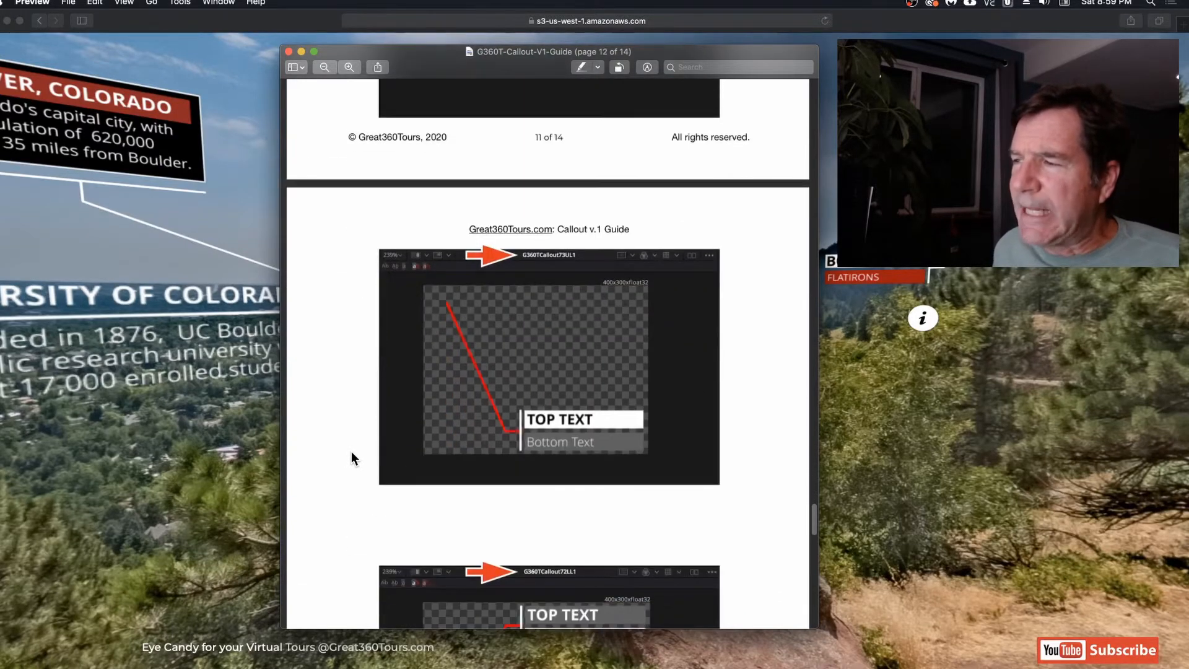
pyautogui.scroll(5, 540, 377)
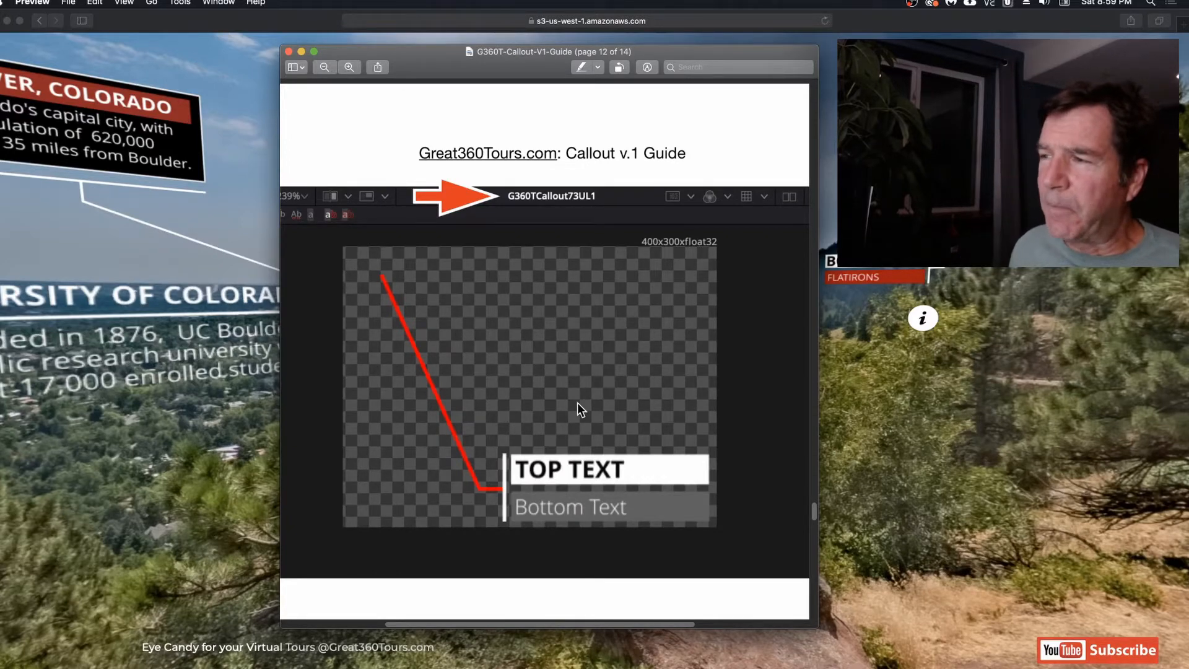
# Review callout designs G360TCallout72LL1 and G360TCallout71LR on pages 12 and 13 of the guide, and move the guide window aside.
pyautogui.scroll(-4, 576, 405)
pyautogui.scroll(-12, 571, 410)
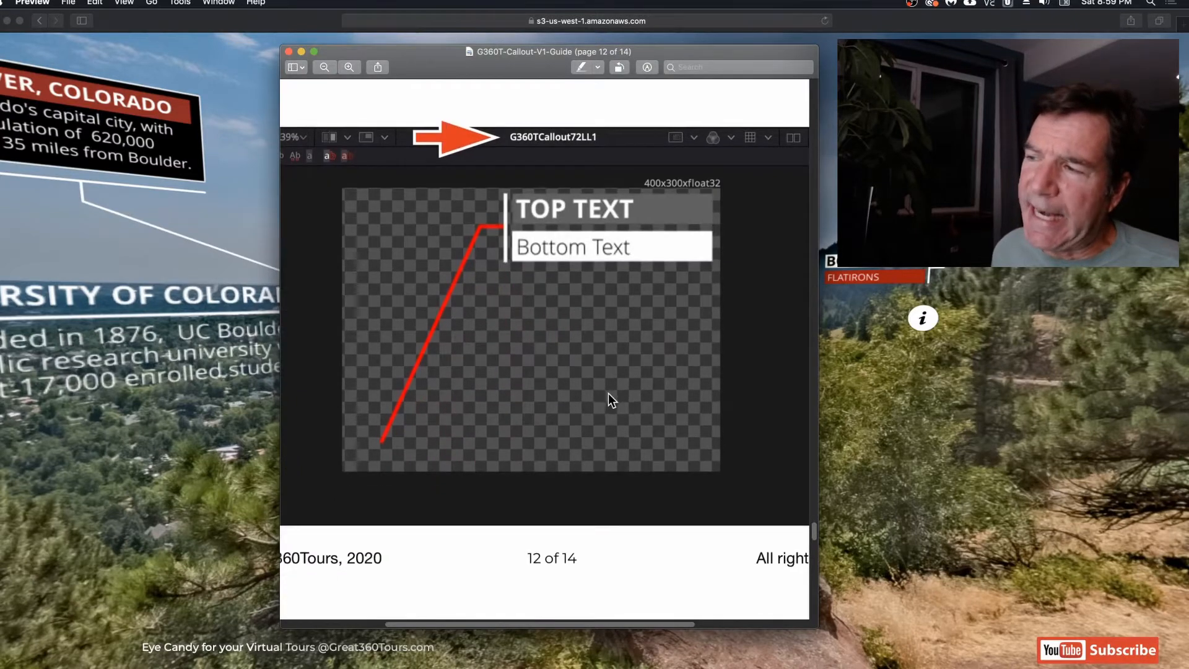
pyautogui.scroll(-8, 609, 393)
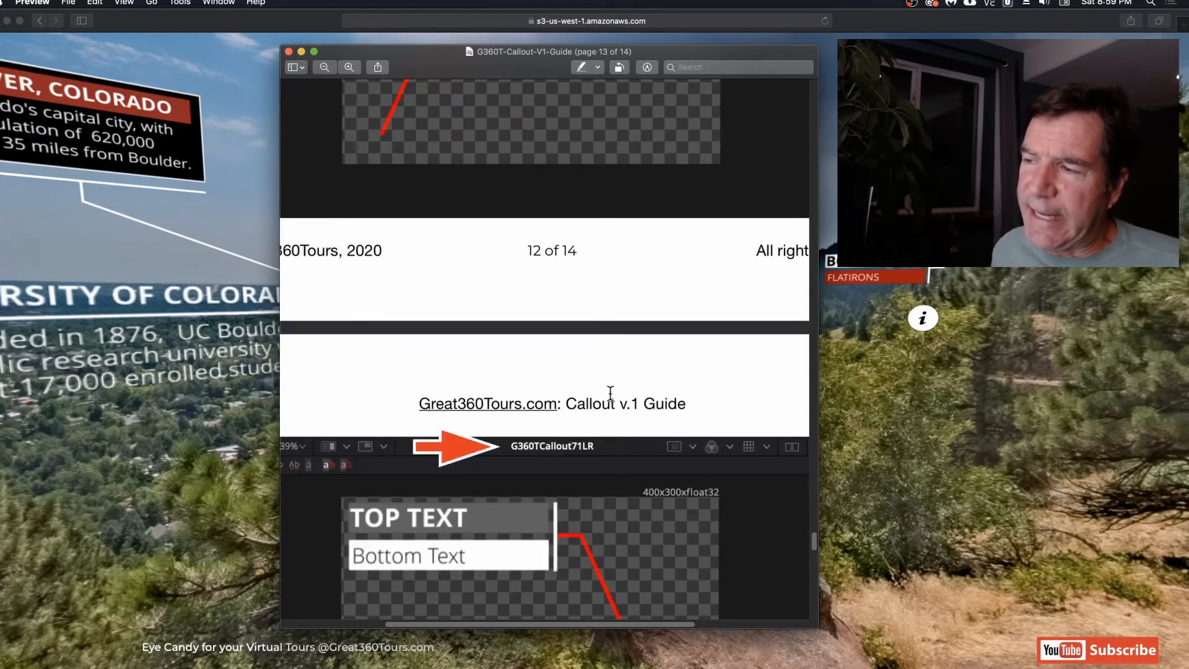
pyautogui.scroll(-1, 609, 393)
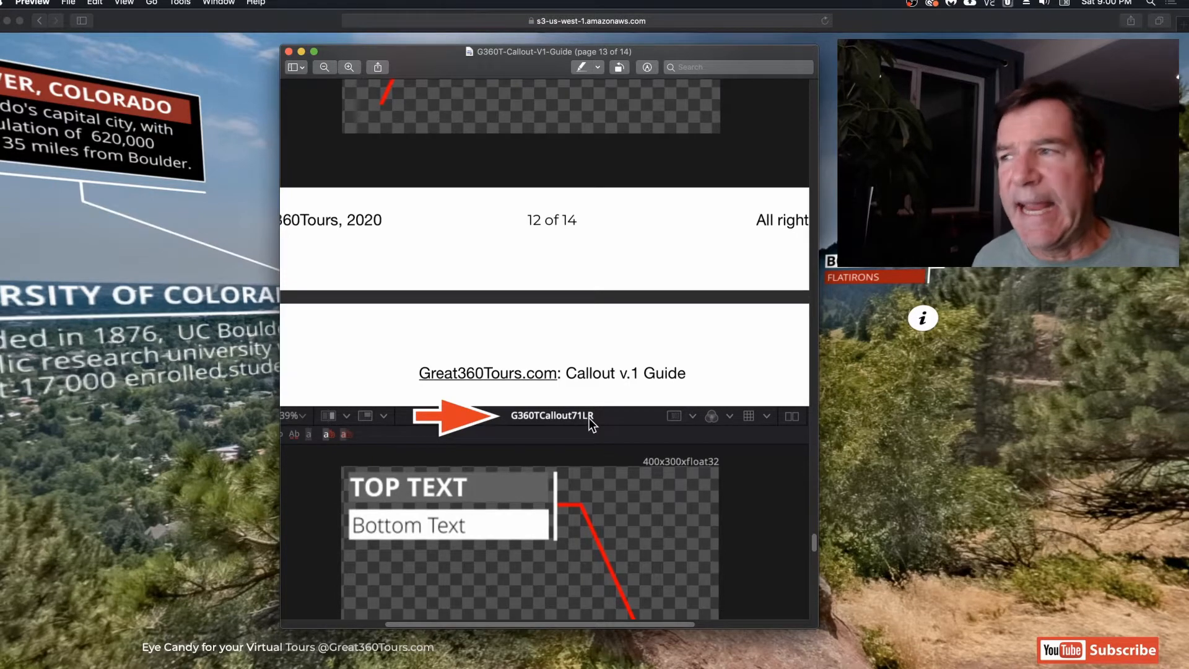
pyautogui.moveTo(489, 68); pyautogui.dragTo(0, 66)
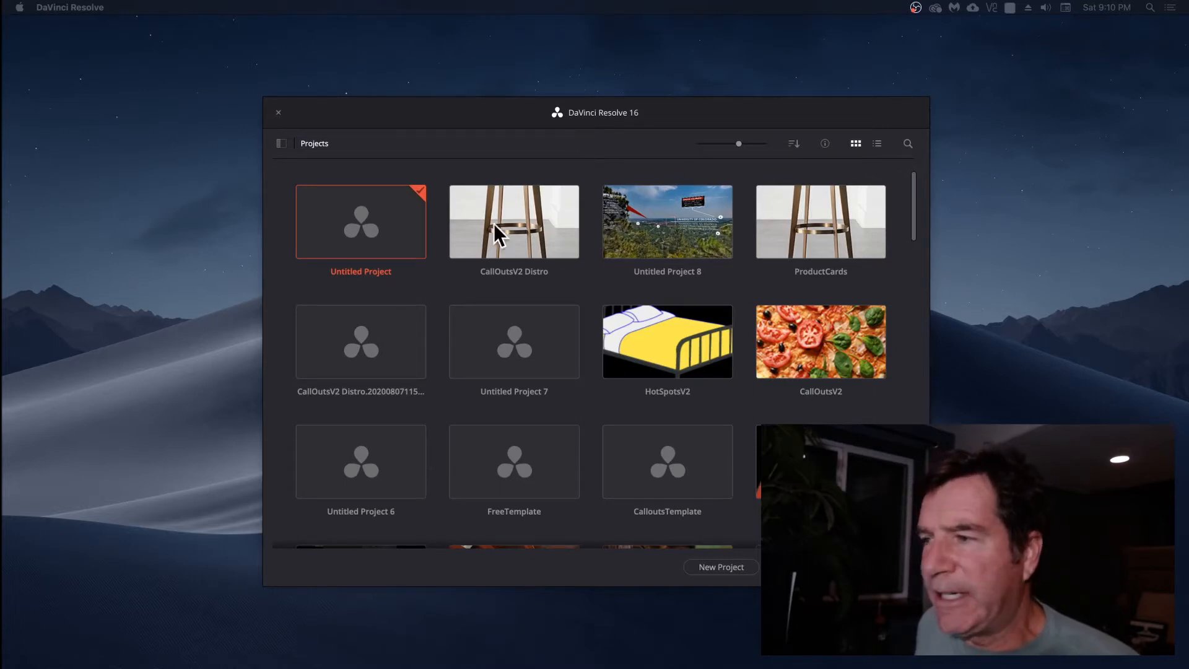
# Open the Untitled Project in DaVinci Resolve and look through its Fusion, Edit and Color pages, including the Color page's OpenFX library.
pyautogui.doubleClick(377, 218)
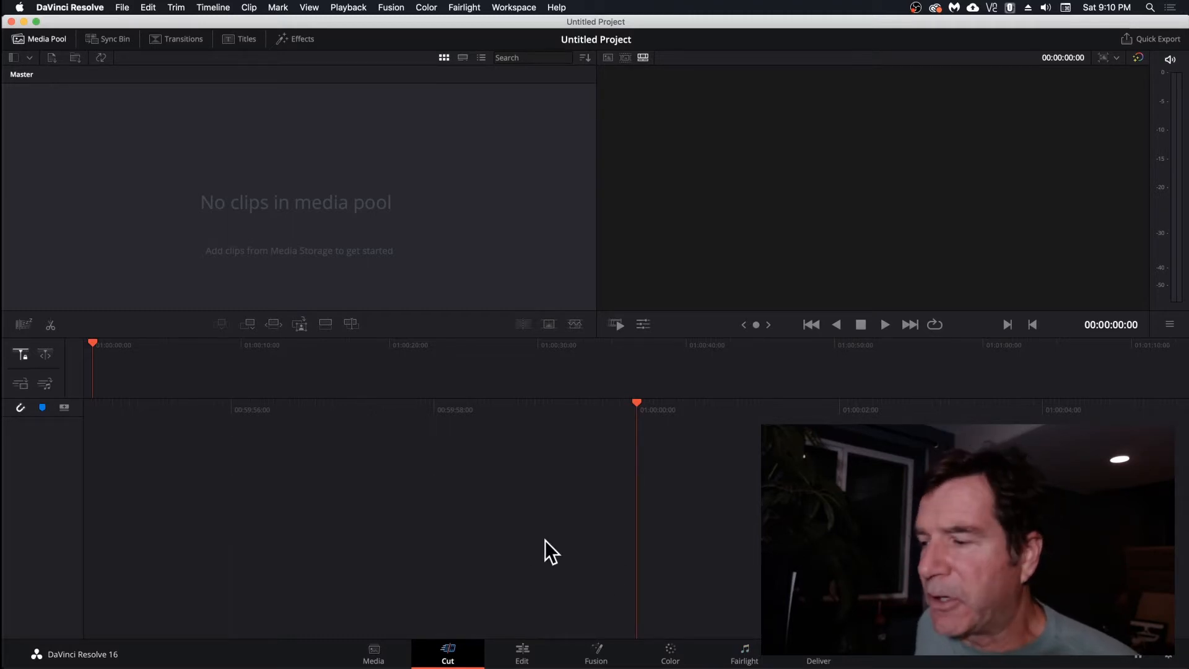
pyautogui.click(597, 655)
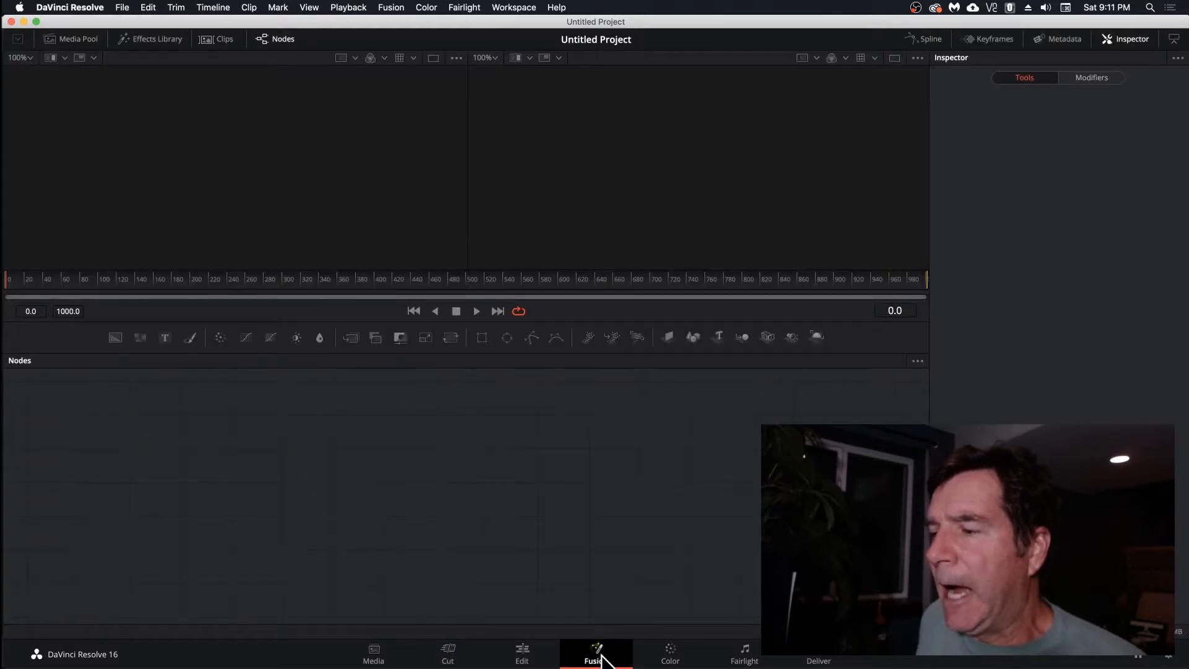
pyautogui.click(526, 660)
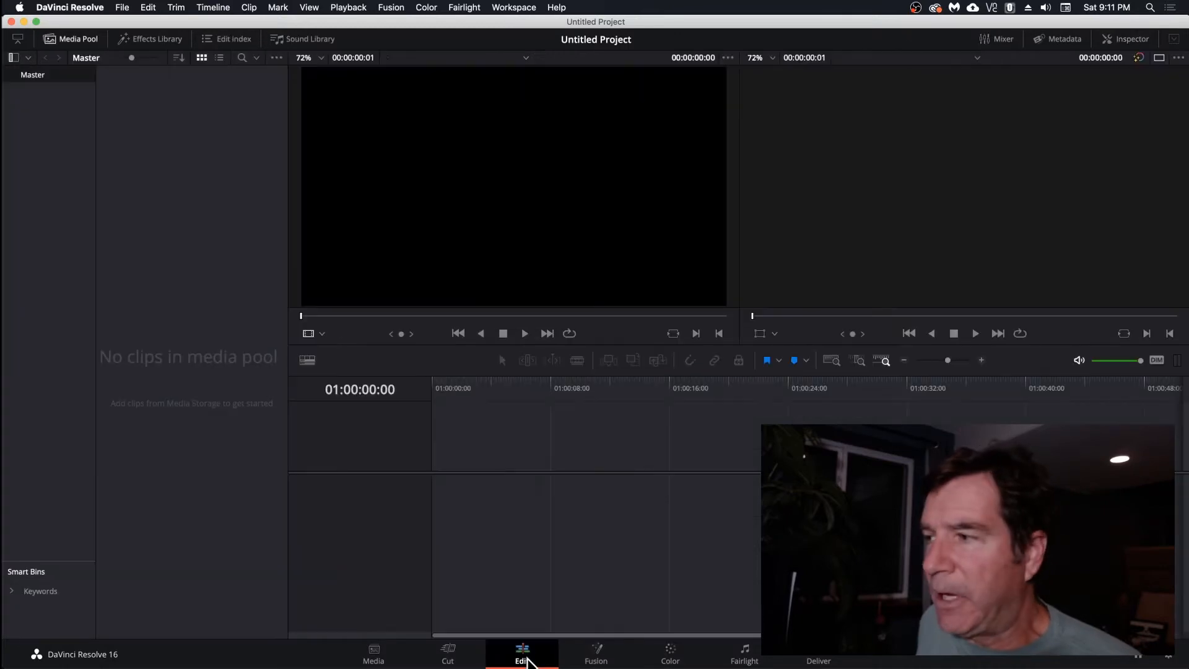
pyautogui.click(667, 662)
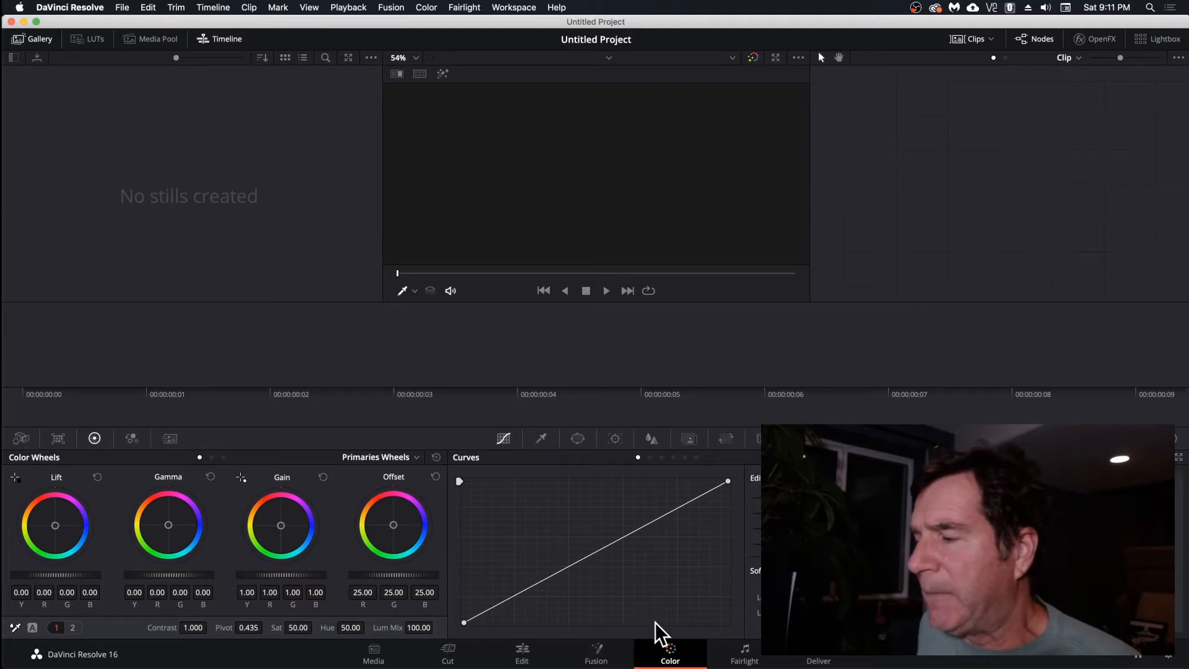
pyautogui.click(977, 41)
pyautogui.click(1111, 41)
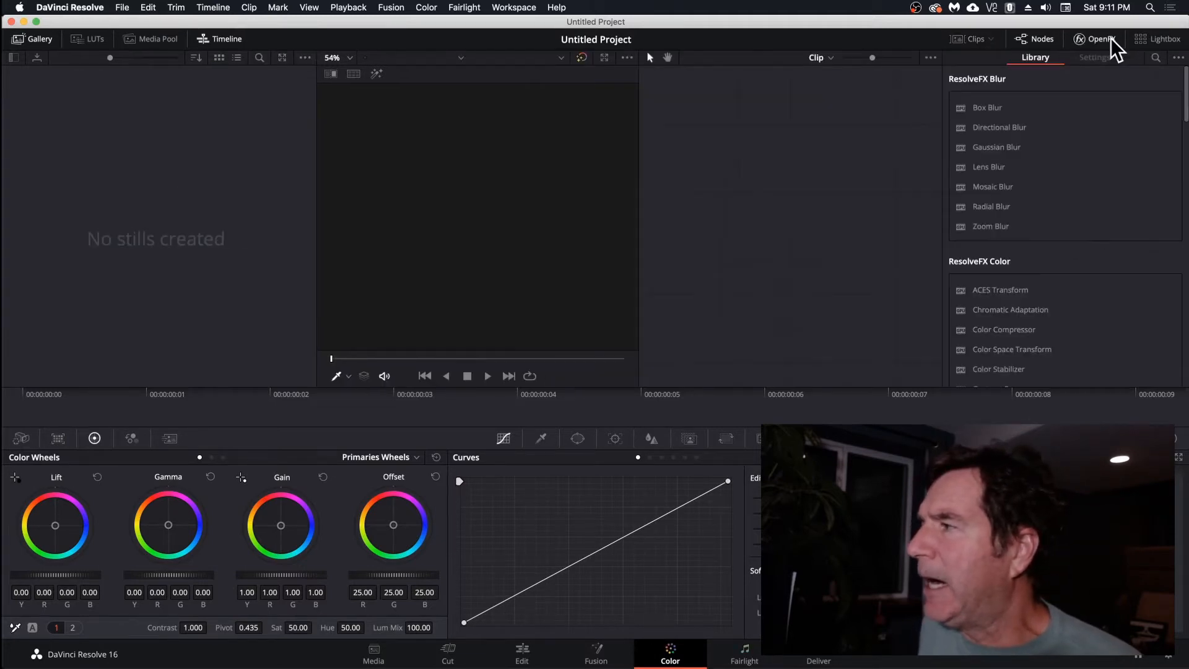
# Show the Media Pool, Metadata, Keyframes and Spline panels on the Fusion page.
pyautogui.click(597, 651)
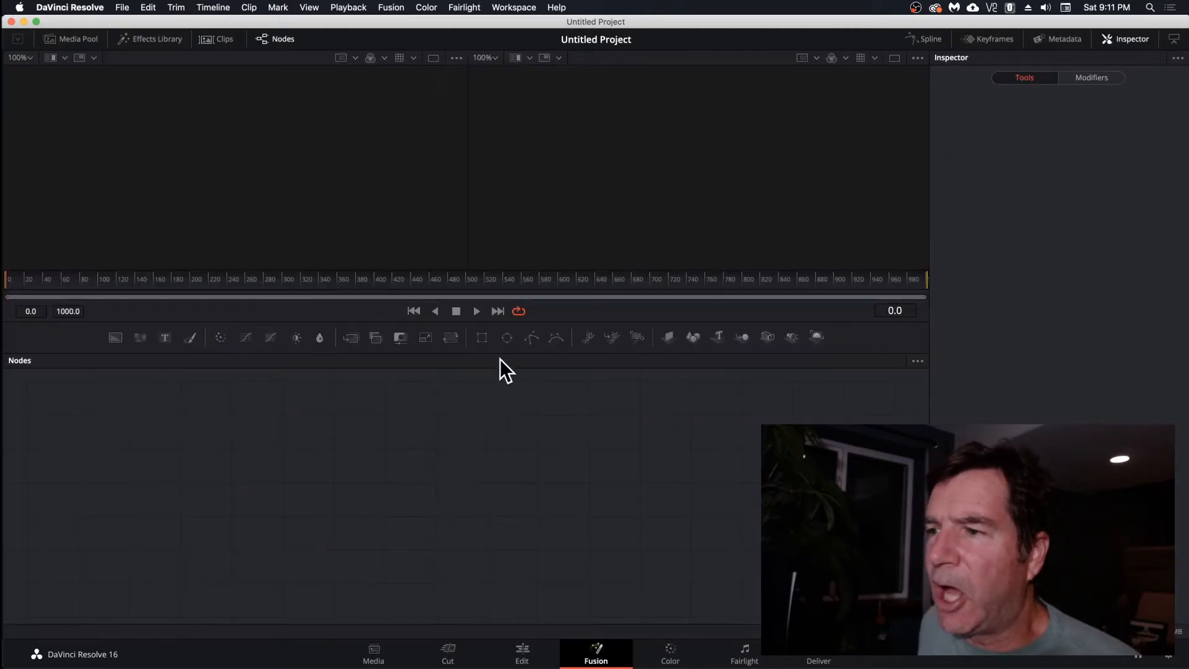
pyautogui.click(65, 39)
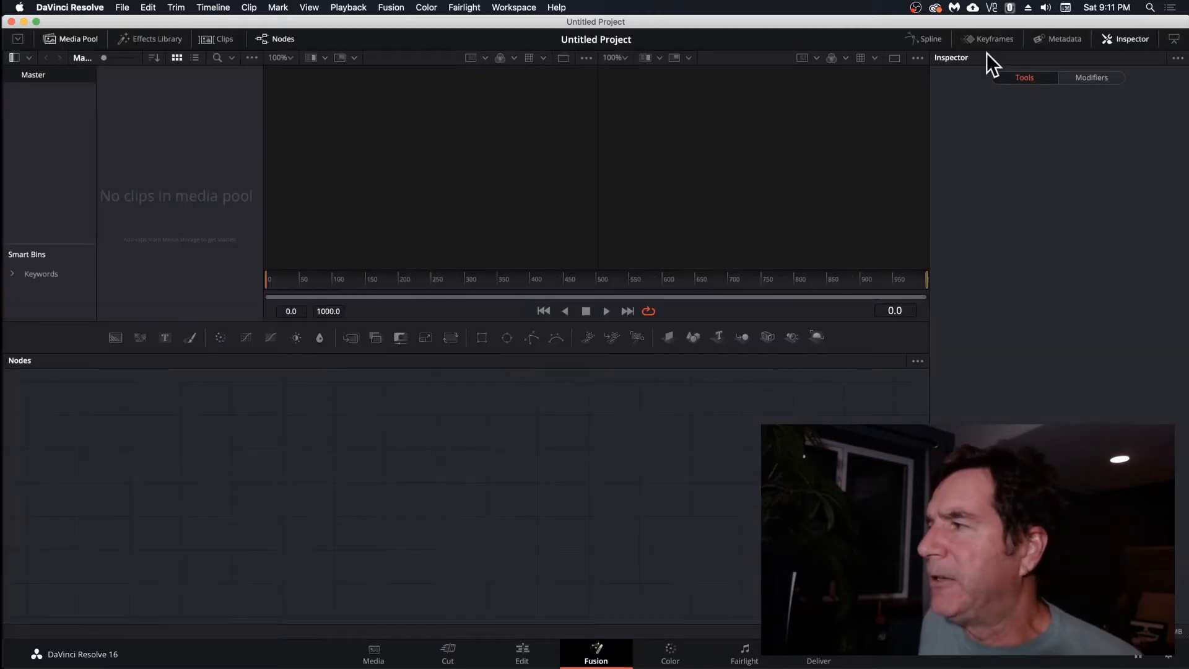
pyautogui.click(1059, 39)
pyautogui.click(995, 39)
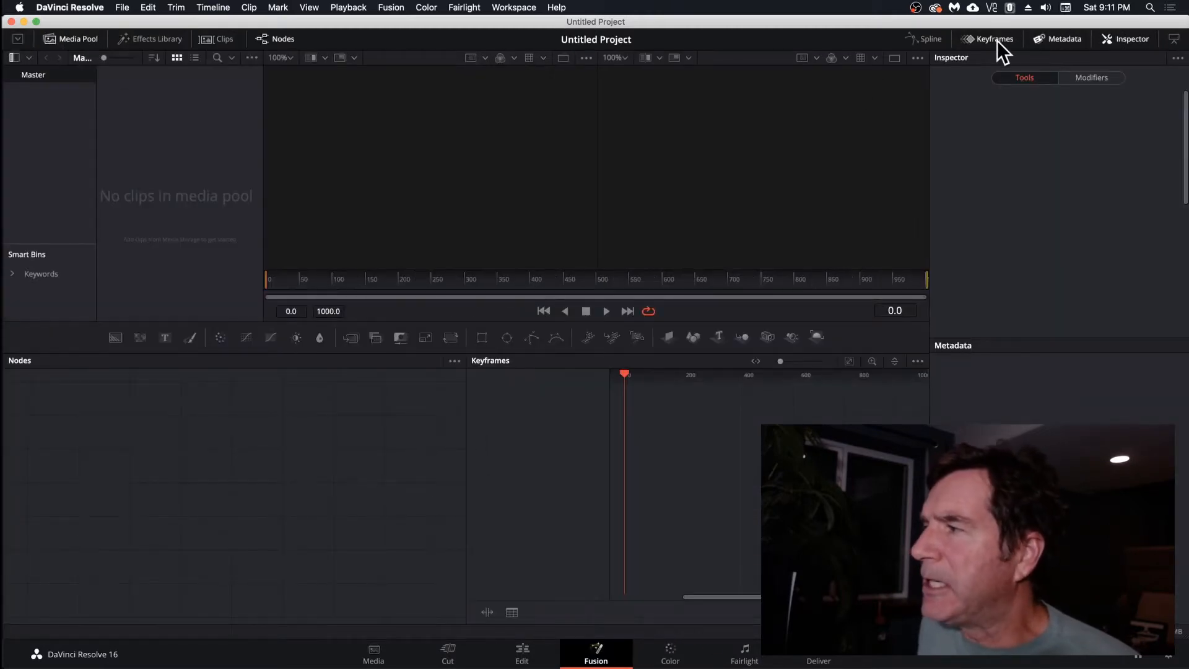
pyautogui.click(928, 39)
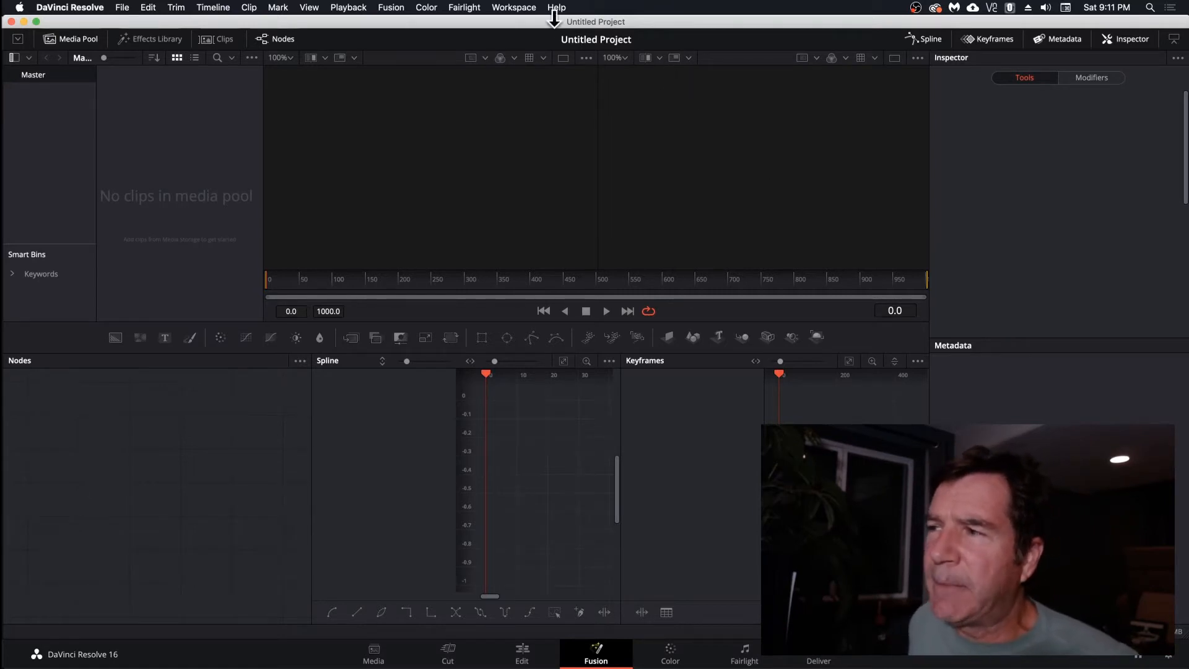
# Reset the UI layout and show the Effects Library on the Fusion page.
pyautogui.click(514, 3)
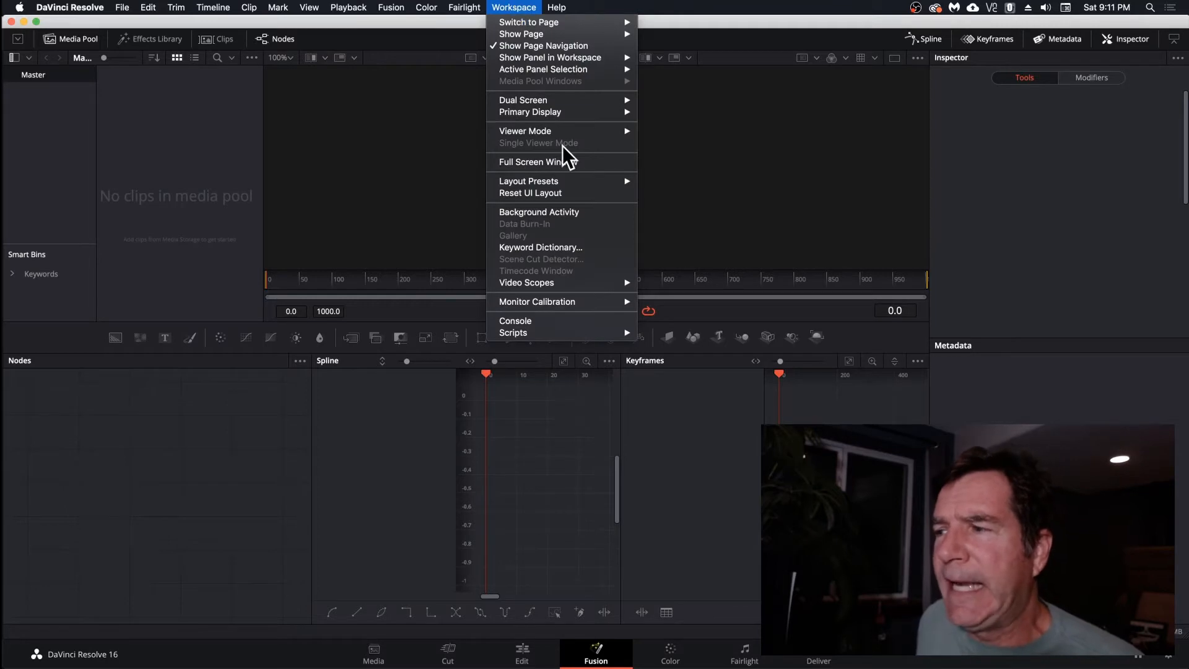
pyautogui.click(580, 191)
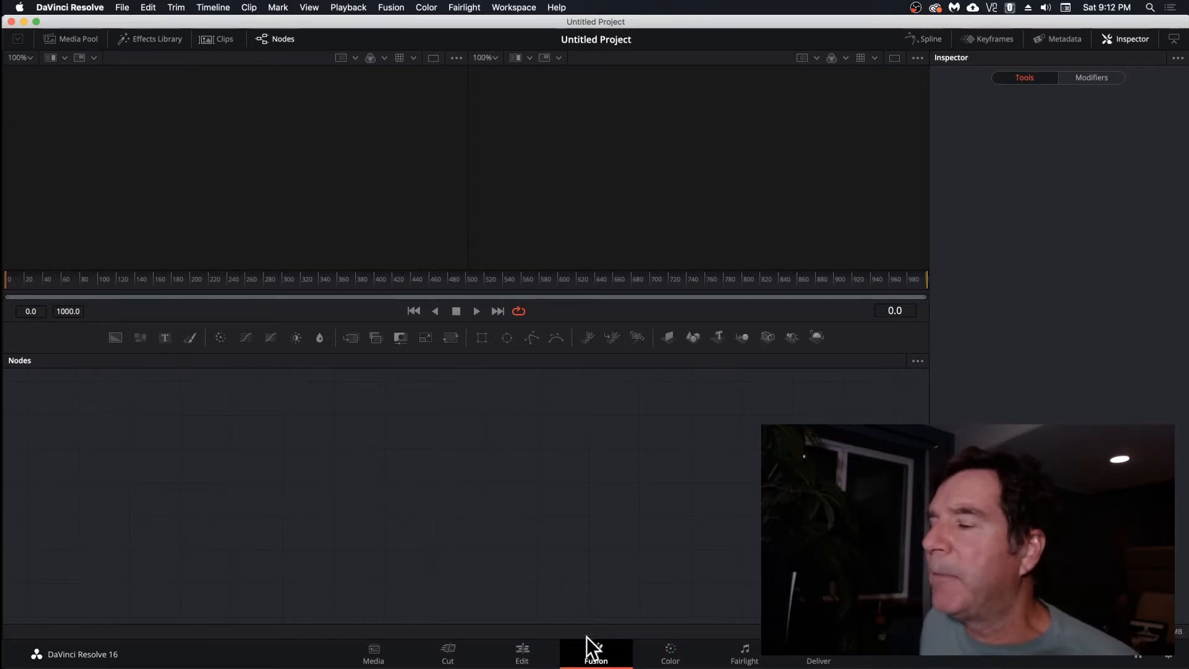
pyautogui.click(156, 39)
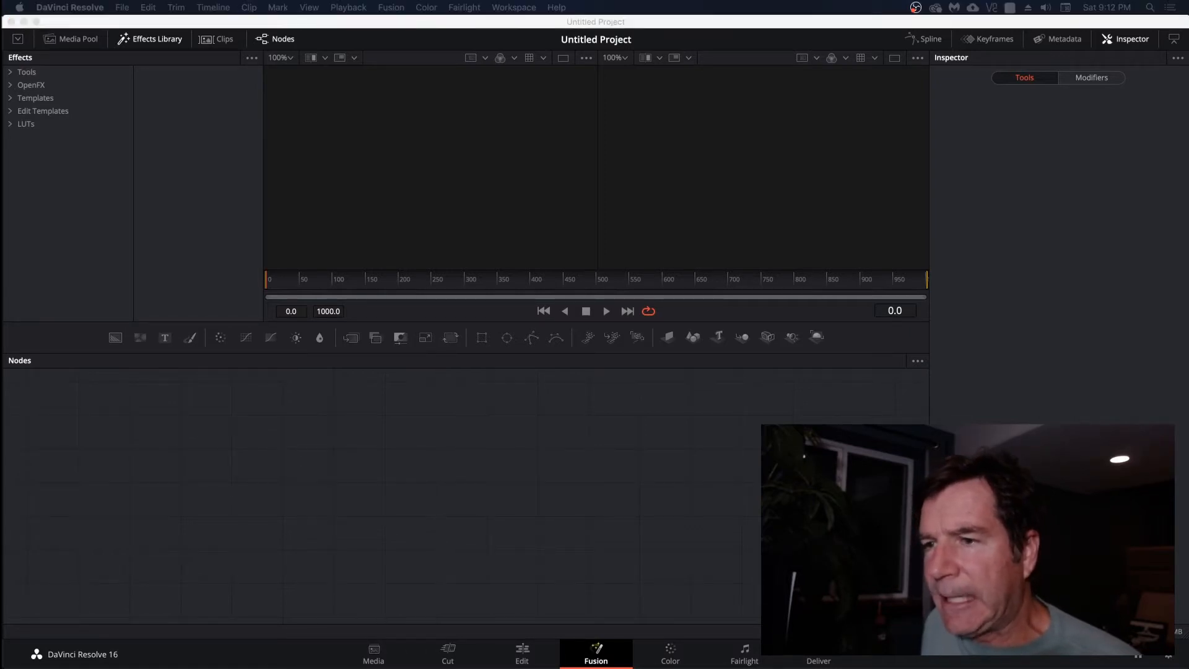
# Bring the callout guide back on screen and look over its template designs from page 13 back to page 6.
pyautogui.moveTo(0, 356); pyautogui.dragTo(489, 31)
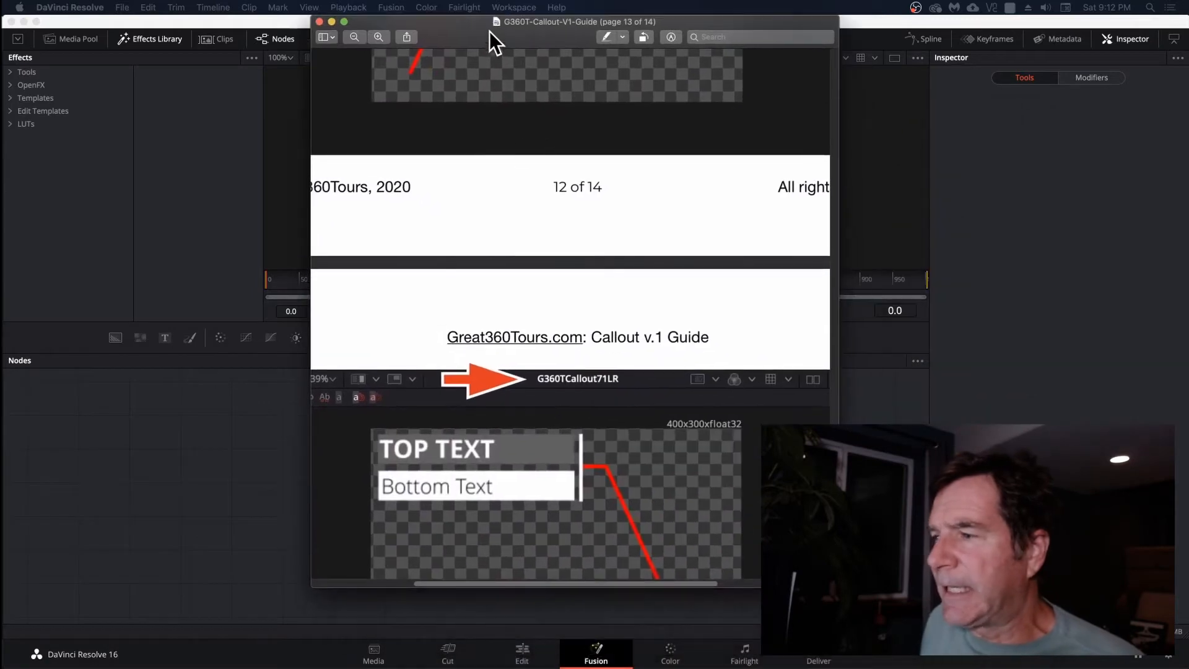
pyautogui.scroll(3, 582, 226)
pyautogui.scroll(15, 573, 250)
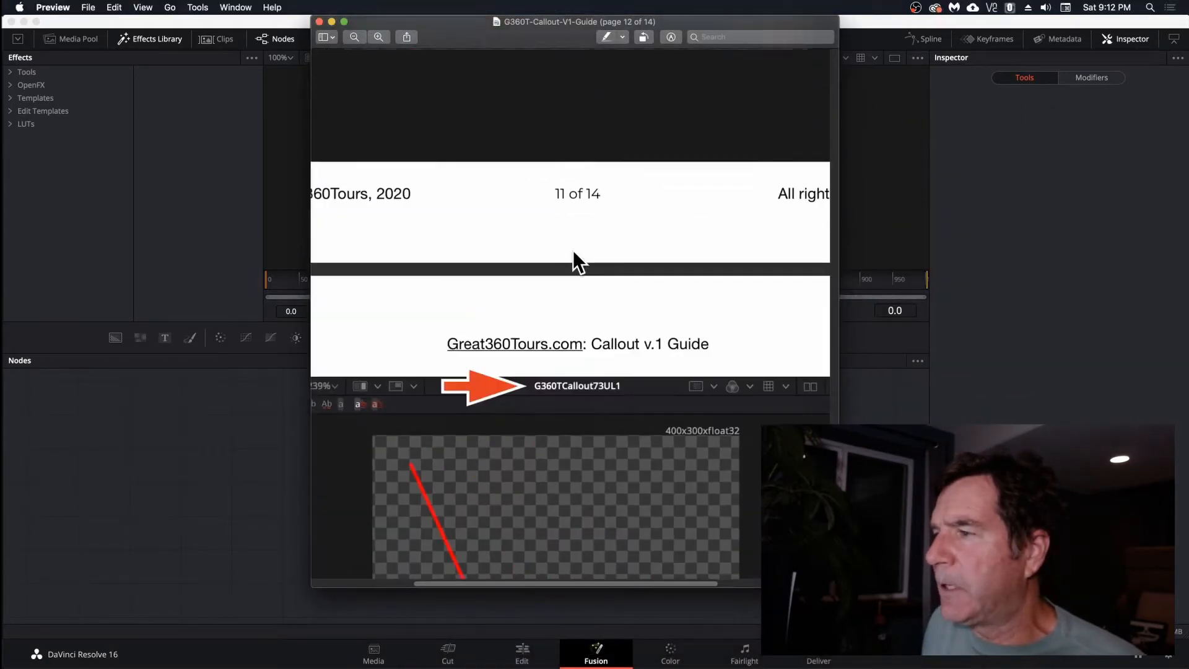
pyautogui.scroll(15, 573, 250)
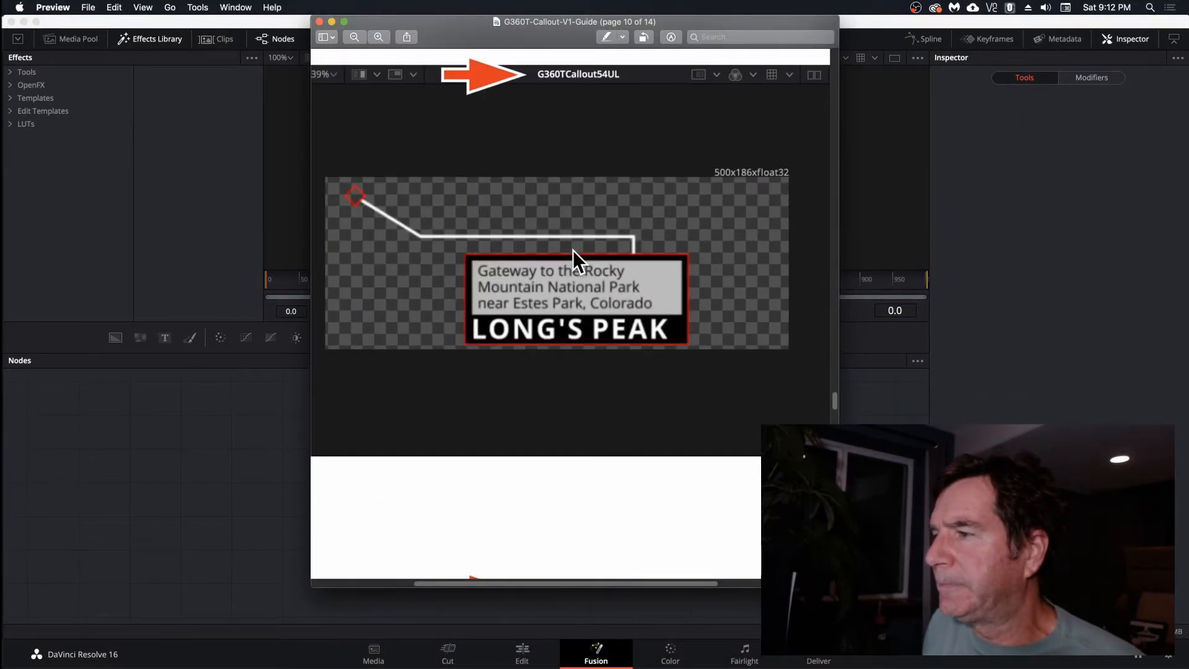
pyautogui.scroll(15, 579, 254)
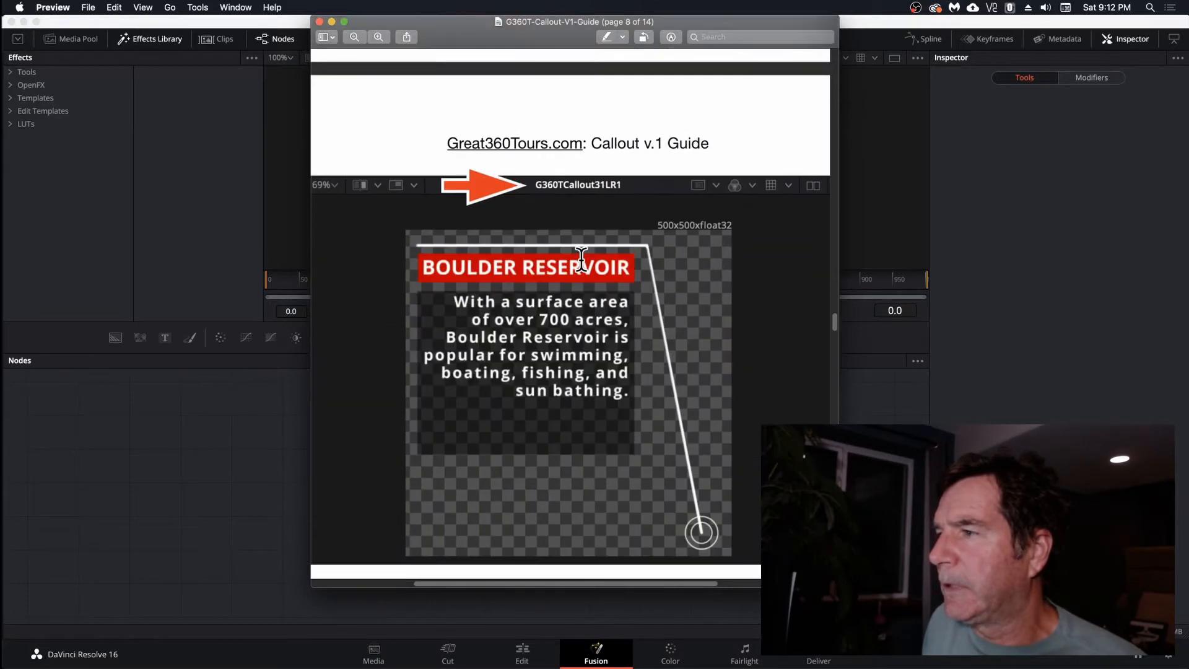
pyautogui.scroll(15, 581, 258)
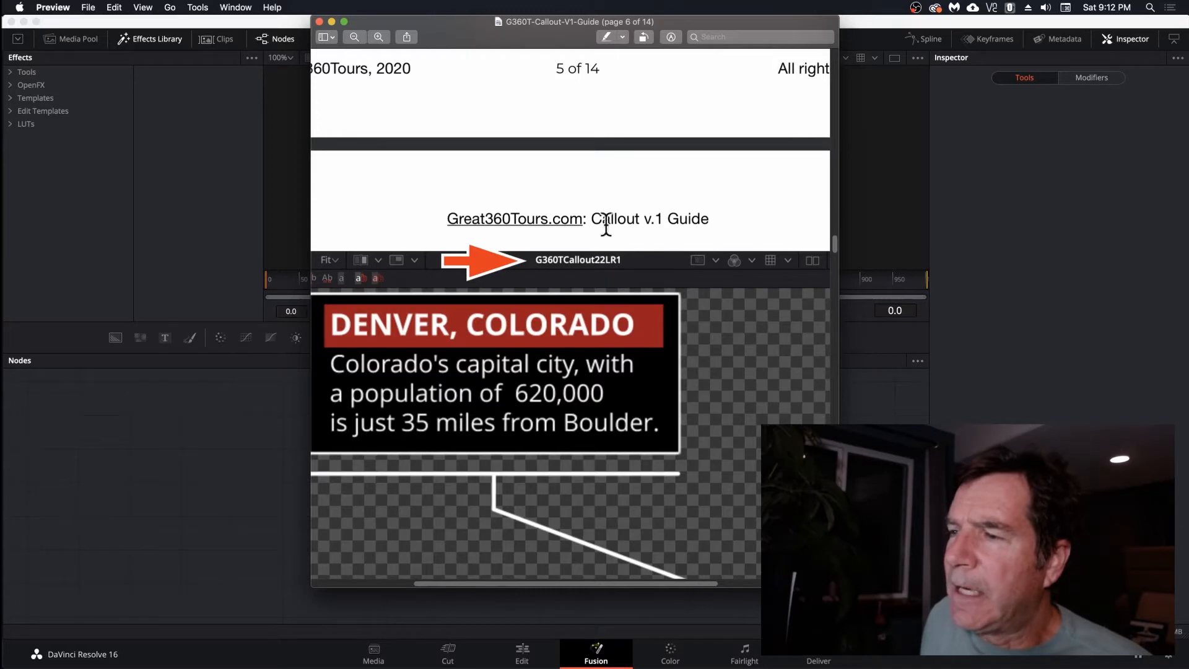
# Switch back to DaVinci Resolve and add a Fusion Composition effect at the start of the timeline on the Edit page.
pyautogui.click(270, 391)
pyautogui.click(524, 653)
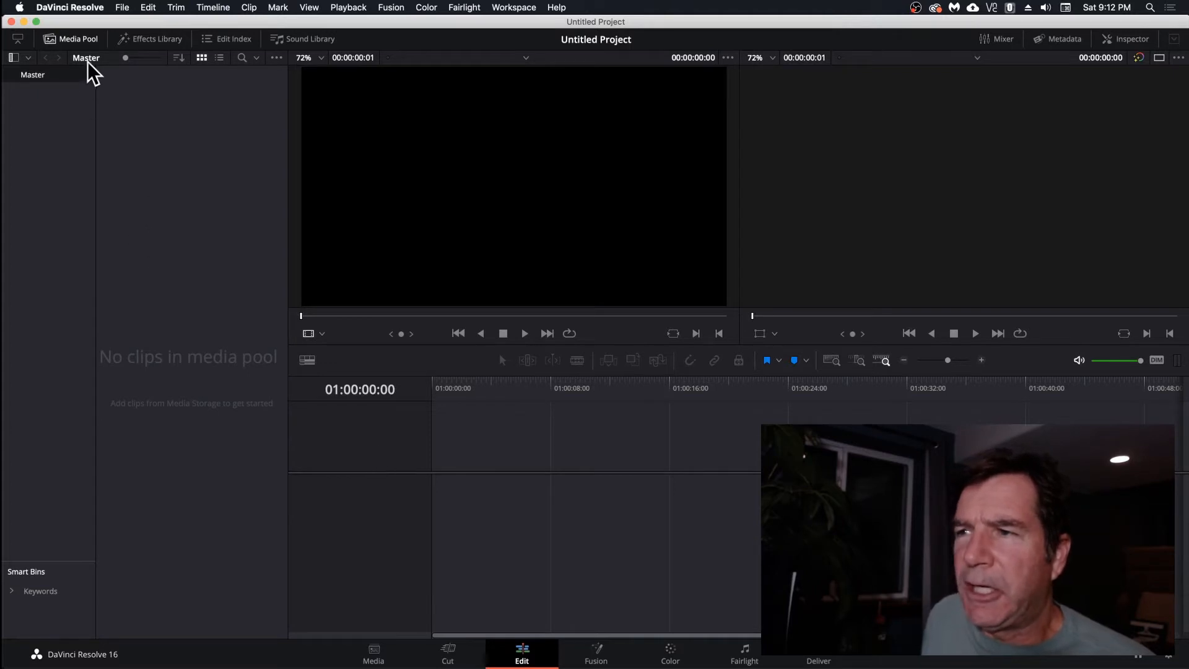
pyautogui.click(148, 44)
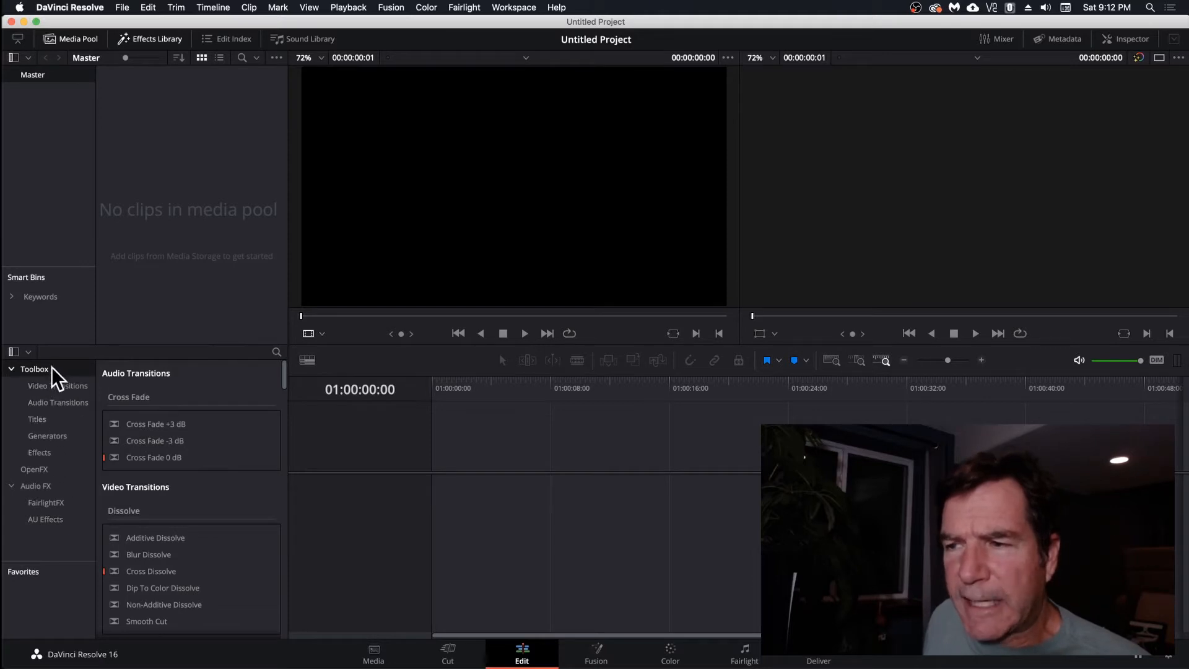
pyautogui.click(42, 453)
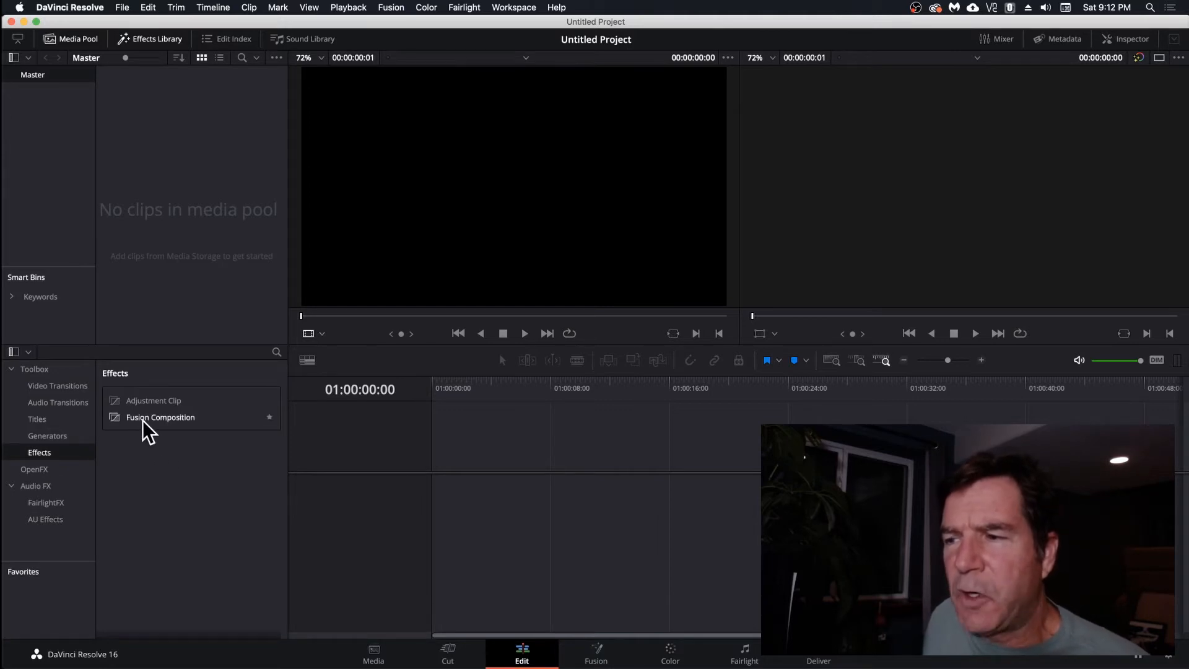
pyautogui.moveTo(142, 420); pyautogui.dragTo(440, 499)
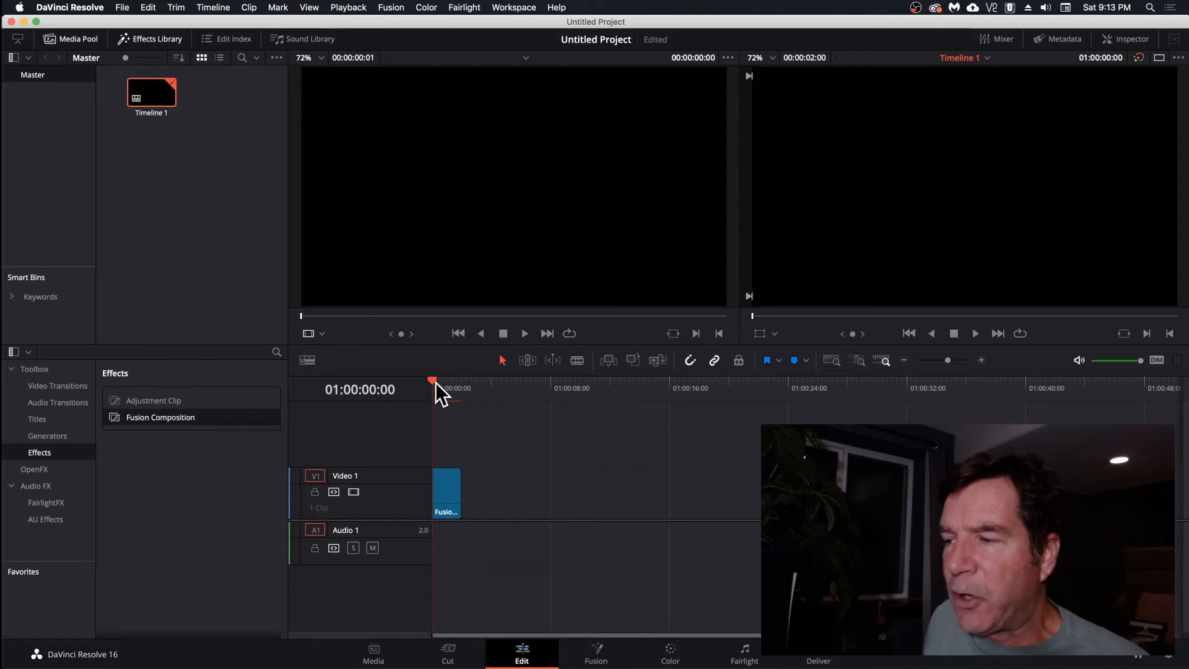
# Place the playhead at 01:00:00:23 over the Fusion Composition clip and open the clip on the Fusion page.
pyautogui.moveTo(436, 381)
pyautogui.mouseDown()
pyautogui.moveTo(540, 392)
pyautogui.moveTo(445, 385)
pyautogui.mouseUp()
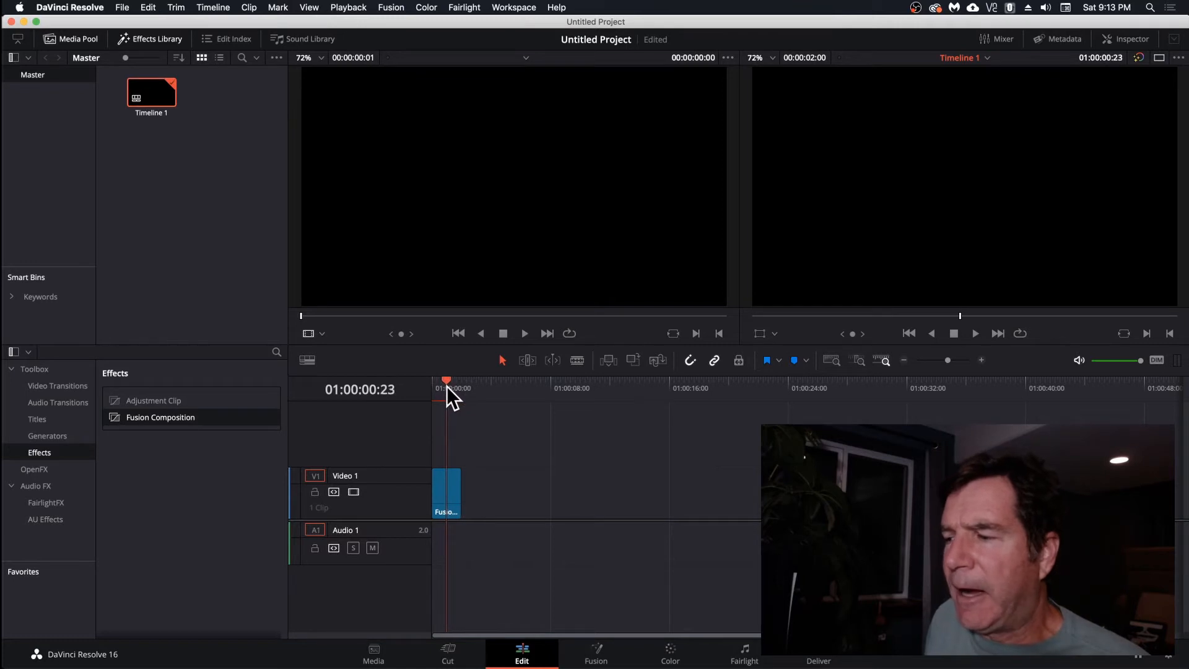
pyautogui.click(444, 489)
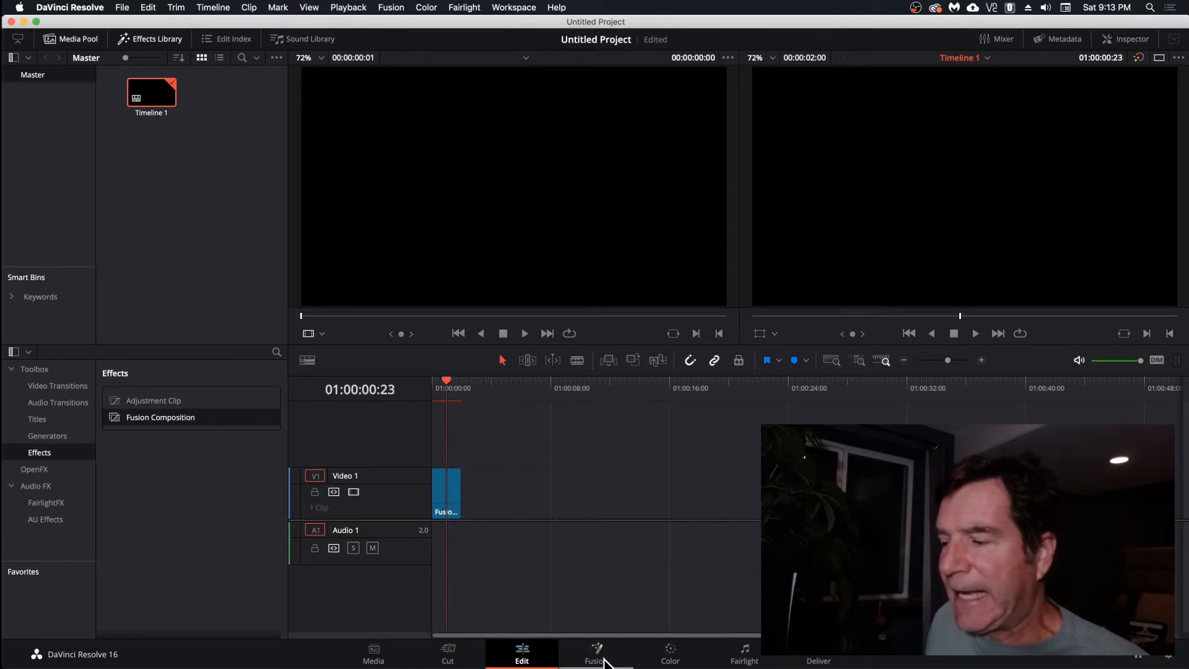
pyautogui.click(604, 661)
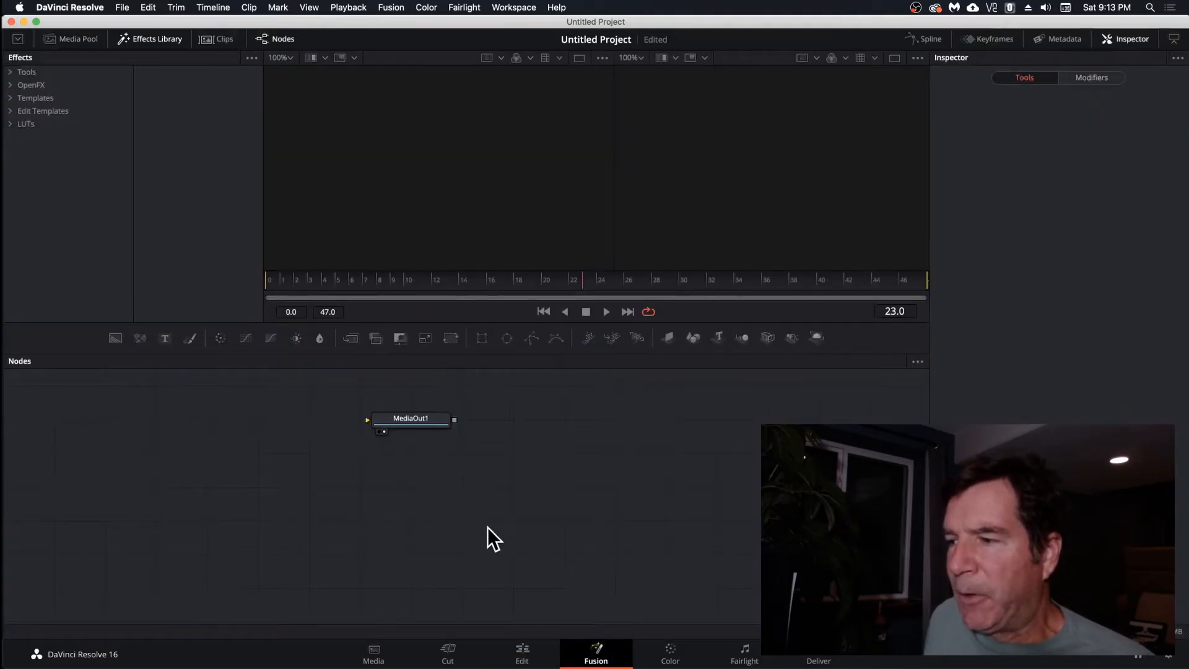
# Move the MediaOut1 node toward the right side of the node graph and make the viewers taller.
pyautogui.moveTo(414, 418); pyautogui.dragTo(746, 462)
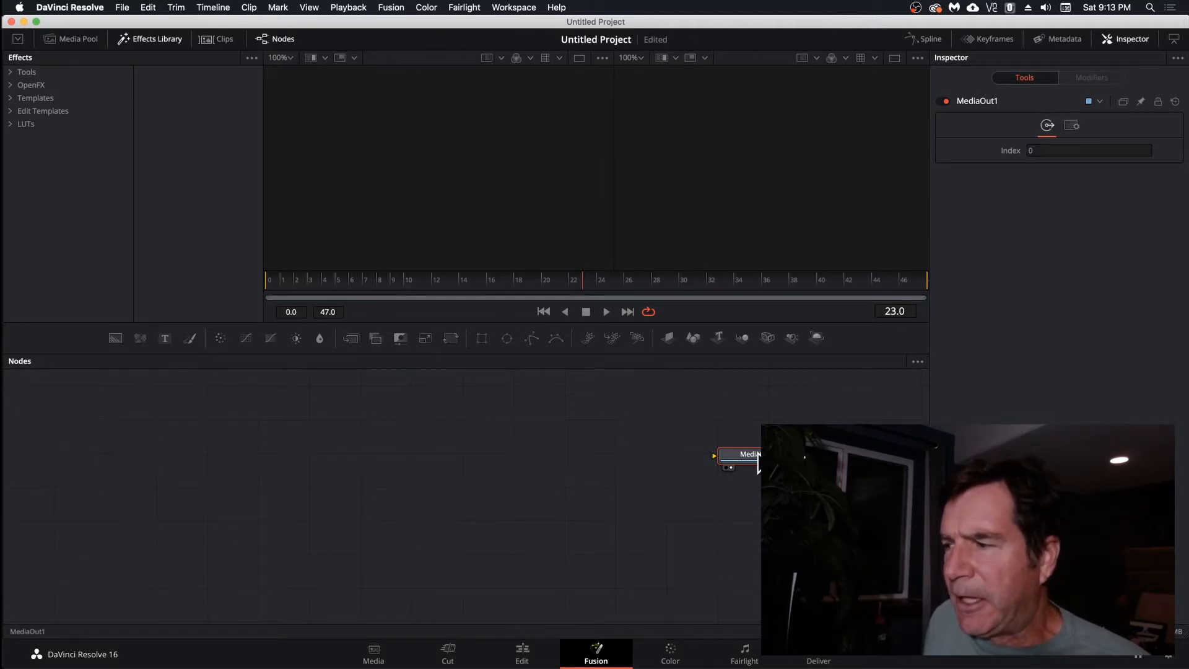
pyautogui.moveTo(700, 449); pyautogui.dragTo(716, 442)
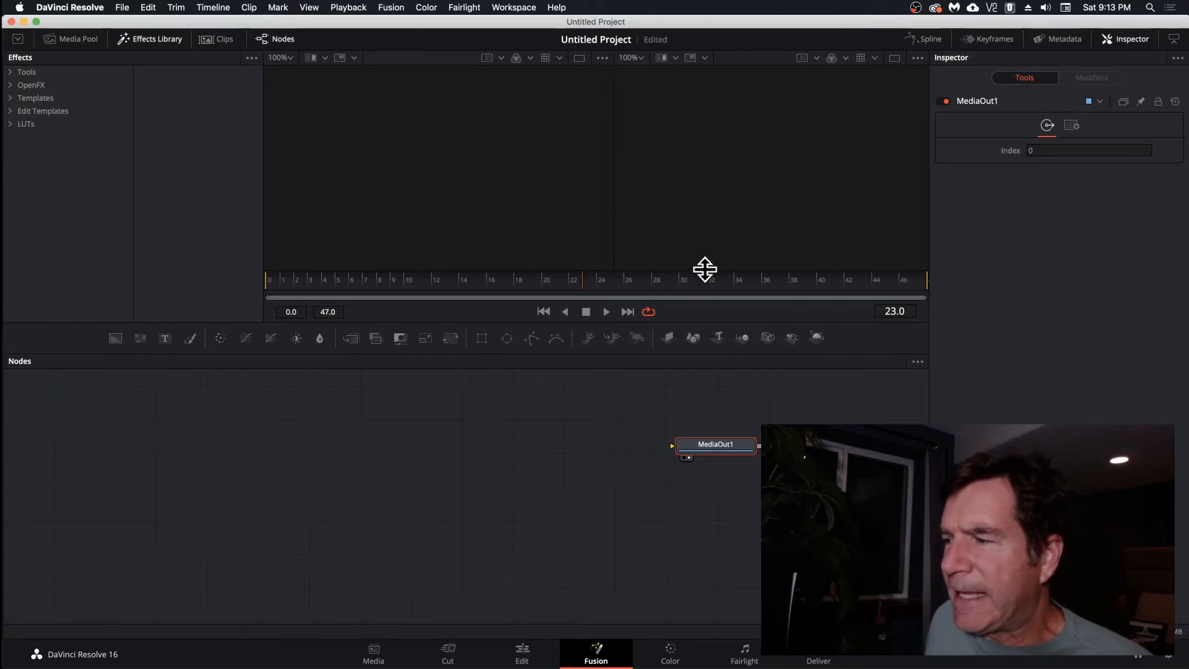
pyautogui.moveTo(703, 269); pyautogui.dragTo(705, 286)
pyautogui.moveTo(706, 324)
pyautogui.mouseDown()
pyautogui.moveTo(711, 401)
pyautogui.moveTo(706, 302)
pyautogui.moveTo(712, 317)
pyautogui.mouseUp()
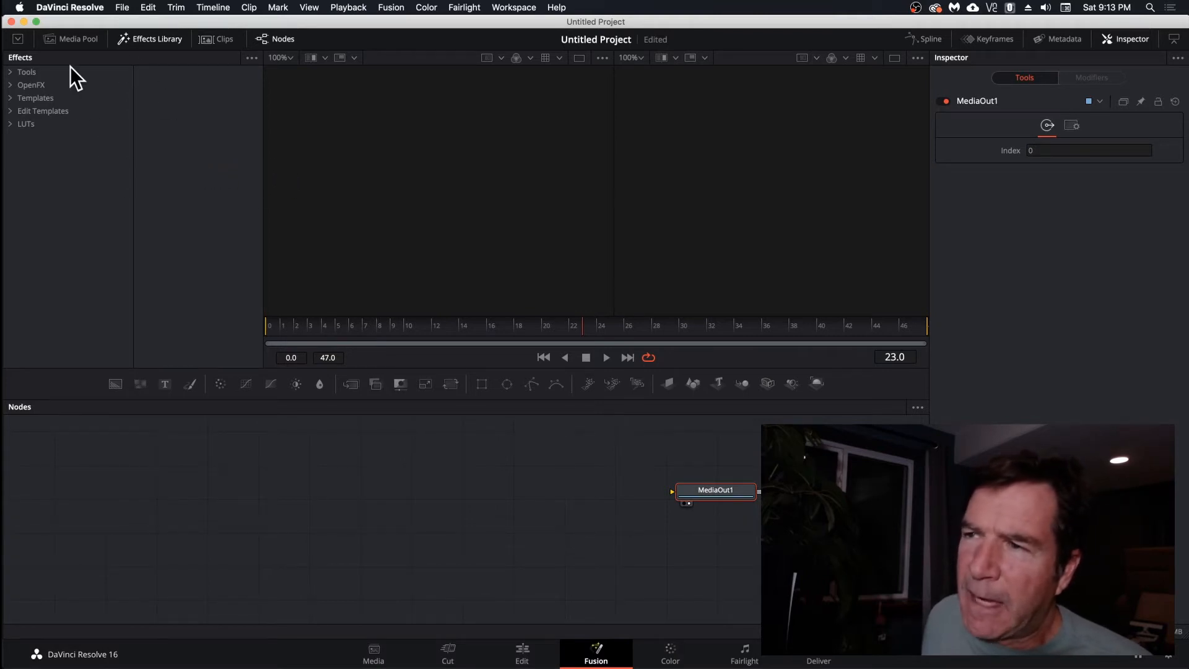
# List the Great360Tours callout templates under Templates in the Effects Library.
pyautogui.click(155, 39)
pyautogui.click(155, 39)
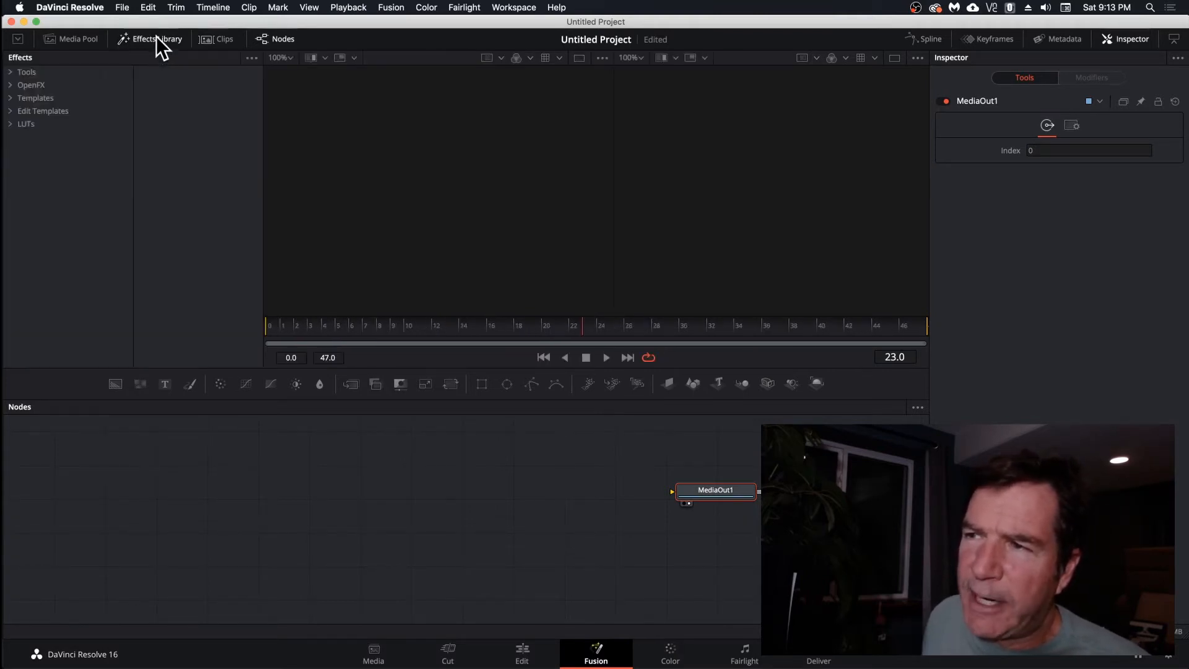
pyautogui.click(9, 99)
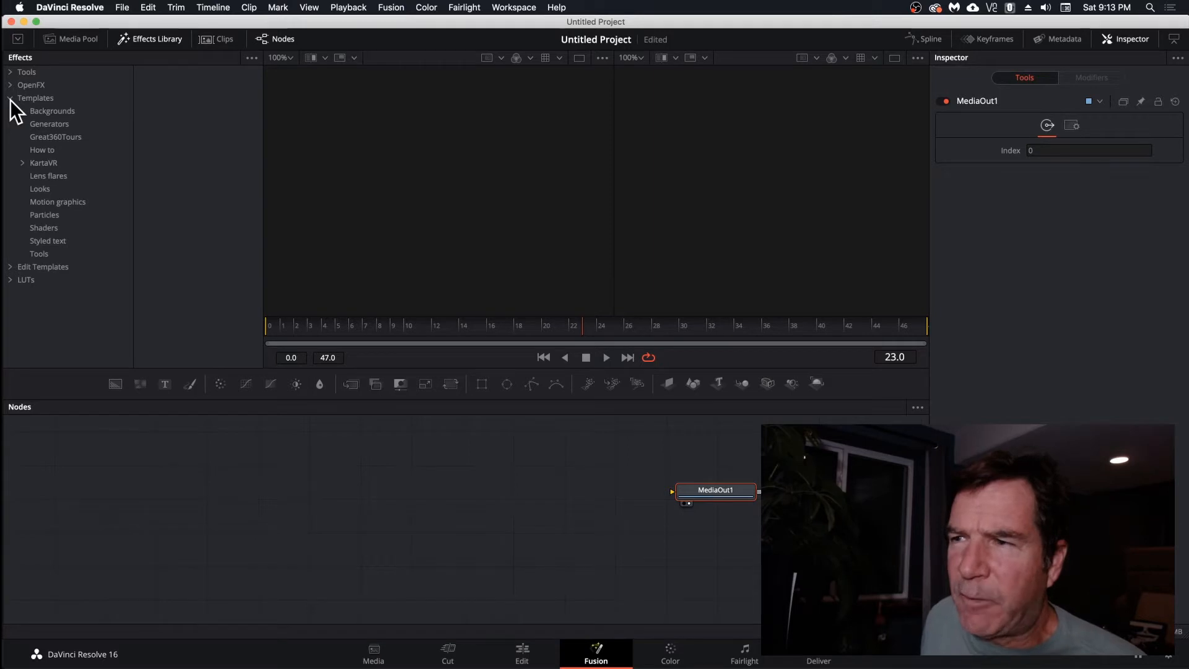
pyautogui.click(70, 144)
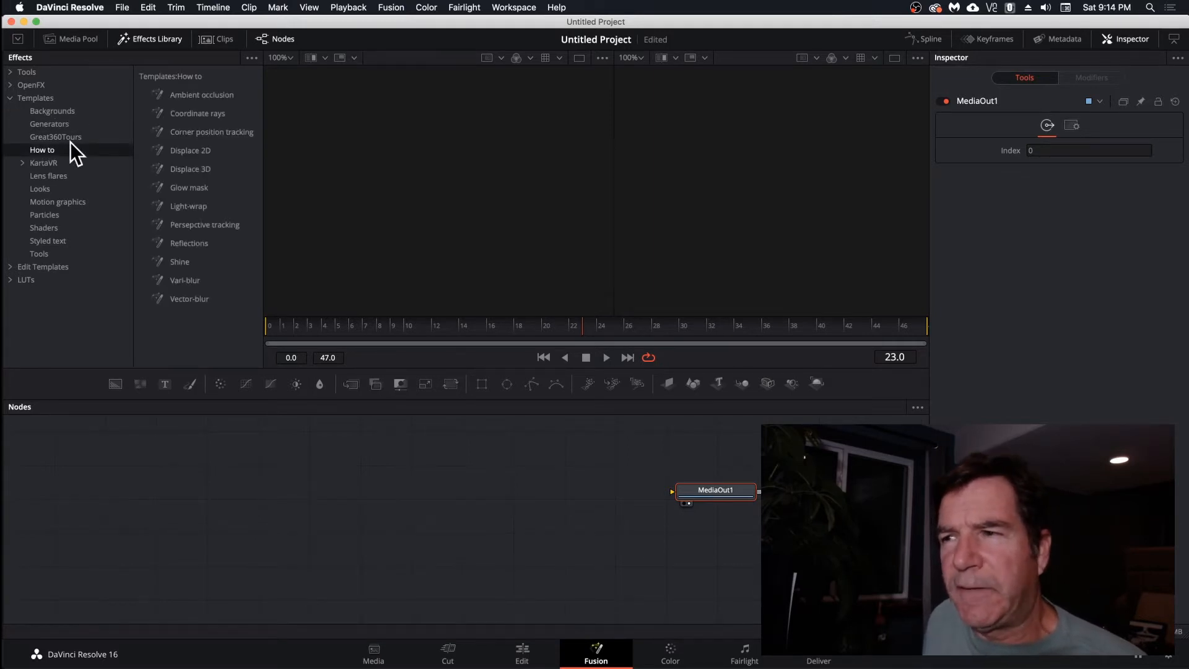
pyautogui.click(72, 137)
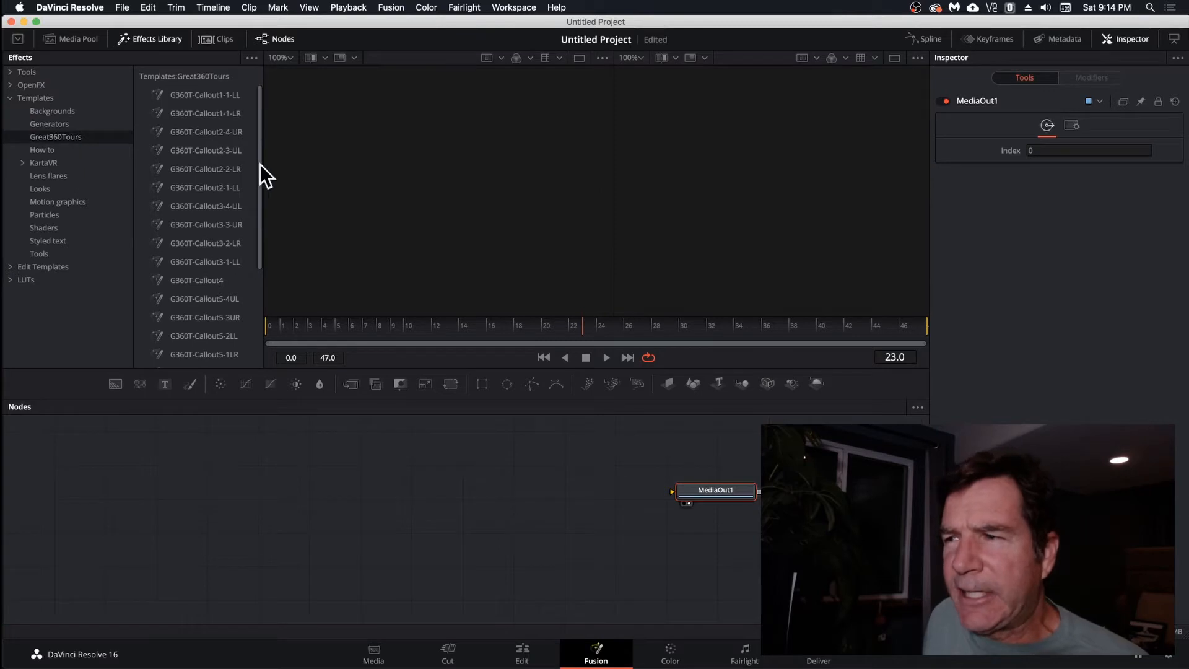
# Add the G360T-Callout5-1LR template to the node graph and connect its output to MediaOut1.
pyautogui.moveTo(260, 164); pyautogui.dragTo(262, 194)
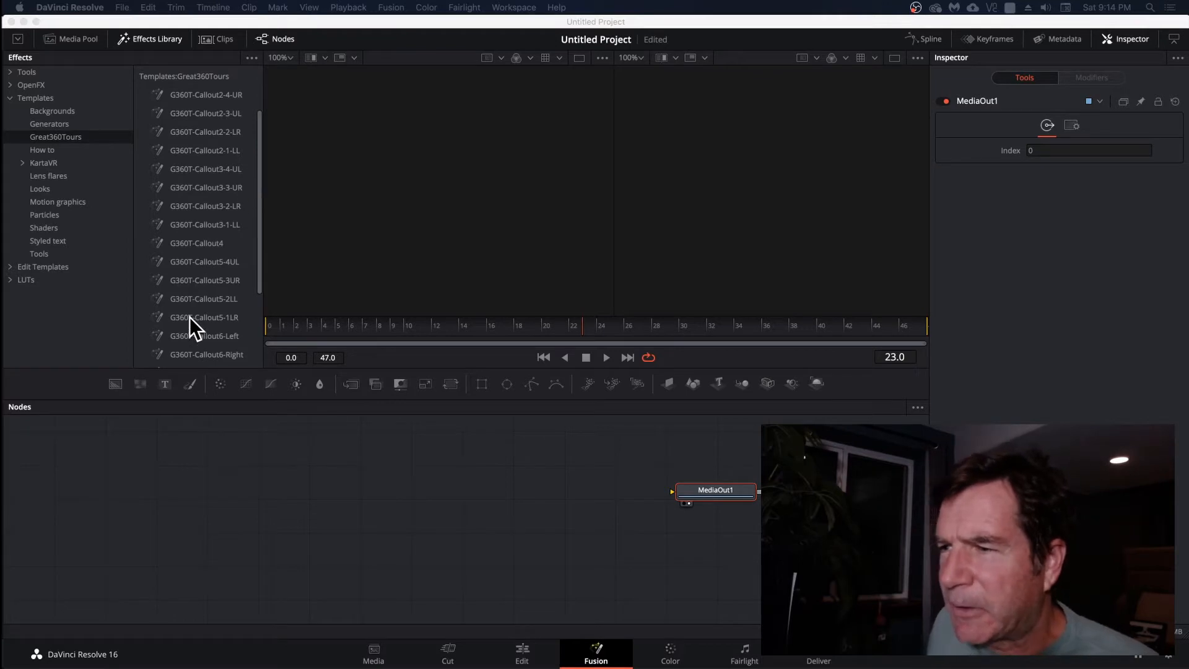
pyautogui.moveTo(202, 321); pyautogui.dragTo(408, 485)
pyautogui.moveTo(407, 486)
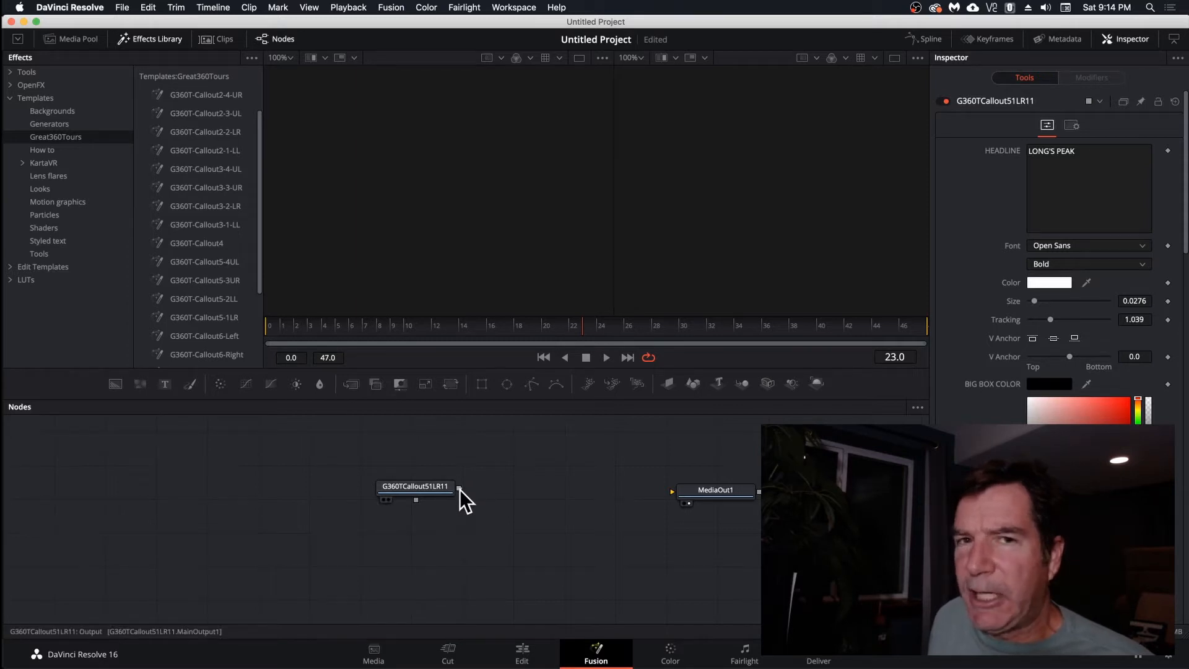
pyautogui.moveTo(460, 489); pyautogui.dragTo(673, 490)
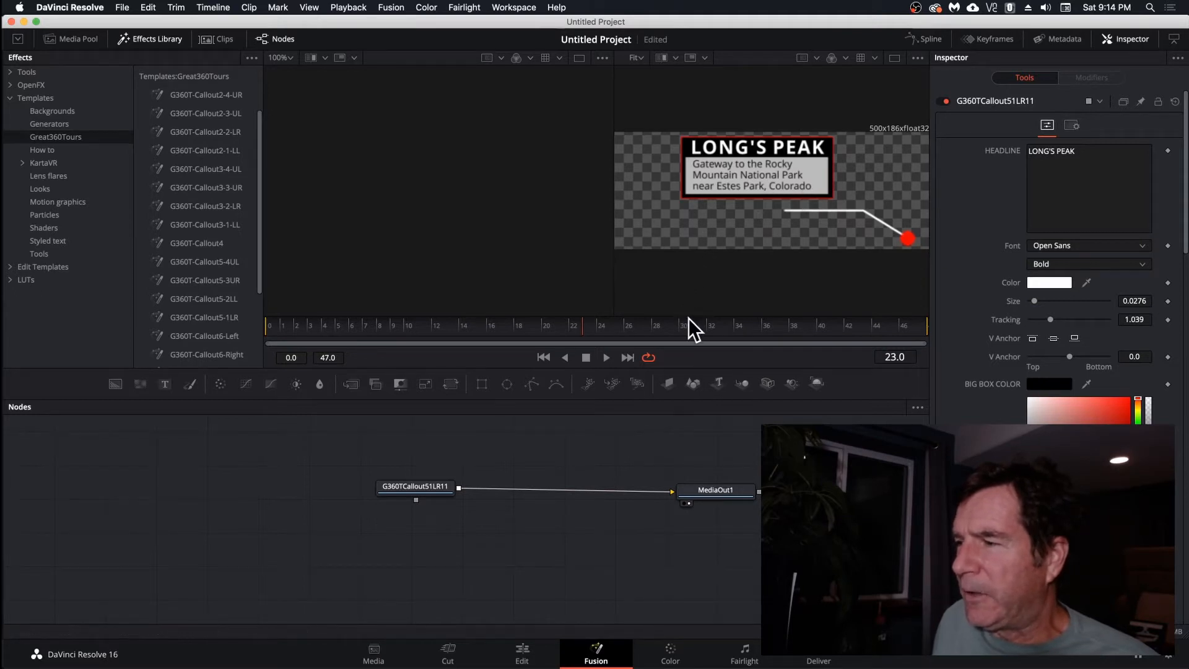
# Enlarge the viewer showing MediaOut1, try 200% and 400% zoom, and set its zoom back to Fit.
pyautogui.moveTo(690, 313); pyautogui.dragTo(695, 361)
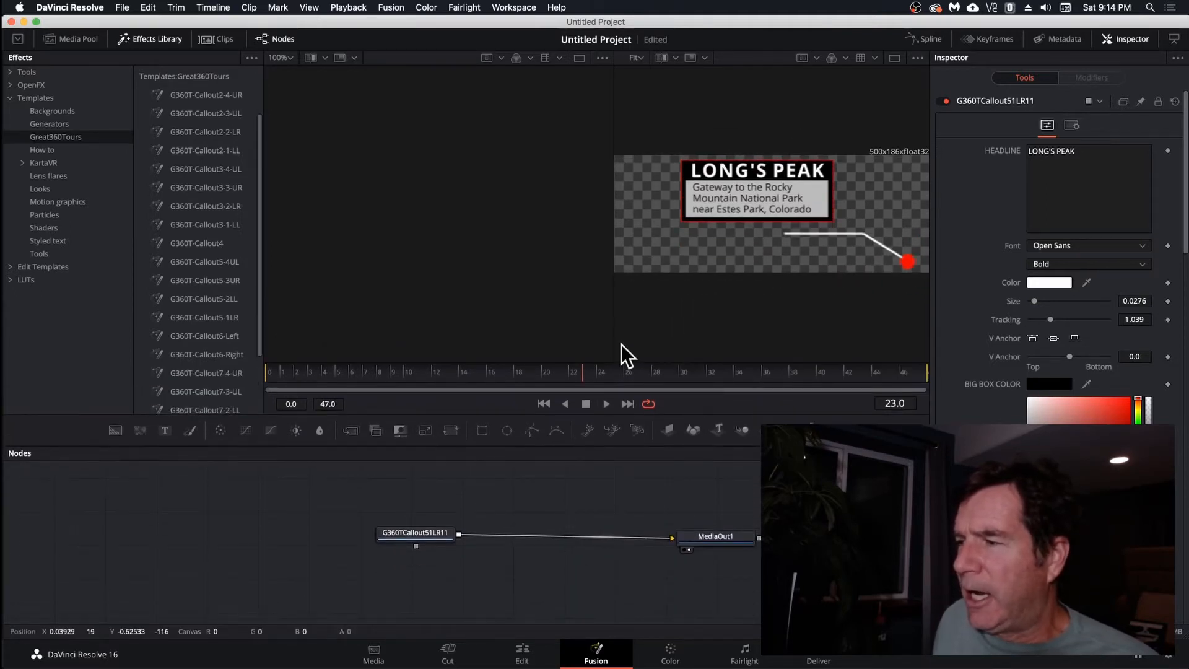
pyautogui.moveTo(611, 339); pyautogui.dragTo(459, 322)
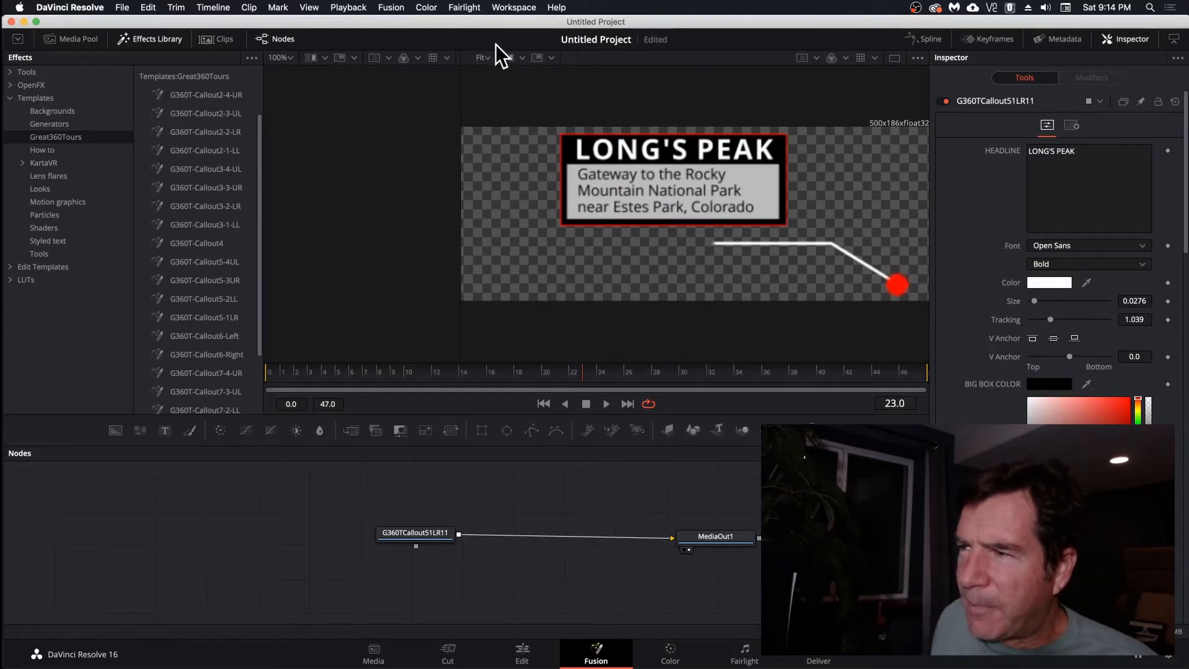
pyautogui.click(483, 58)
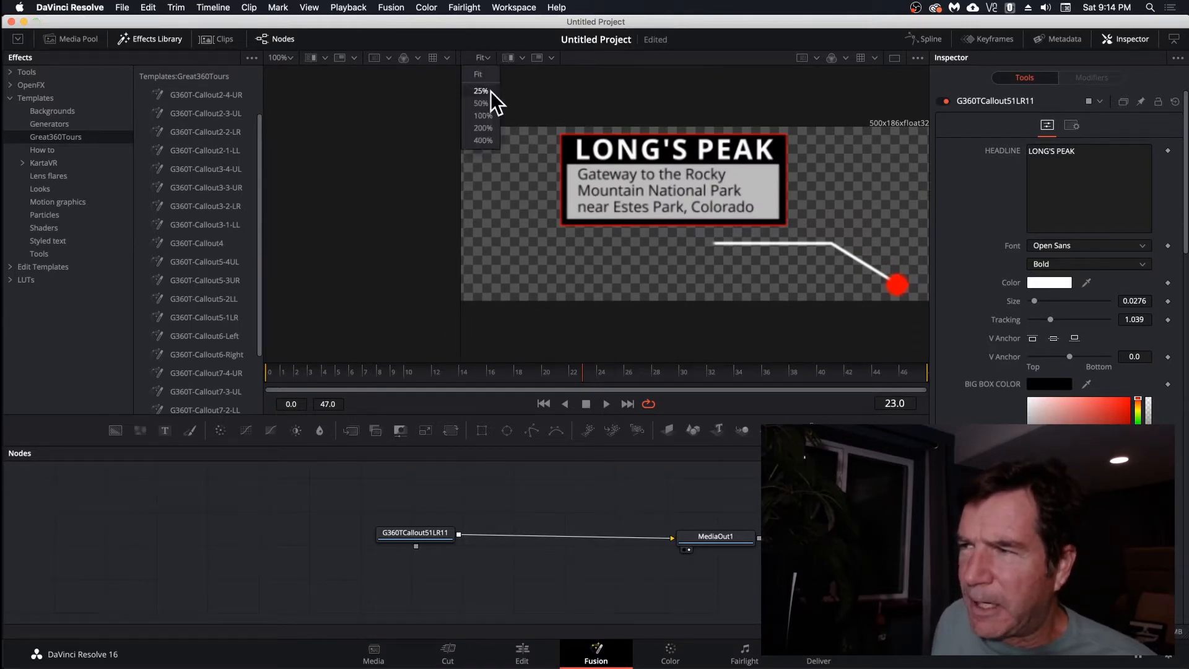
pyautogui.click(485, 128)
pyautogui.click(484, 57)
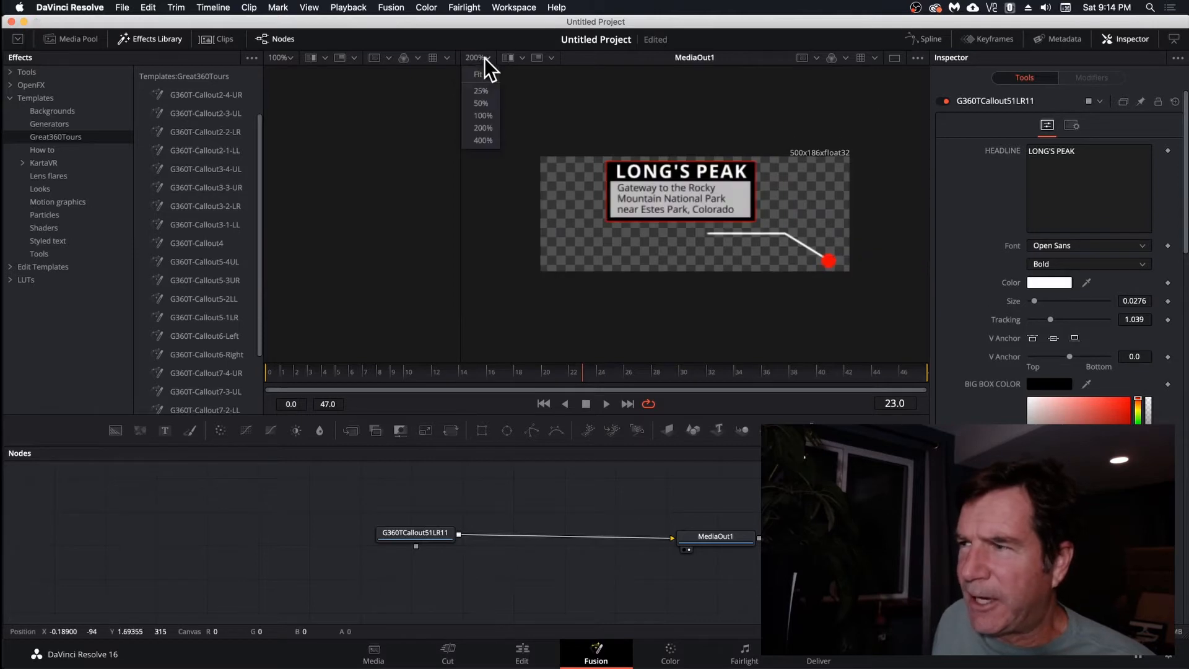
pyautogui.click(484, 137)
pyautogui.click(484, 56)
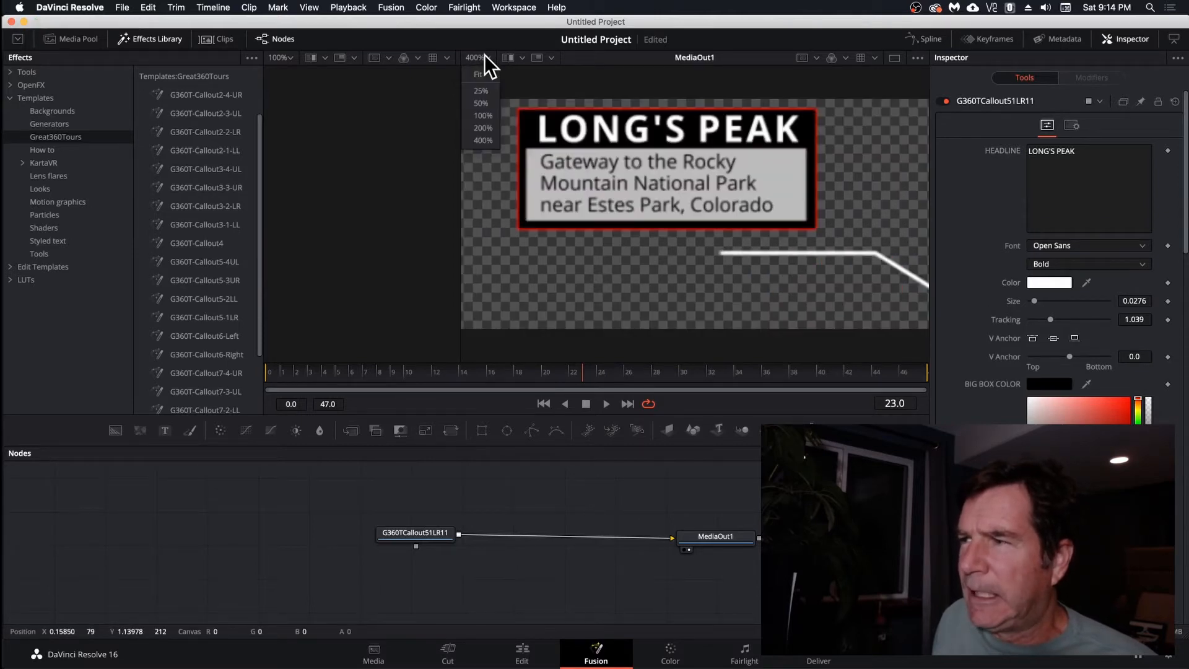
pyautogui.click(483, 74)
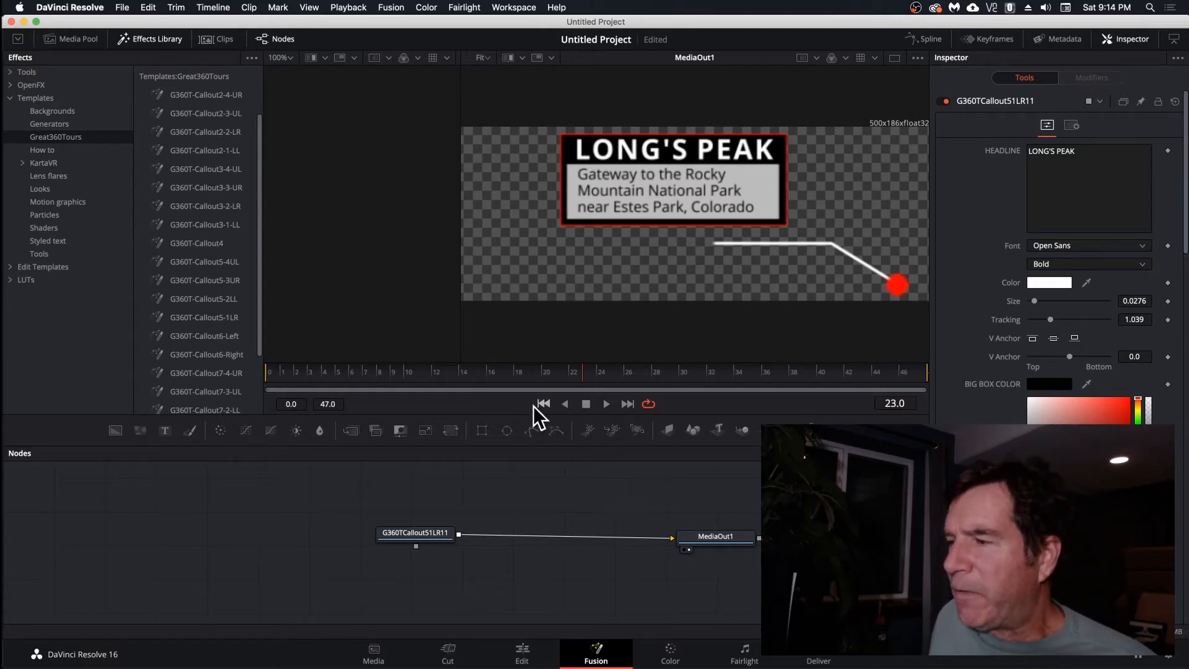
# Scrub and play through the callout's animation, stop playback, and park the playhead at frame 38.
pyautogui.moveTo(581, 377); pyautogui.dragTo(920, 394)
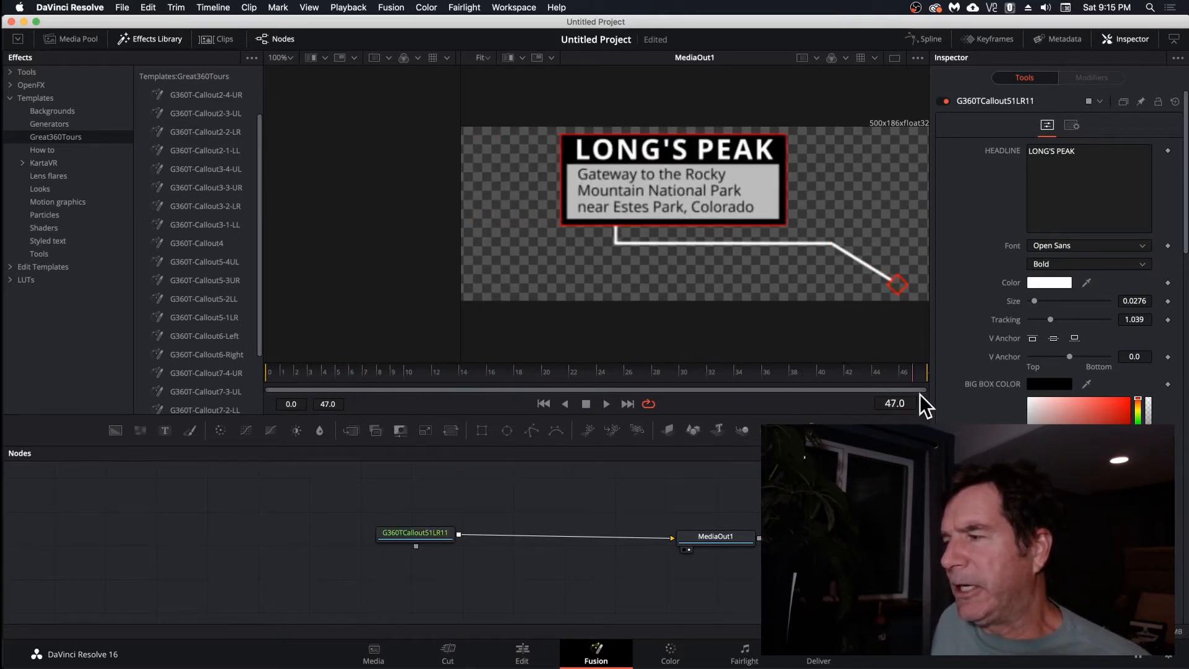
pyautogui.moveTo(730, 379); pyautogui.dragTo(333, 370)
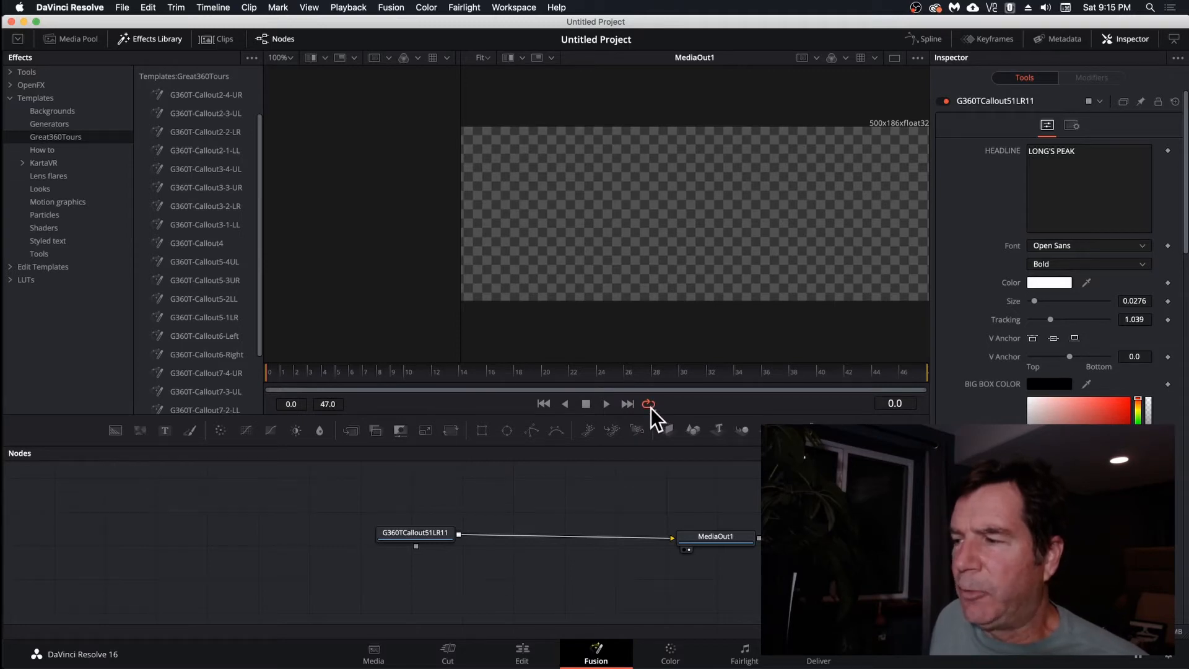
pyautogui.click(606, 404)
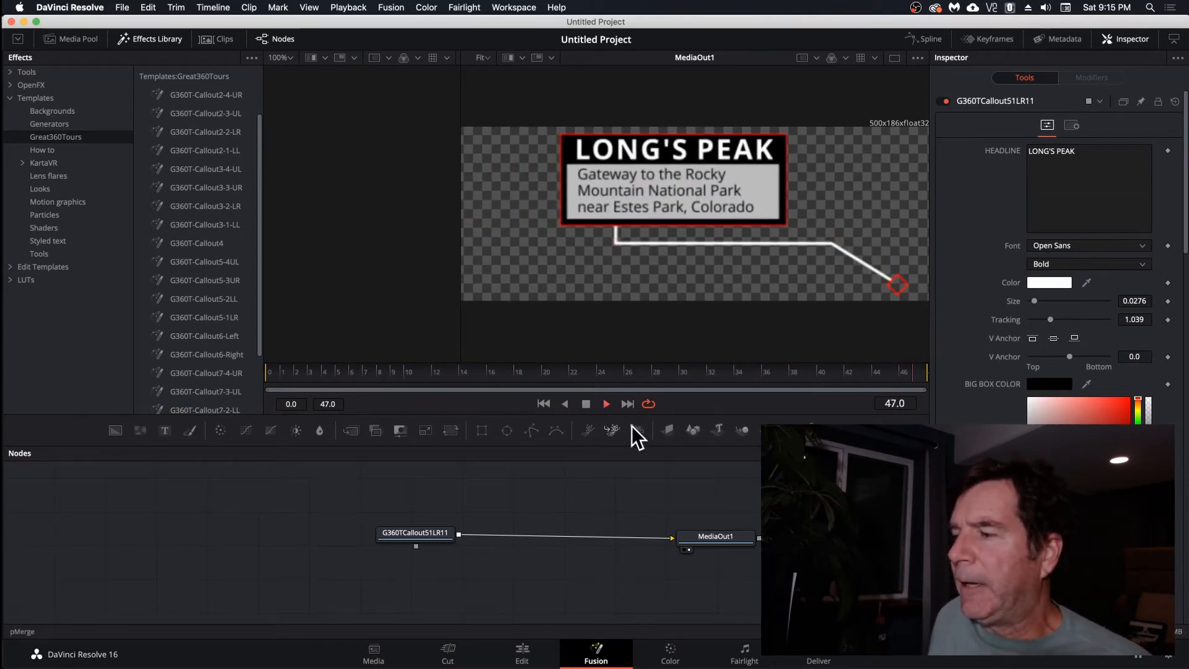
pyautogui.click(584, 403)
pyautogui.click(682, 374)
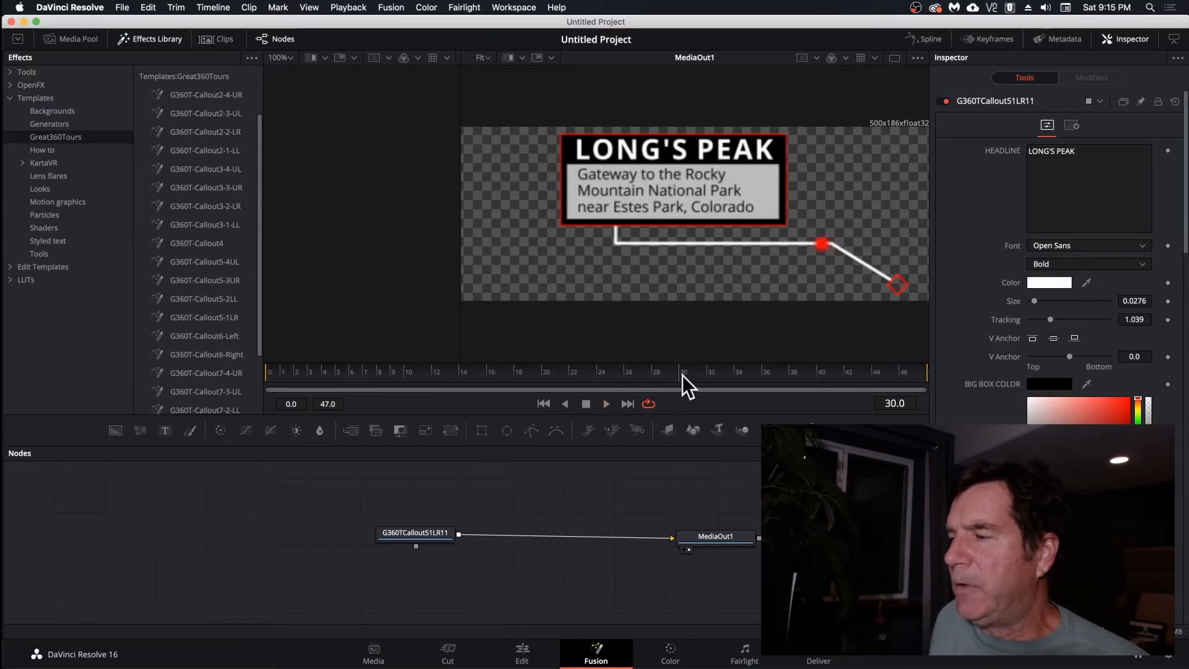
pyautogui.moveTo(759, 373); pyautogui.dragTo(789, 374)
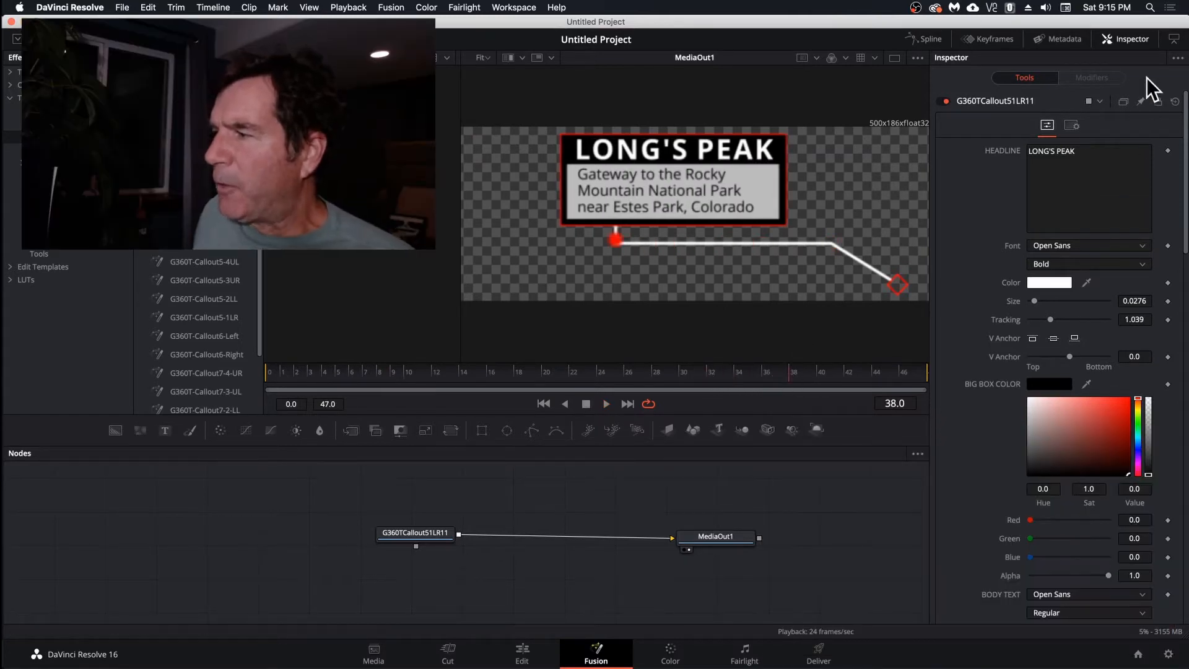
# Look through the callout's customizable settings in the Inspector, from the headline down to the pointer and spark colors.
pyautogui.click(1127, 39)
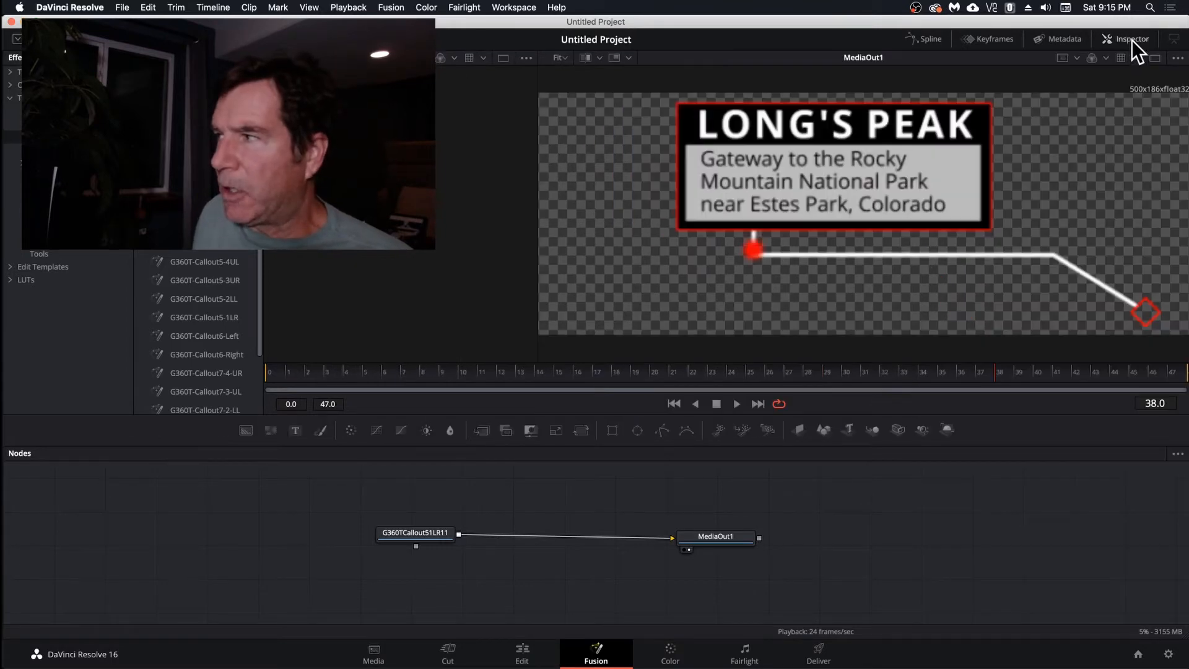
pyautogui.click(1131, 40)
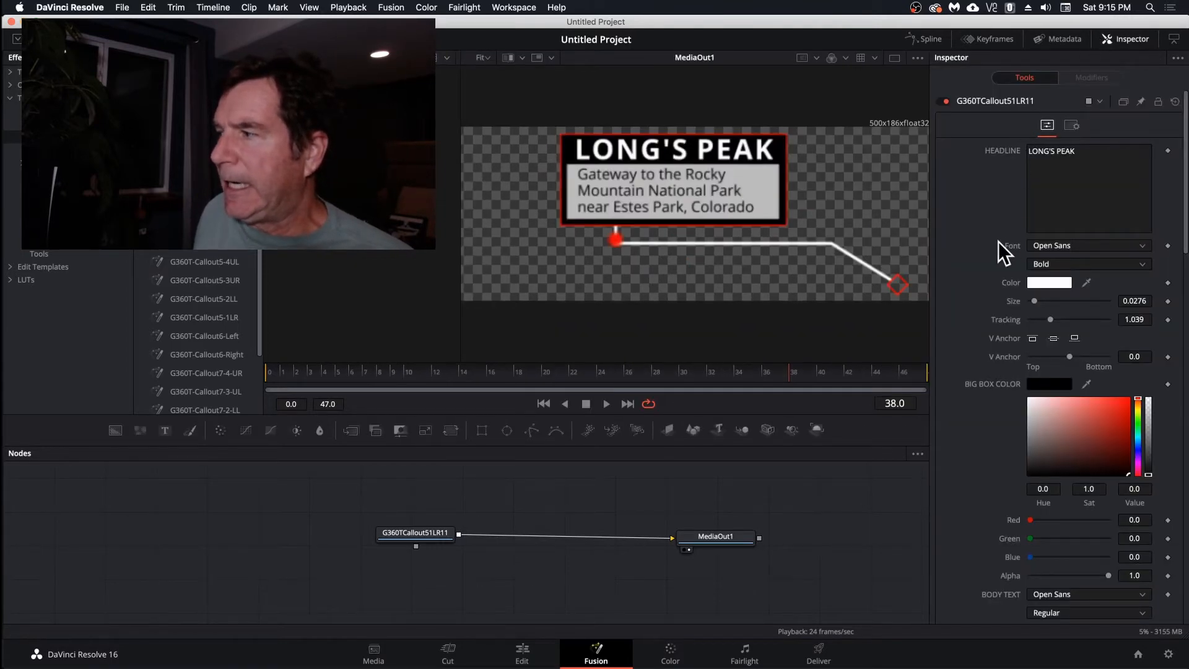
pyautogui.scroll(-3, 998, 242)
pyautogui.scroll(-3, 998, 241)
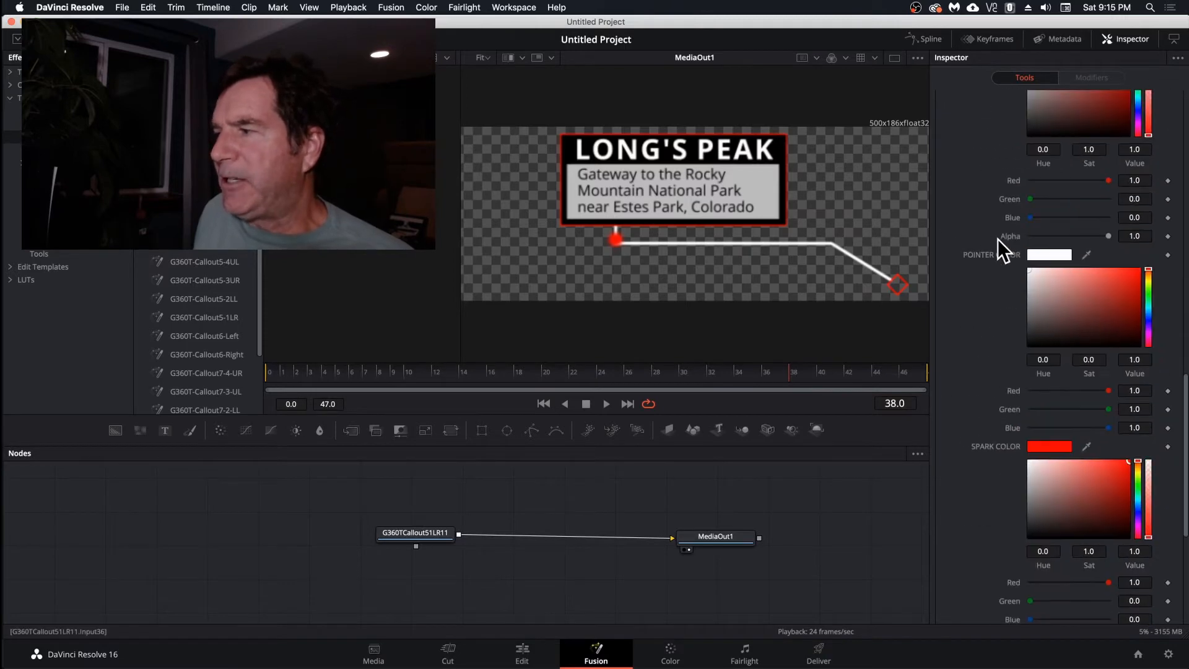
pyautogui.scroll(6, 997, 239)
pyautogui.scroll(2, 997, 238)
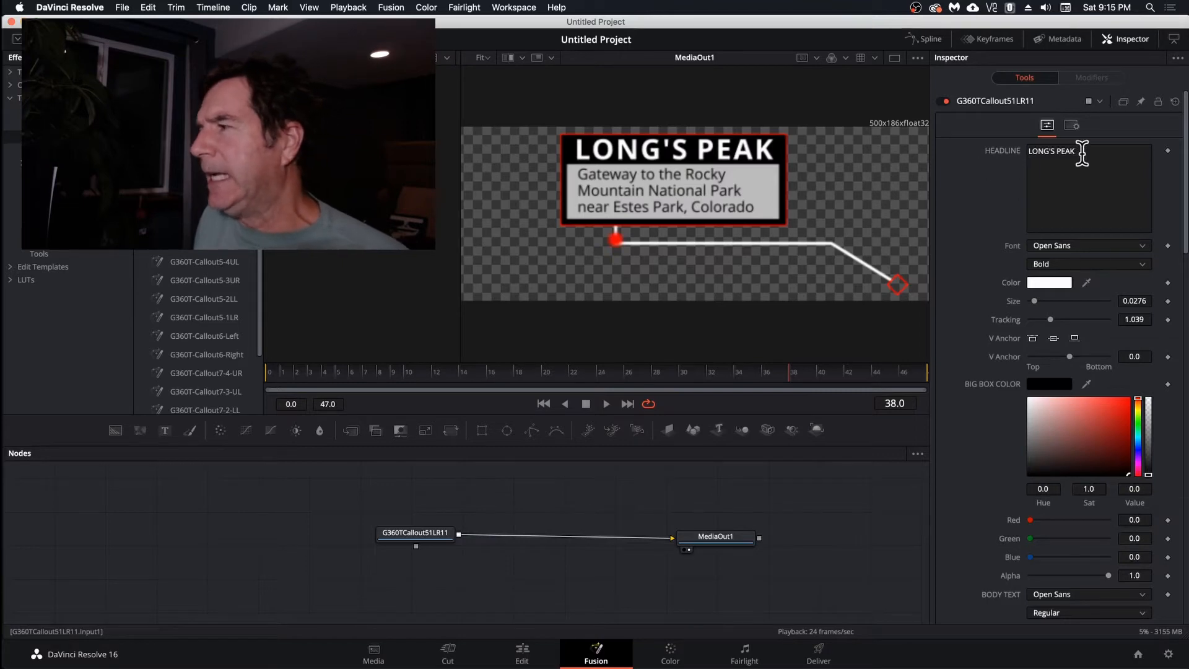
# Replace the callout's headline text with "Mountain" and set the headline font to Montserrat.
pyautogui.moveTo(1079, 154); pyautogui.dragTo(1028, 154)
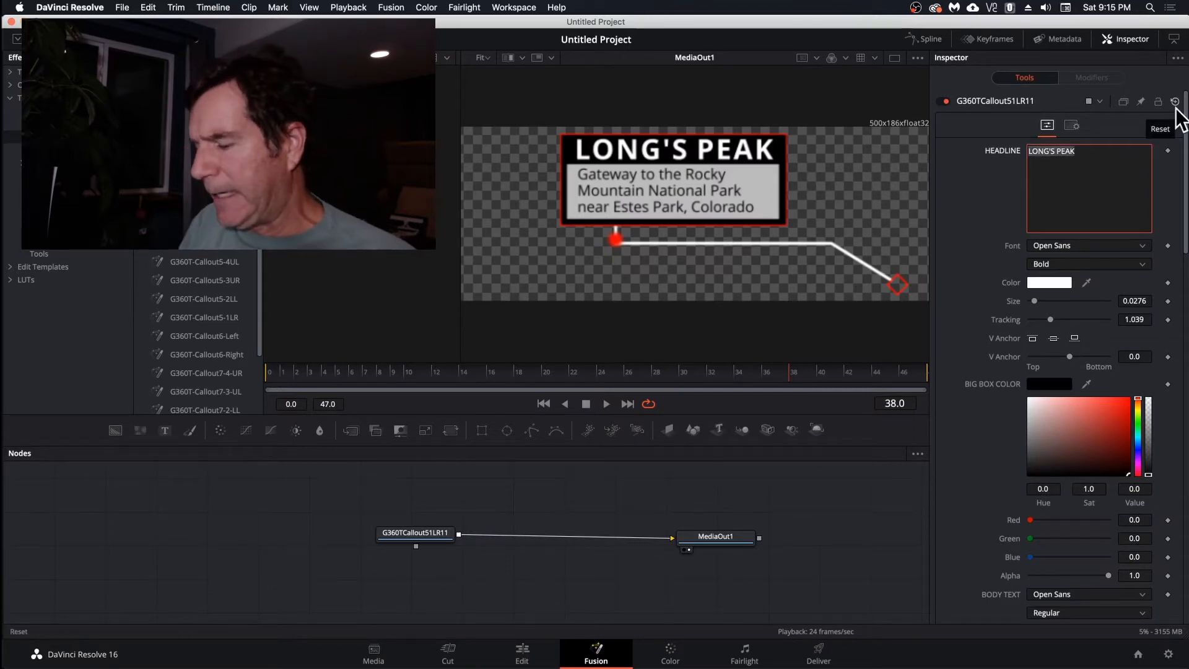
pyautogui.write('Mountain')
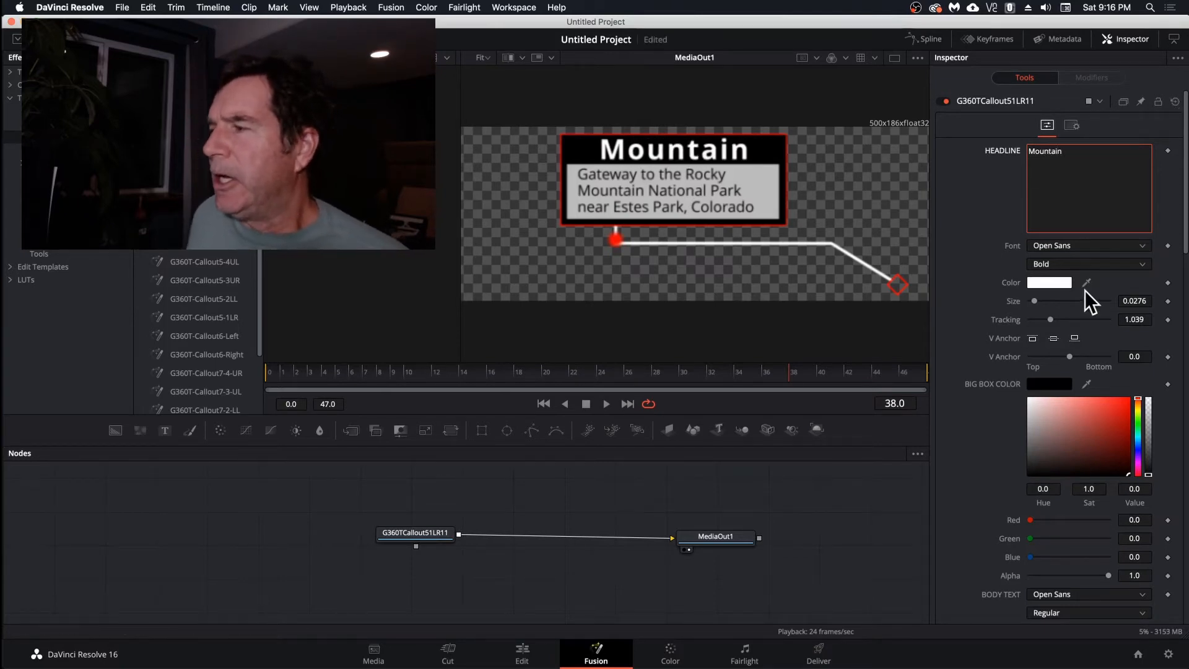
pyautogui.click(1057, 245)
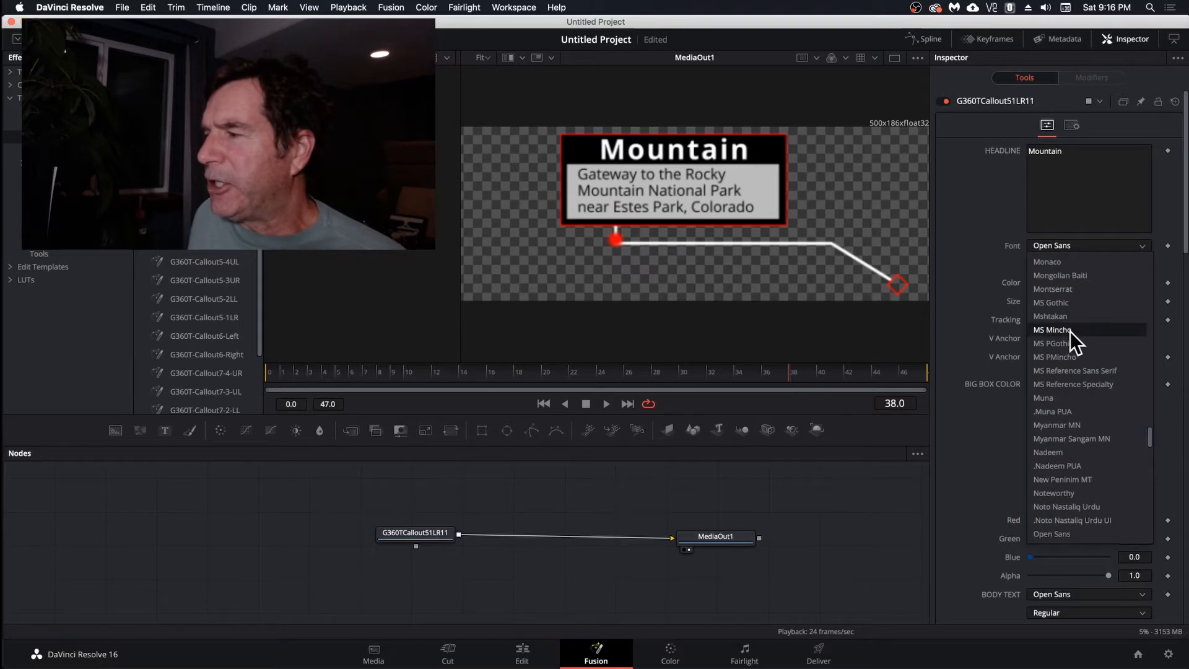
pyautogui.click(1084, 289)
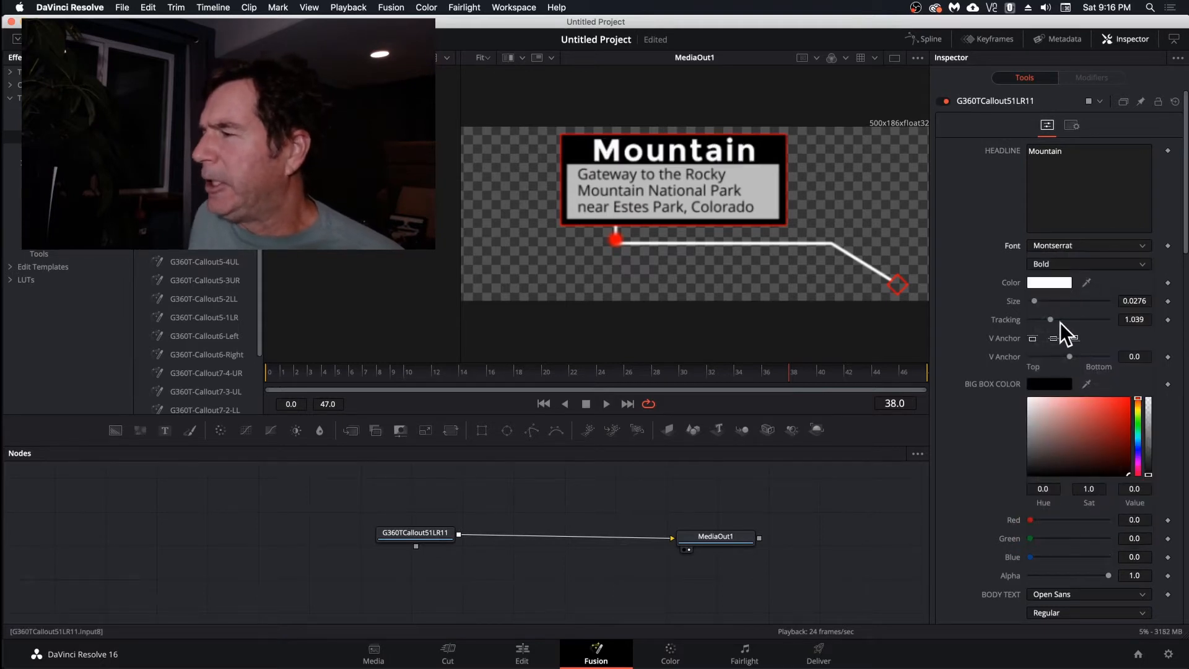
# Set the headline's tracking to 1.165, try the top vertical anchor, and set V Anchor to 0.03.
pyautogui.moveTo(1035, 301); pyautogui.dragTo(1052, 321)
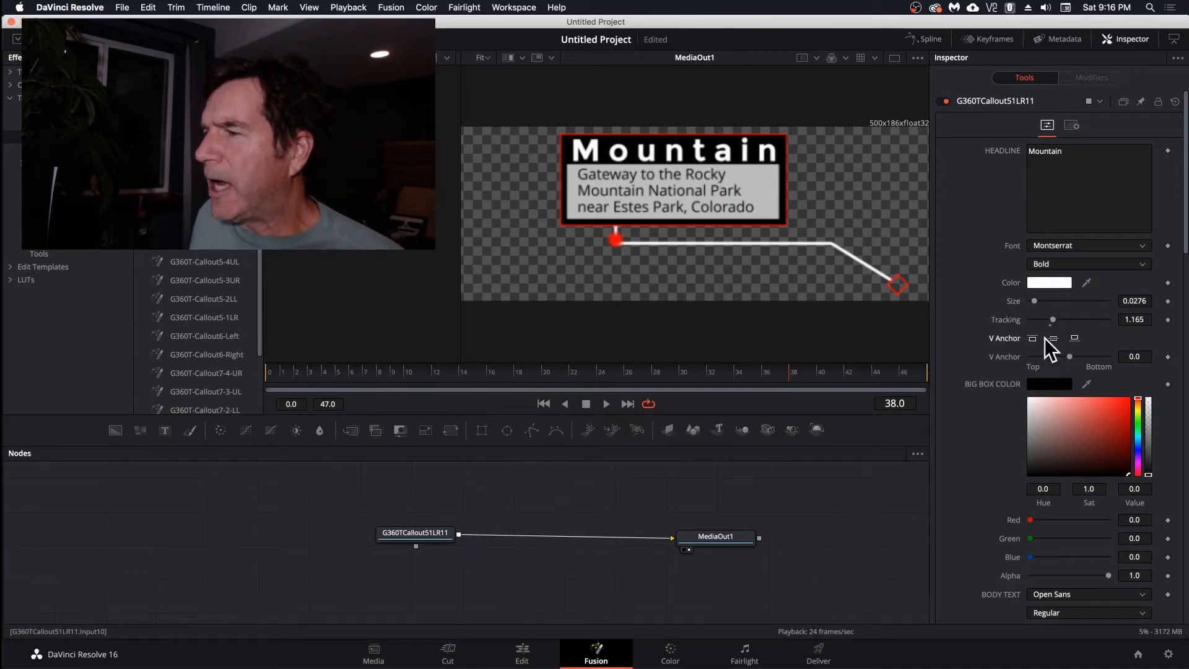
pyautogui.click(1034, 338)
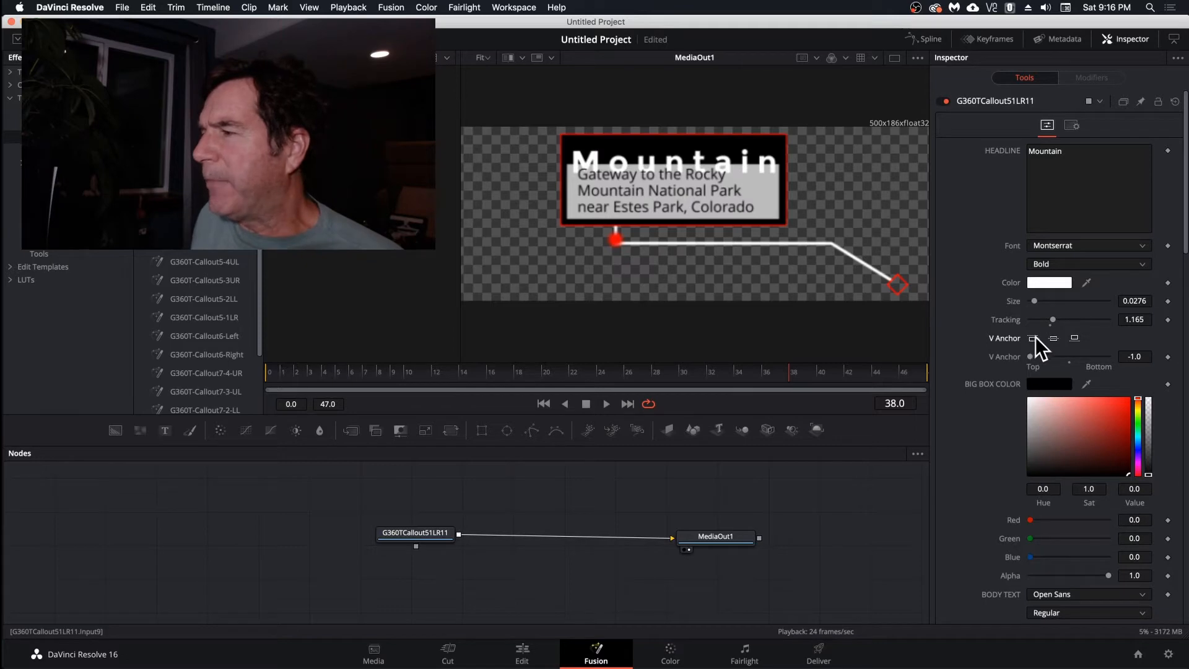
pyautogui.moveTo(1030, 357); pyautogui.dragTo(1069, 363)
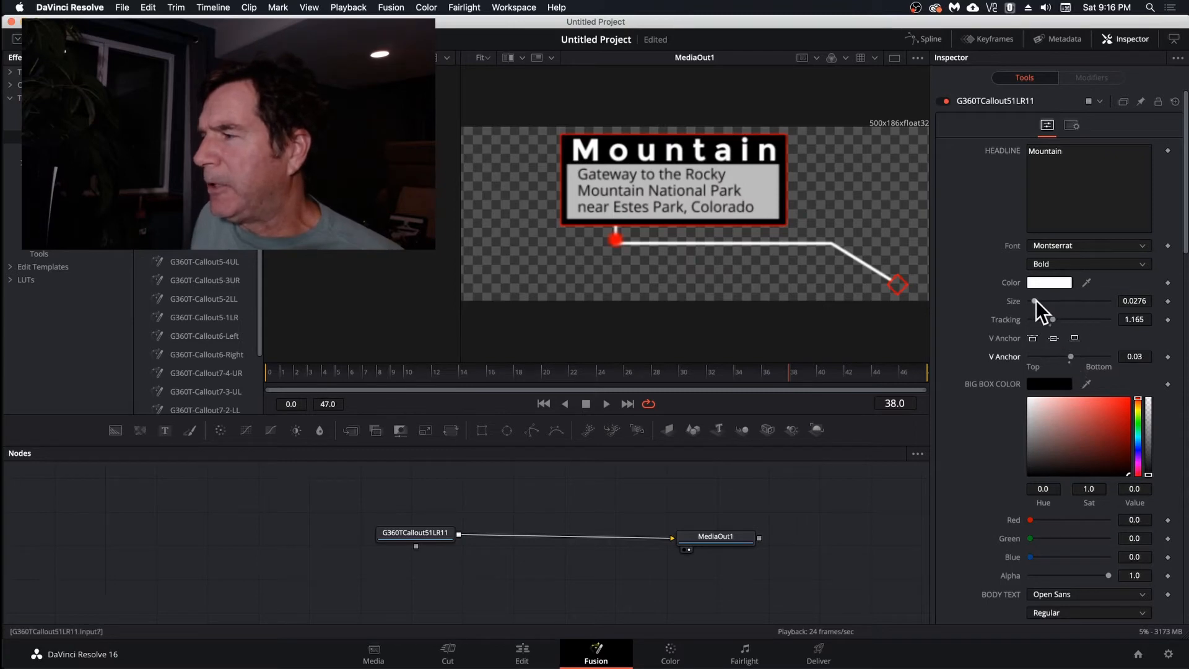
# Reduce the headline's text size to 0.0246.
pyautogui.moveTo(1035, 301); pyautogui.dragTo(1032, 306)
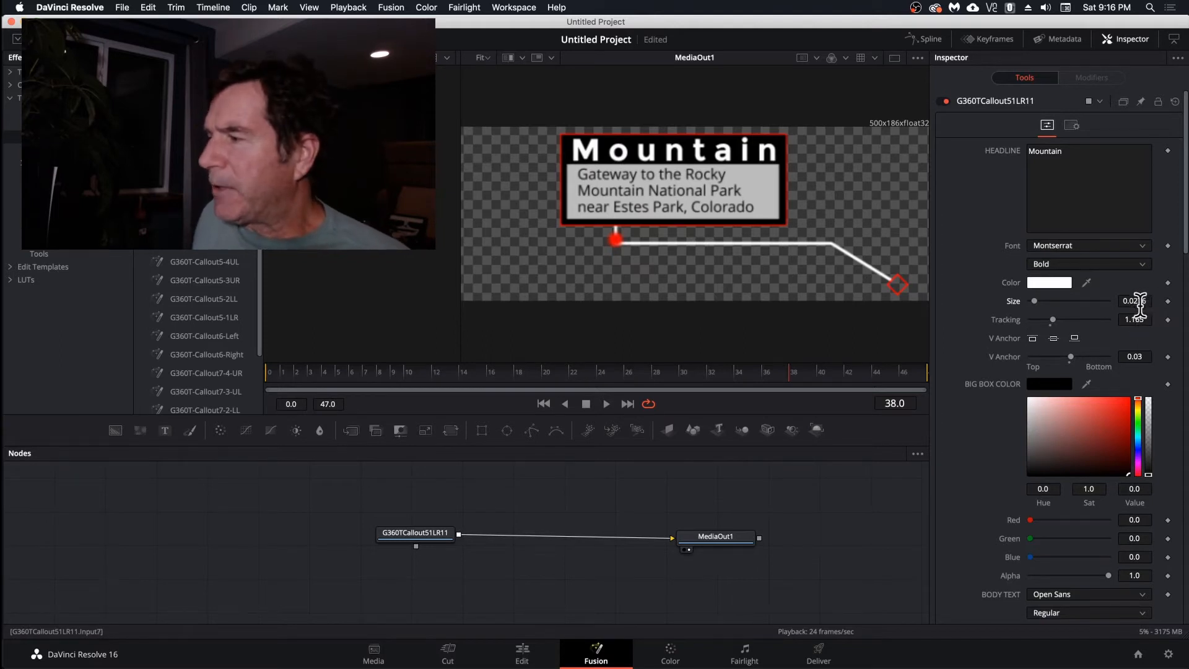
pyautogui.click(1142, 301)
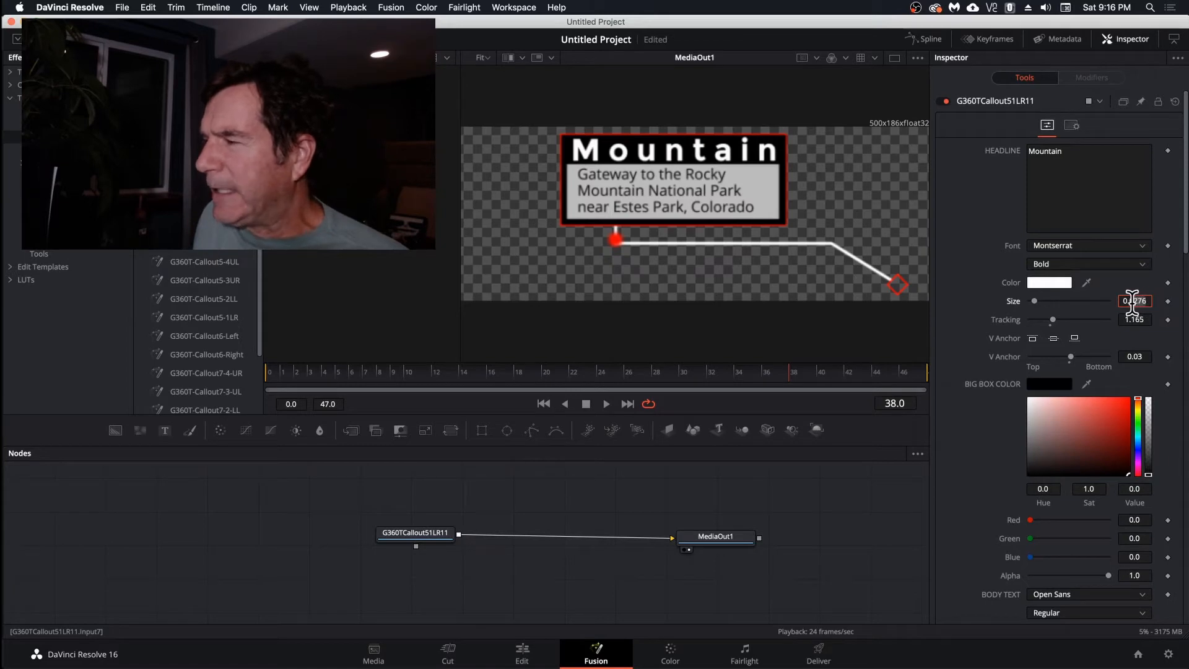
pyautogui.click(1112, 303)
pyautogui.moveTo(1123, 302)
pyautogui.mouseDown()
pyautogui.moveTo(1149, 302)
pyautogui.moveTo(1104, 302)
pyautogui.mouseUp()
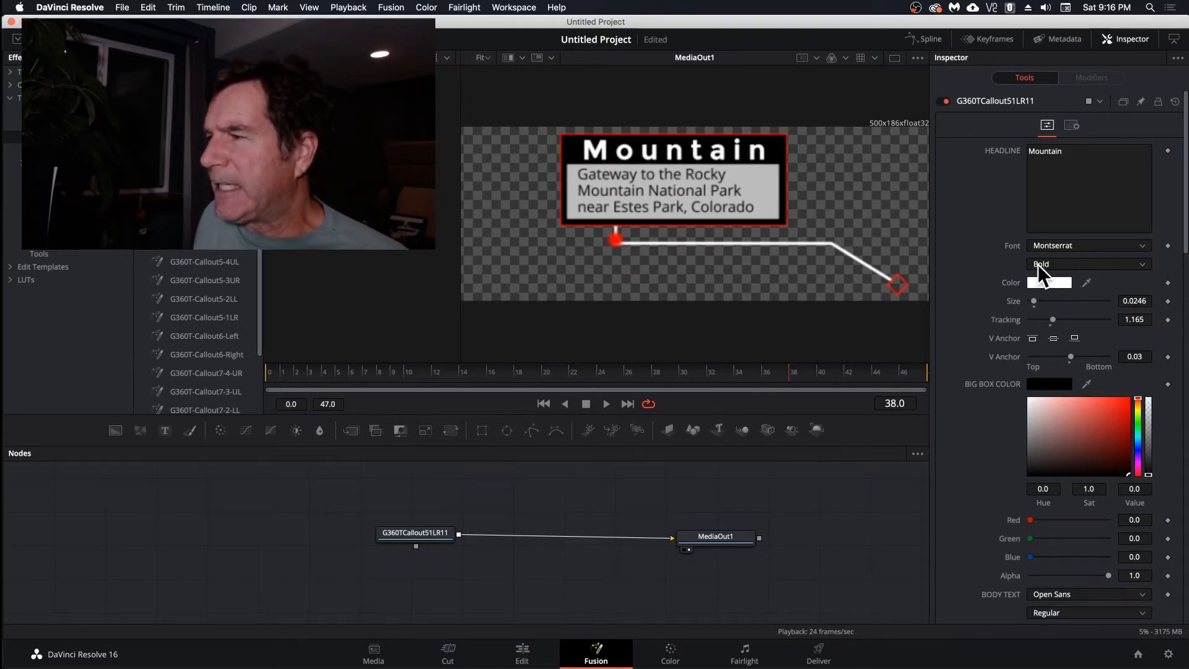
# Change the callout's big box color to a dark blue with hue 0.624, saturation 0.741 and value 0.299.
pyautogui.scroll(-1, 954, 326)
pyautogui.scroll(-4, 953, 325)
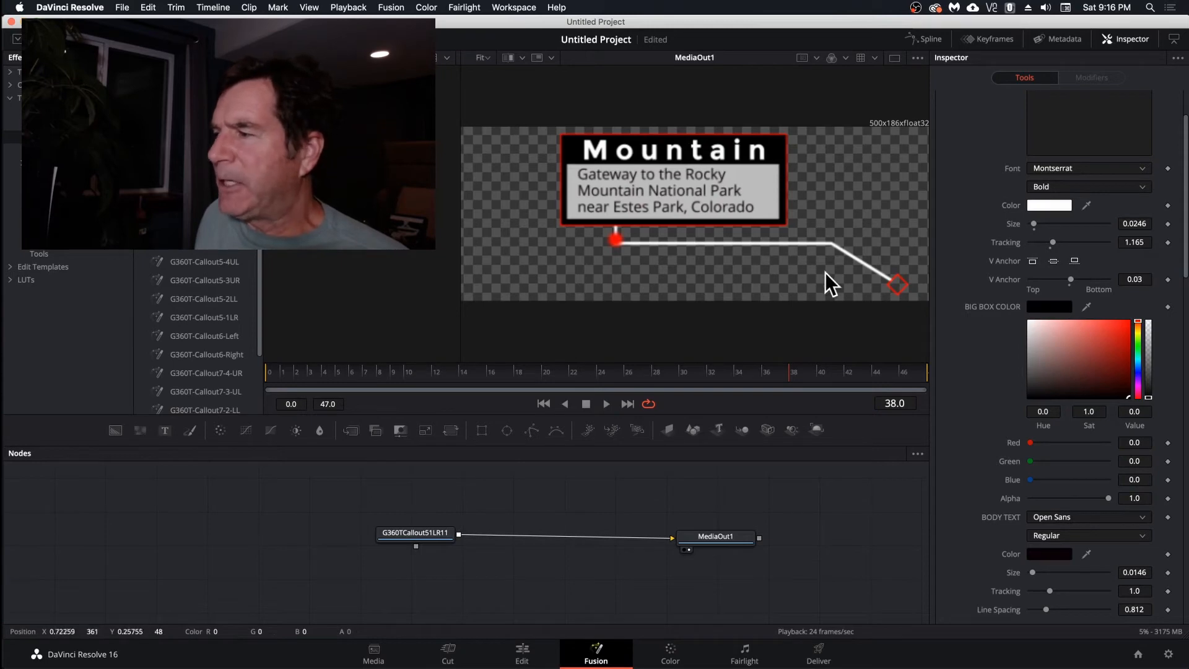
pyautogui.moveTo(1104, 350)
pyautogui.mouseDown()
pyautogui.moveTo(1117, 358)
pyautogui.moveTo(1069, 372)
pyautogui.moveTo(1137, 373)
pyautogui.moveTo(1108, 340)
pyautogui.moveTo(1080, 373)
pyautogui.moveTo(1102, 375)
pyautogui.mouseUp()
pyautogui.click(1118, 337)
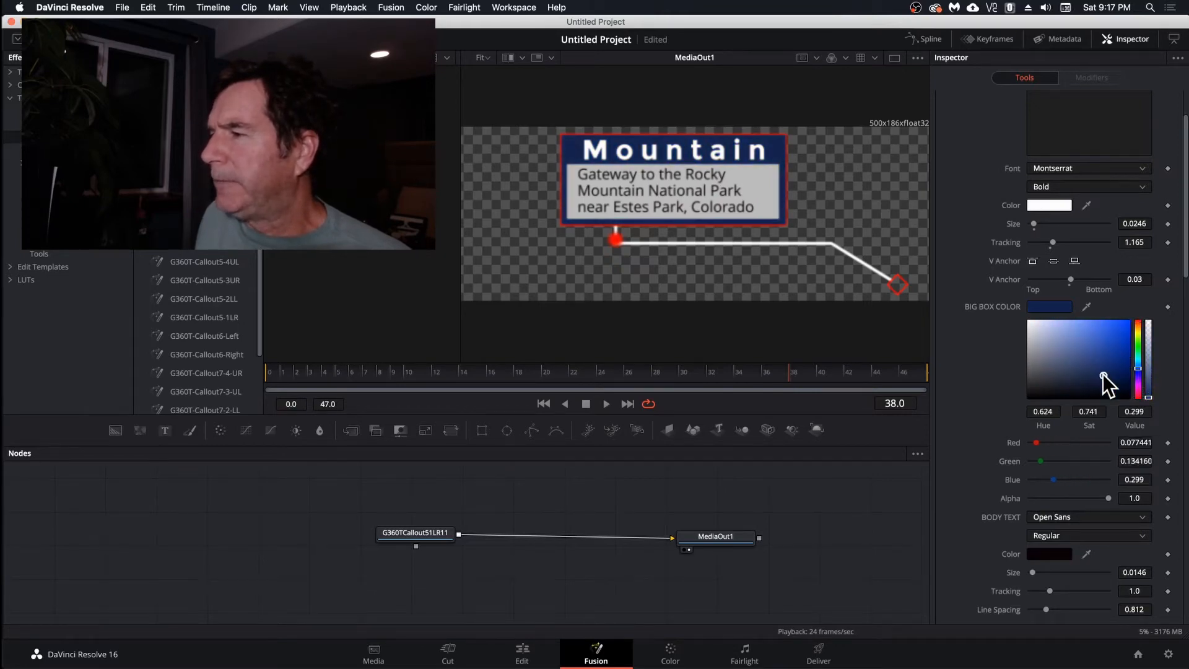
# Try out the big box's Alpha transparency and return it to 1.0.
pyautogui.scroll(-2, 993, 374)
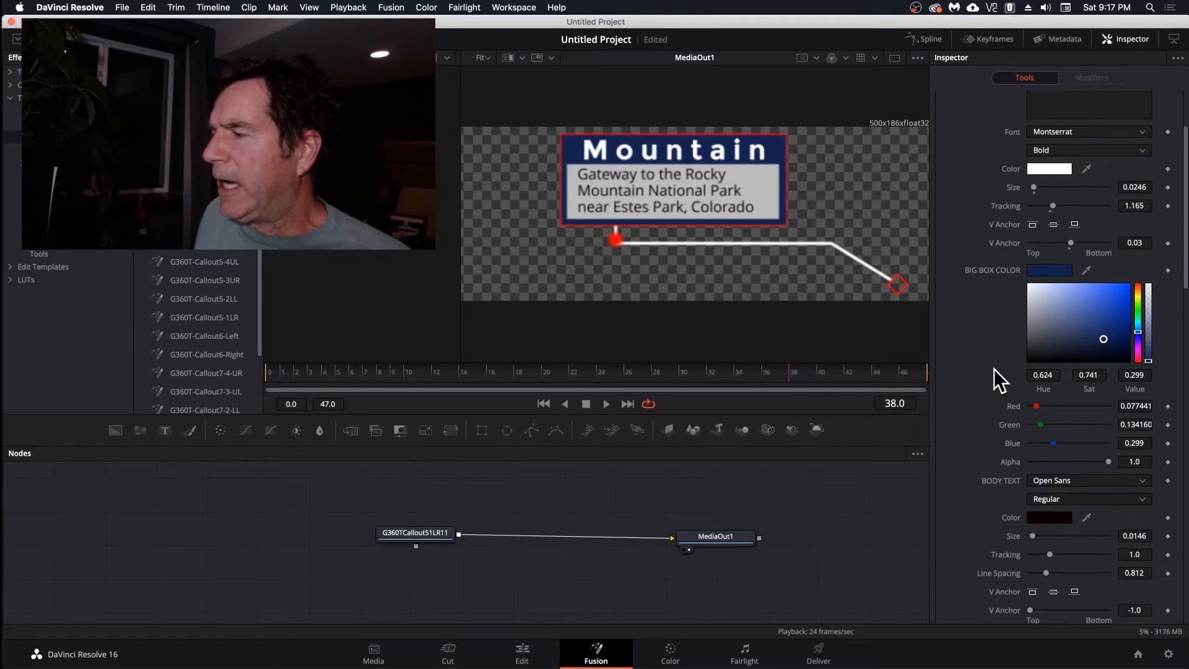
pyautogui.scroll(-1, 985, 365)
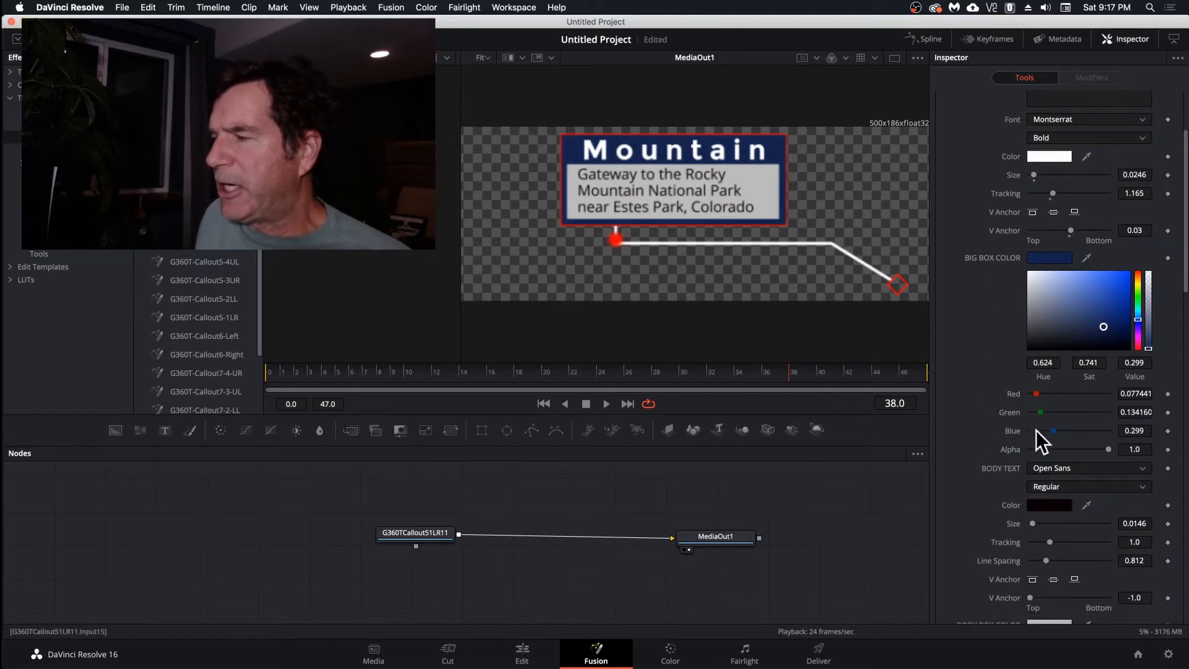
pyautogui.scroll(-1, 974, 403)
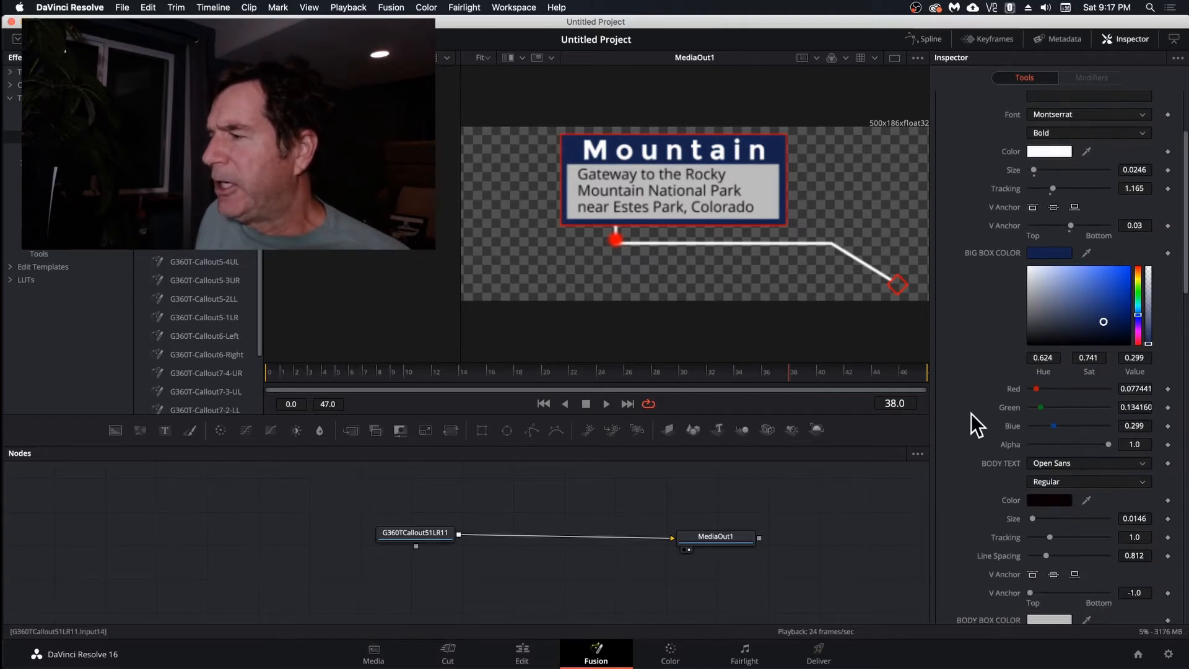
pyautogui.moveTo(1109, 443)
pyautogui.mouseDown()
pyautogui.moveTo(1039, 445)
pyautogui.moveTo(1121, 446)
pyautogui.moveTo(1011, 450)
pyautogui.moveTo(1109, 454)
pyautogui.mouseUp()
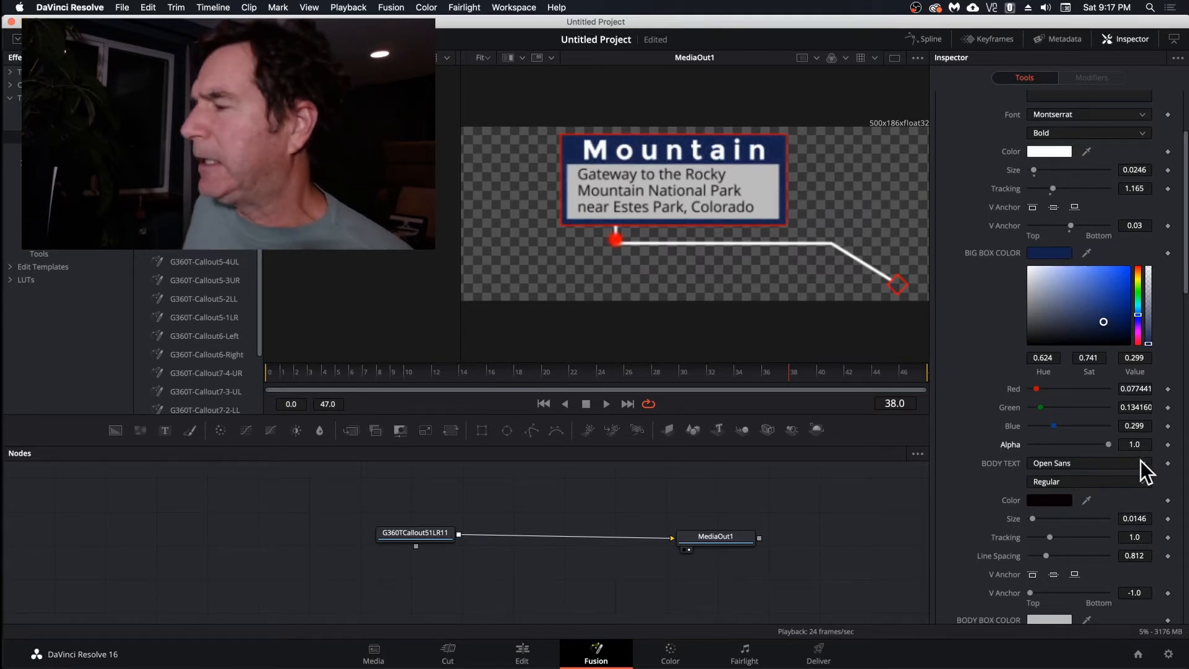
pyautogui.scroll(-5, 955, 440)
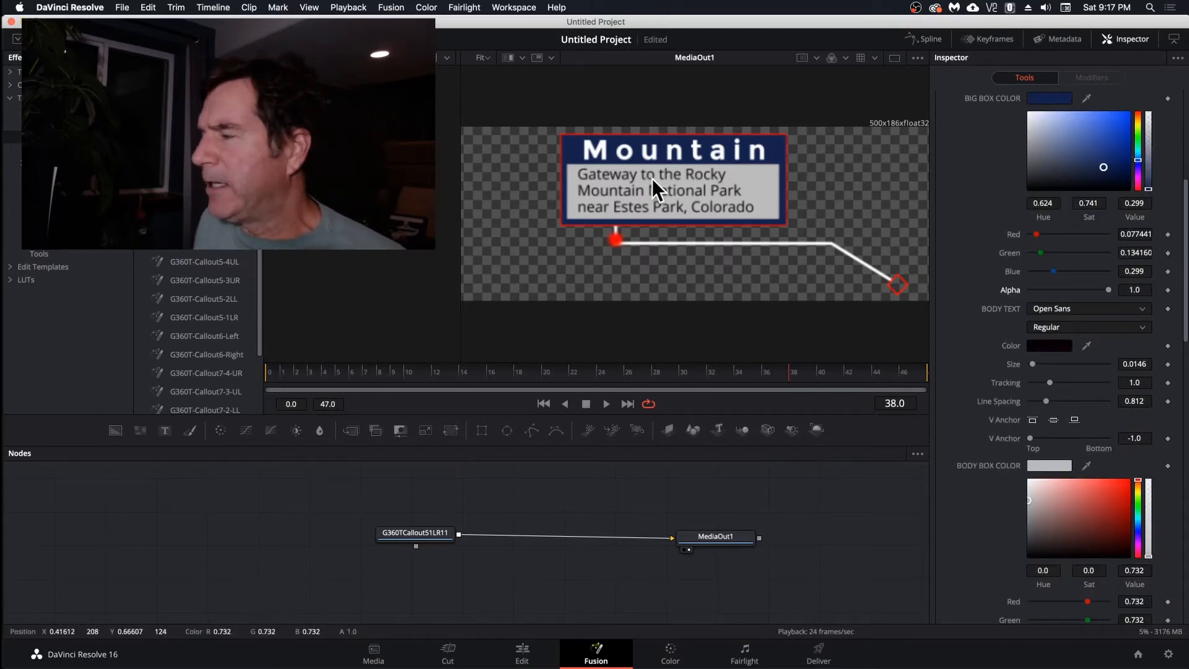
# Change the callout's body text font to Montserrat Light and set its size to 0.0139.
pyautogui.click(1036, 313)
pyautogui.click(1061, 341)
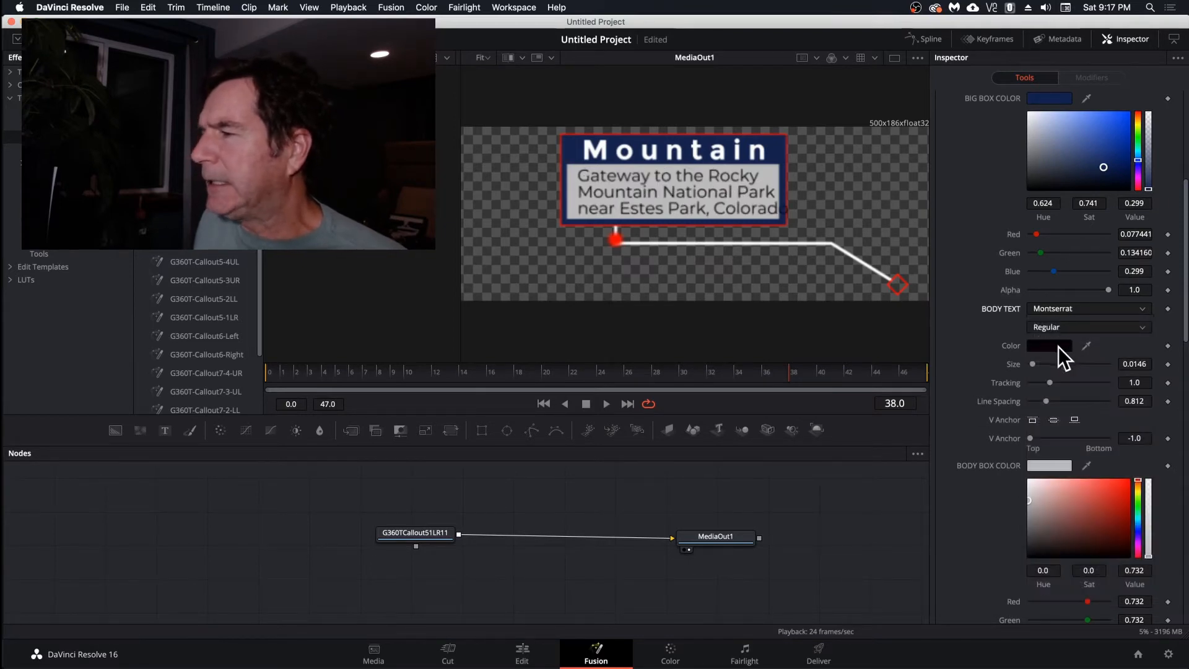
pyautogui.click(1053, 327)
pyautogui.click(1055, 467)
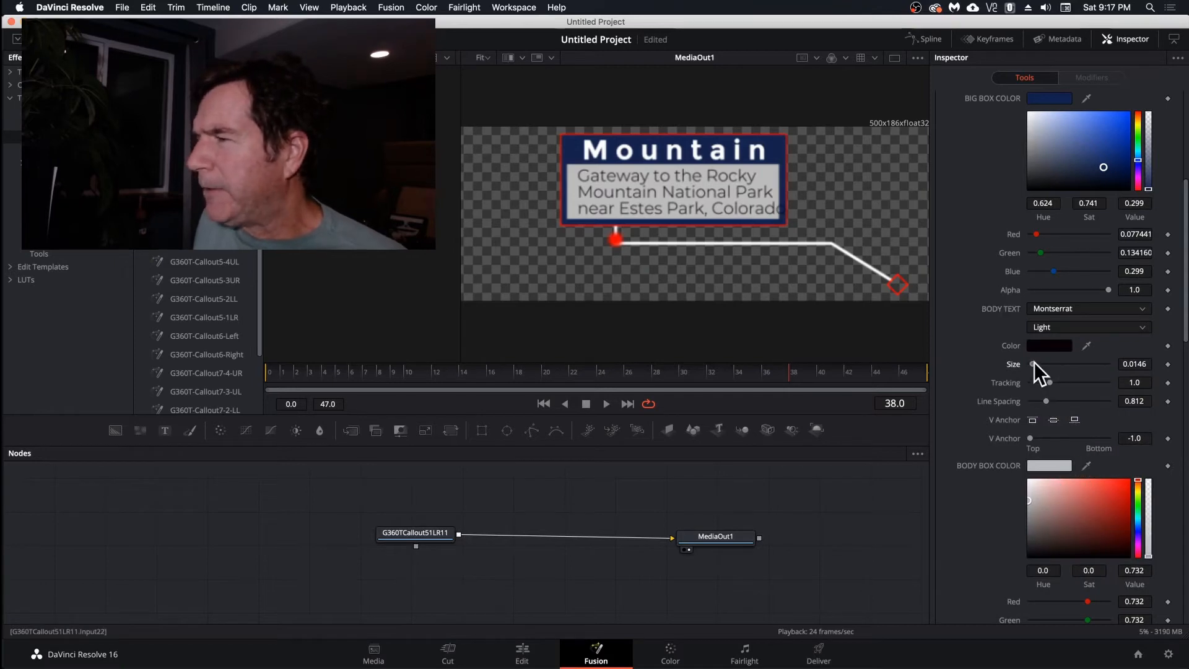
pyautogui.moveTo(1034, 362); pyautogui.dragTo(1032, 362)
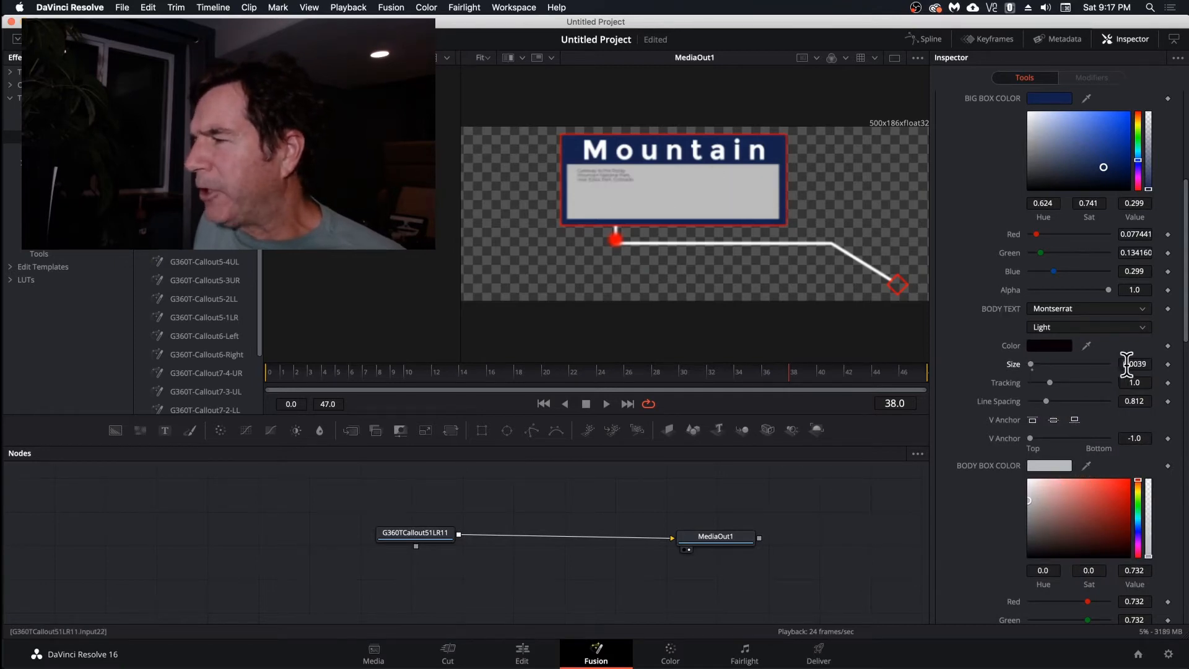
pyautogui.moveTo(1126, 364)
pyautogui.mouseDown()
pyautogui.moveTo(1166, 364)
pyautogui.moveTo(1120, 364)
pyautogui.mouseUp()
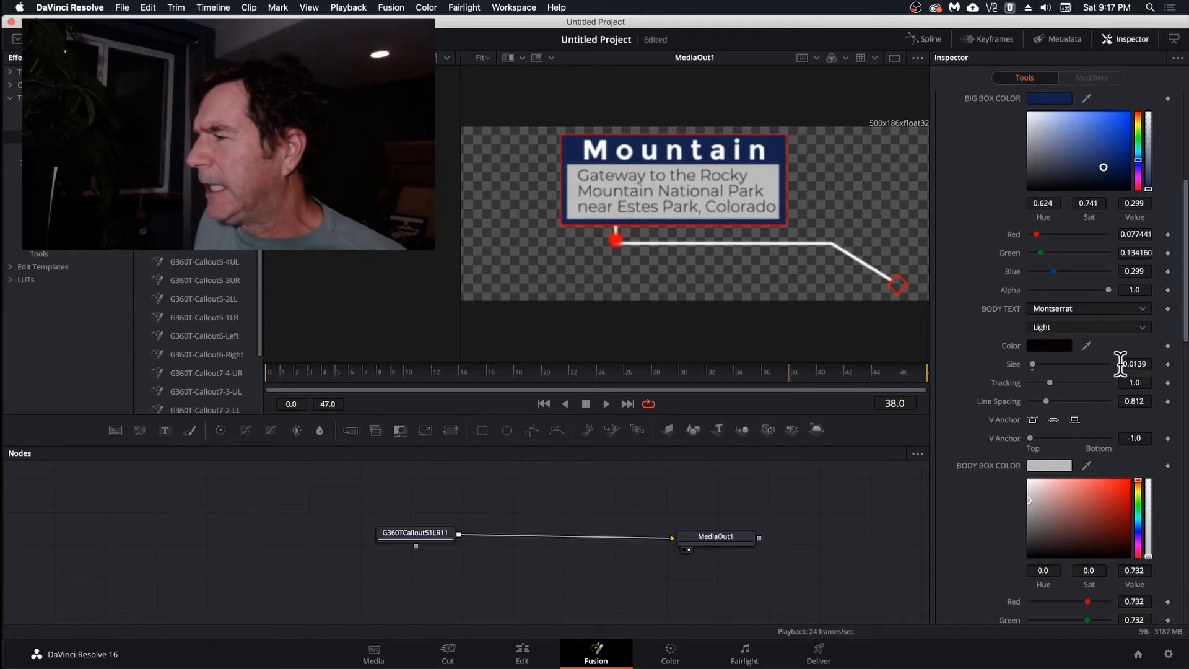
# Make the body text Bold with size 0.0129, tracking 0.996 and line spacing 0.944.
pyautogui.click(1058, 328)
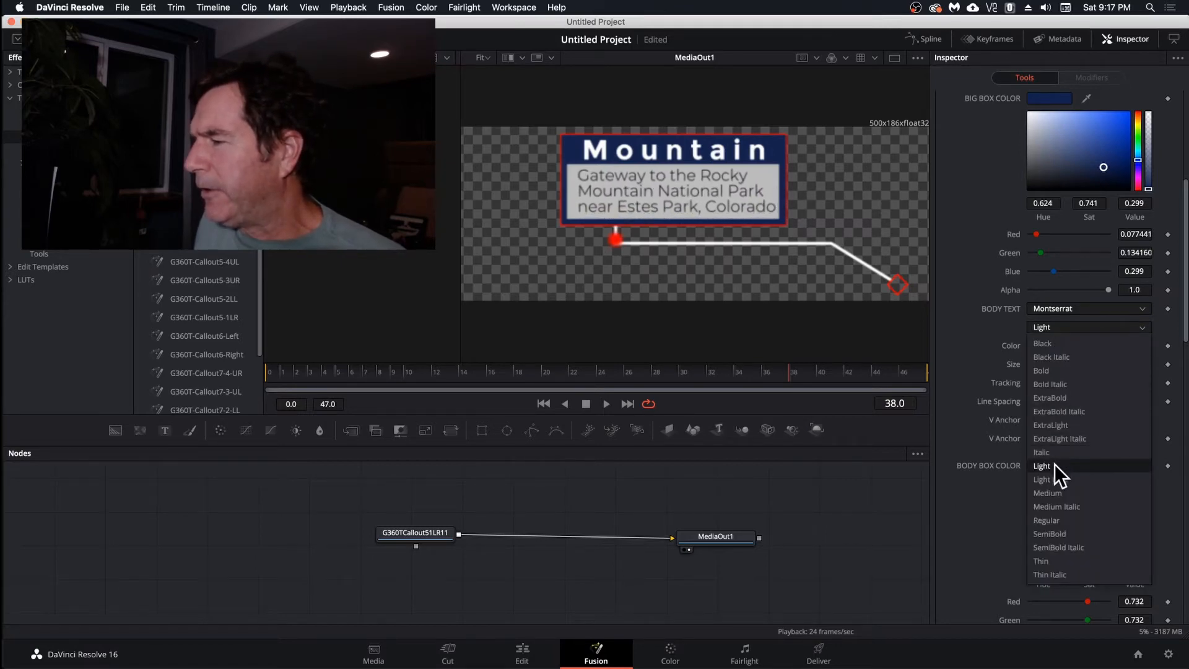
pyautogui.click(1054, 372)
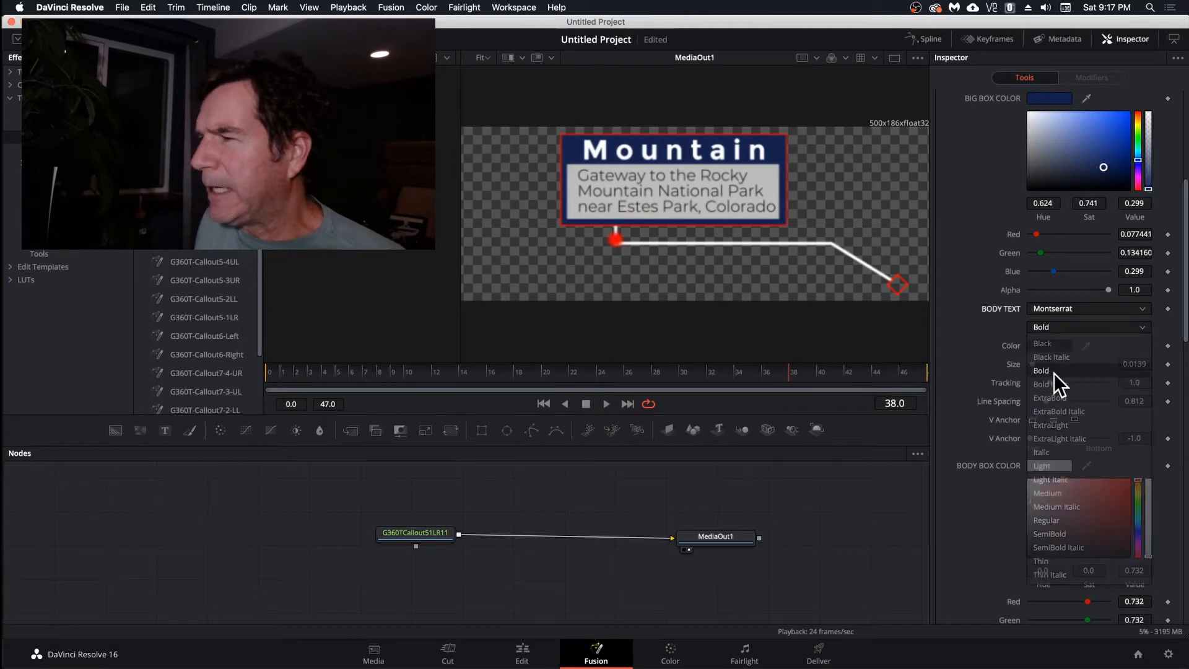
pyautogui.moveTo(1141, 364)
pyautogui.mouseDown()
pyautogui.moveTo(1122, 364)
pyautogui.moveTo(1152, 401)
pyautogui.moveTo(1121, 401)
pyautogui.moveTo(1132, 384)
pyautogui.mouseUp()
# Change the body box color to orange with hue 0.096, saturation 0.807 and value 1.0, and the body text color to white.
pyautogui.scroll(-5, 972, 383)
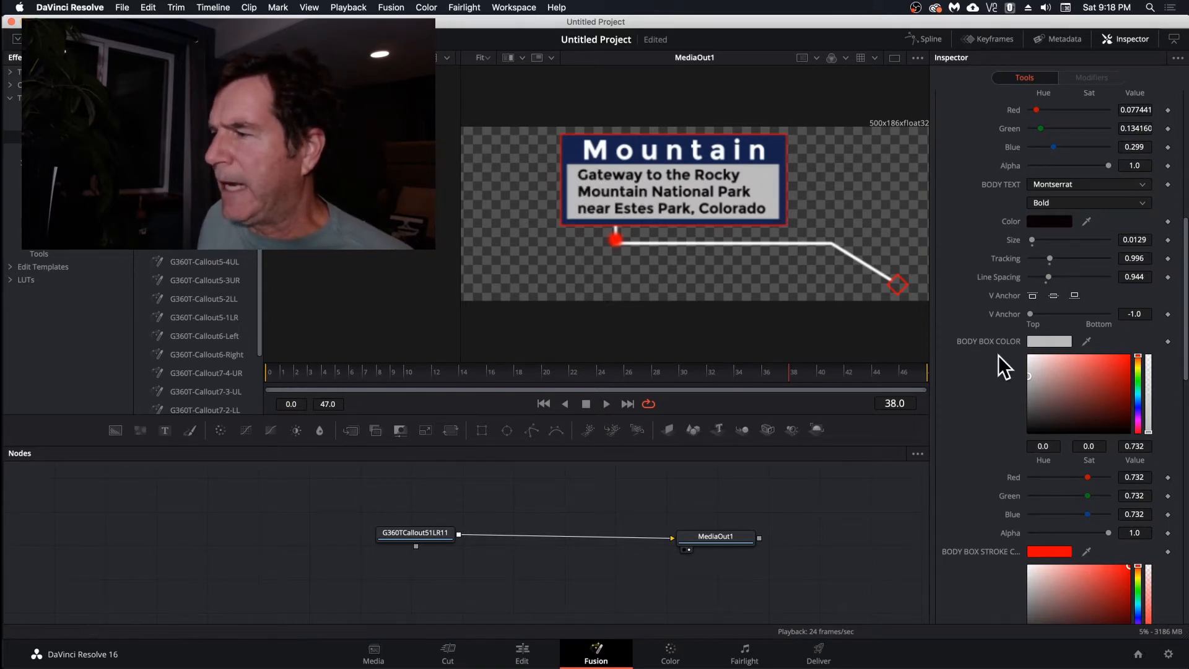
pyautogui.moveTo(1076, 392); pyautogui.dragTo(1138, 362)
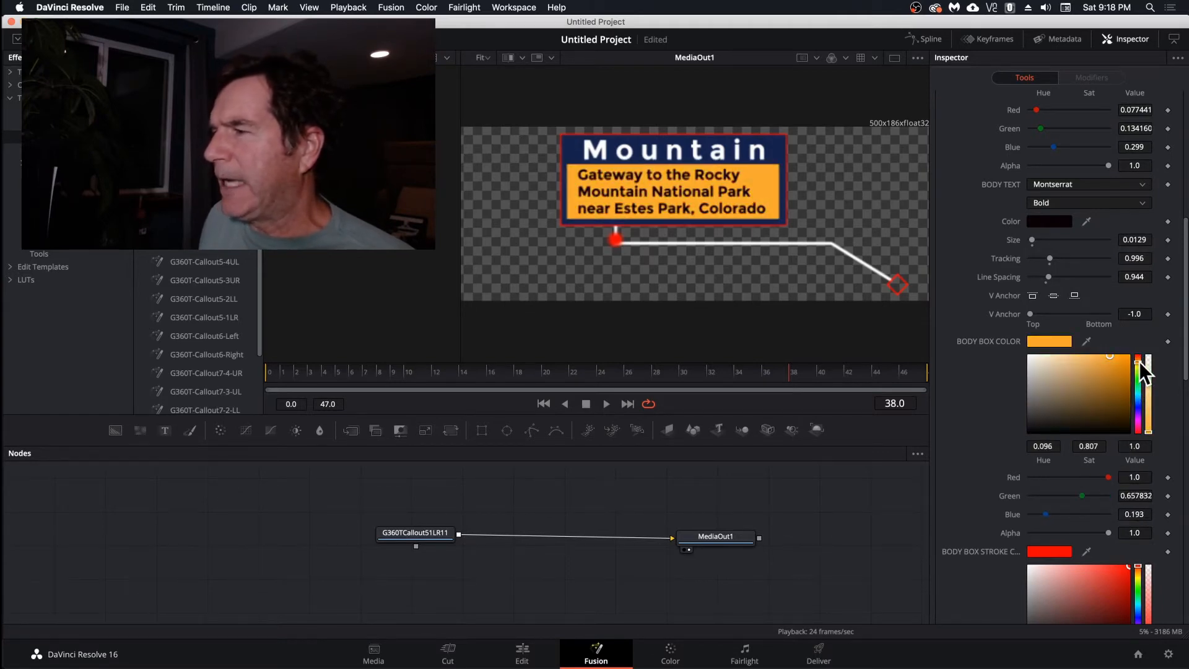
pyautogui.click(1043, 221)
pyautogui.moveTo(561, 409); pyautogui.dragTo(553, 374)
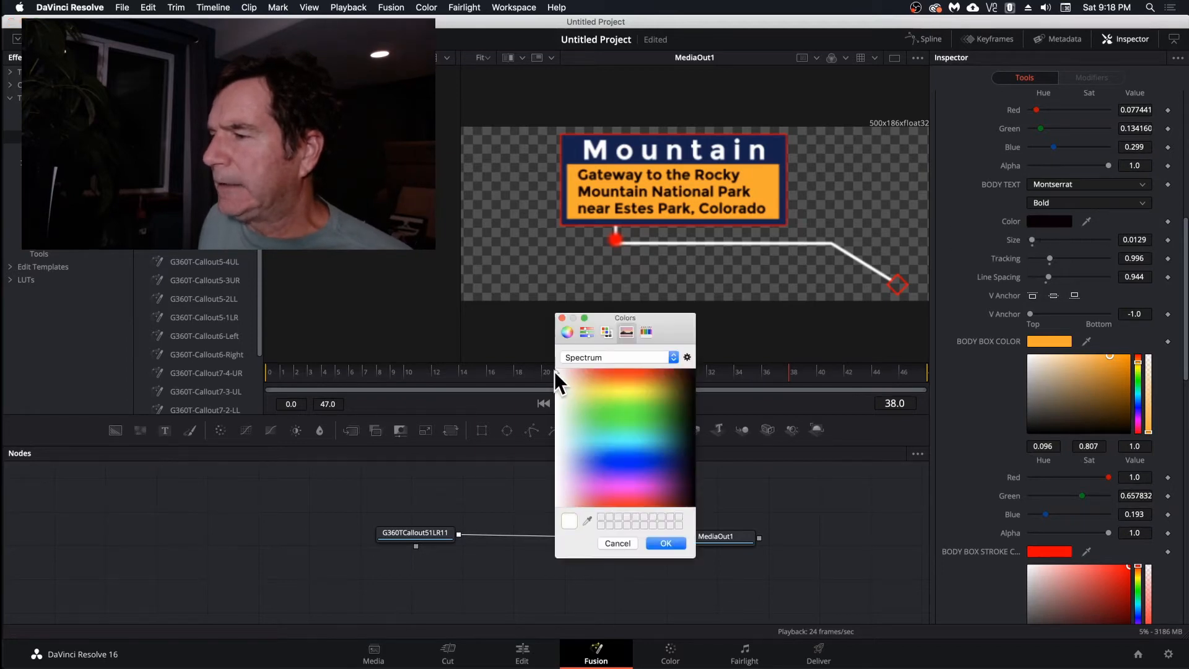
pyautogui.click(660, 542)
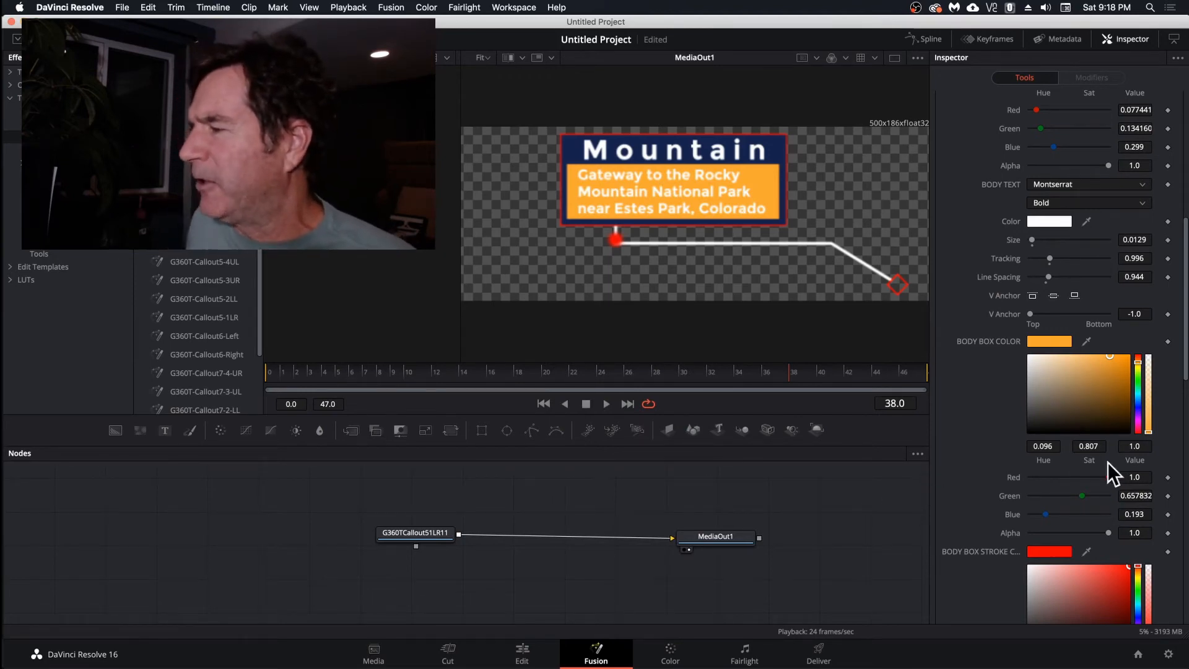
# Change the body box stroke color to cyan with hue 0.488.
pyautogui.scroll(-2, 984, 447)
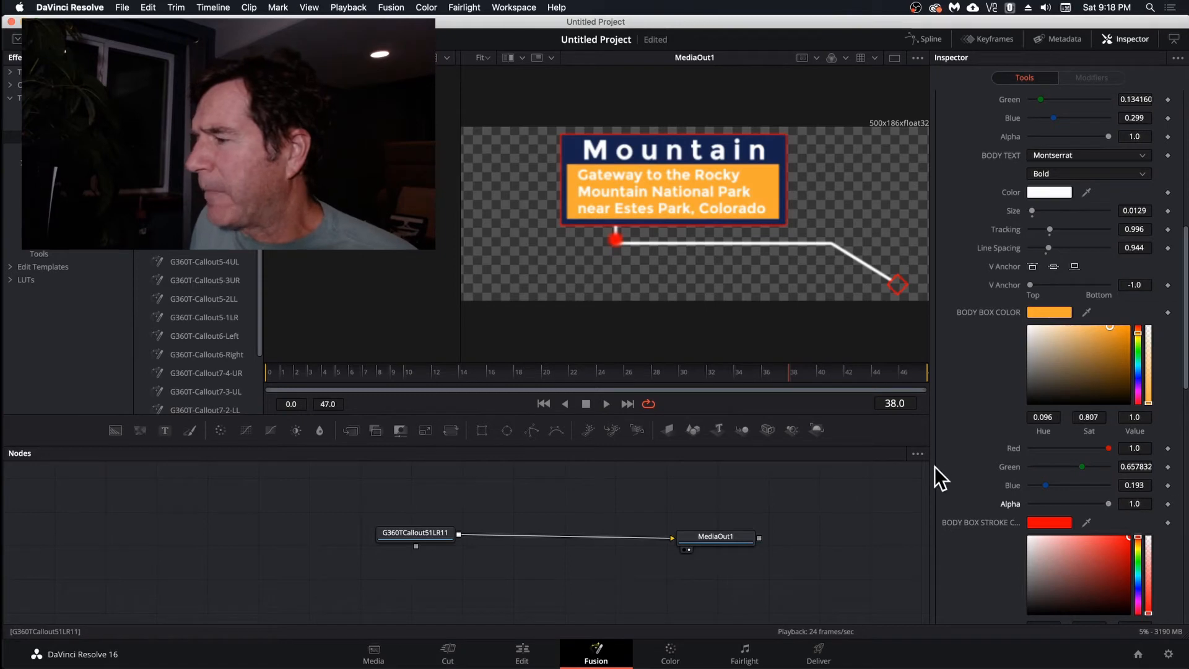
pyautogui.scroll(-5, 983, 409)
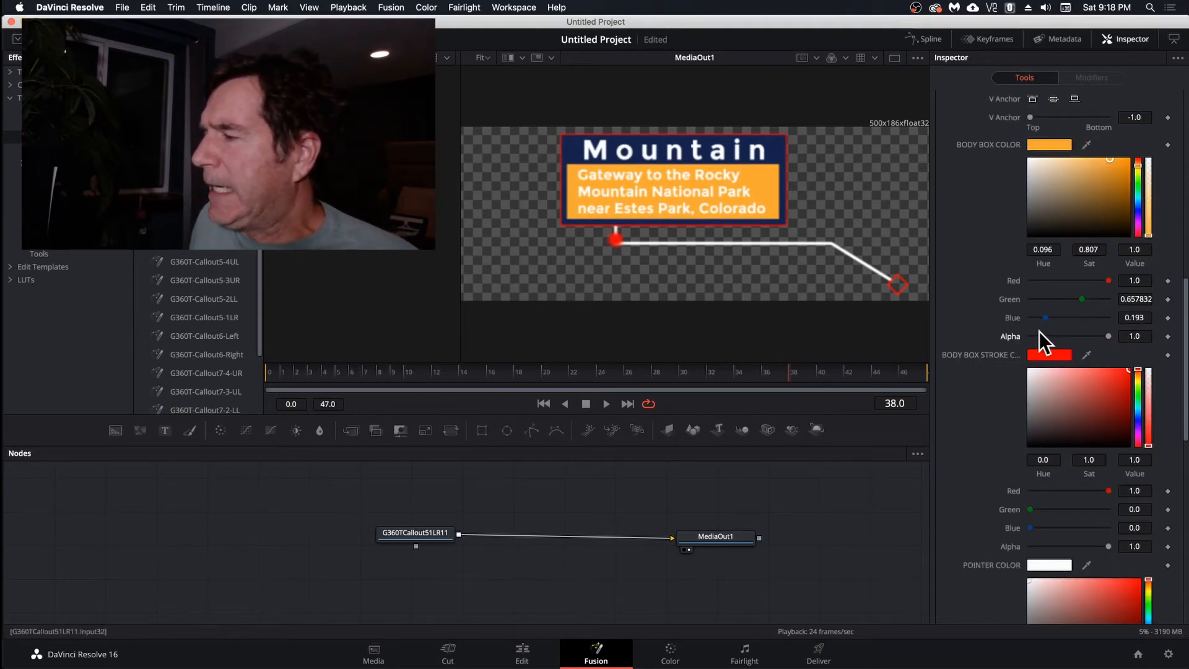
pyautogui.moveTo(1139, 407)
pyautogui.mouseDown()
pyautogui.moveTo(1140, 434)
pyautogui.moveTo(1134, 384)
pyautogui.moveTo(1135, 404)
pyautogui.mouseUp()
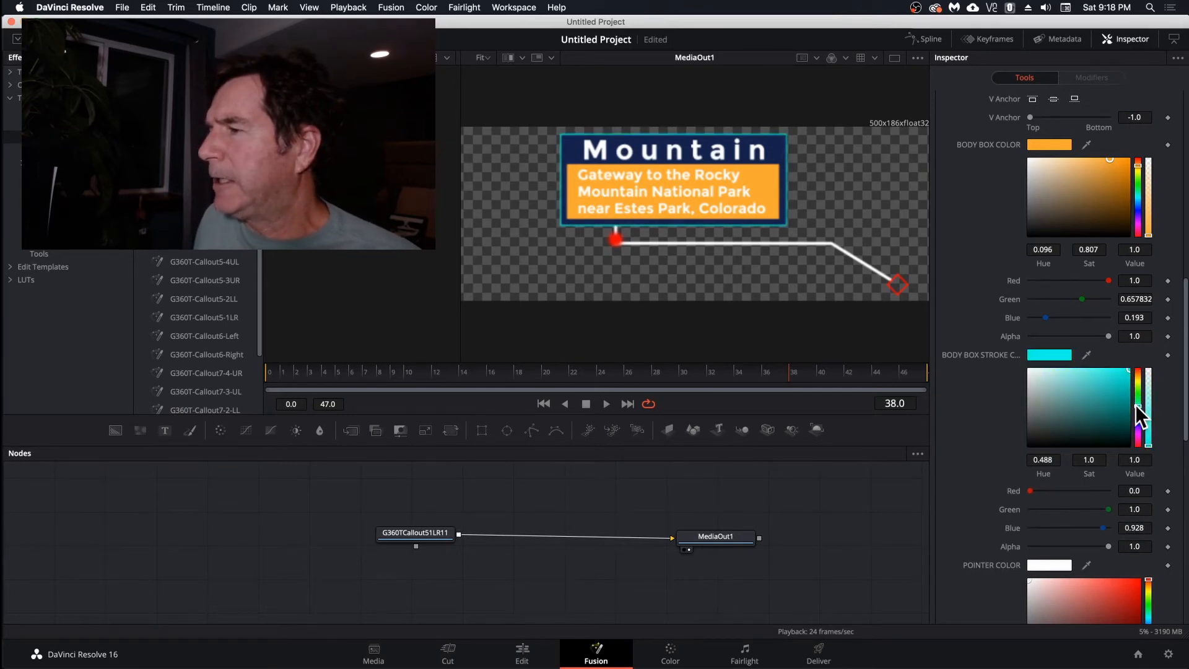
# Change the pointer color to a yellow-green with hue 0.224, saturation 0.607 and value 0.906.
pyautogui.scroll(-4, 1080, 381)
pyautogui.scroll(-4, 957, 351)
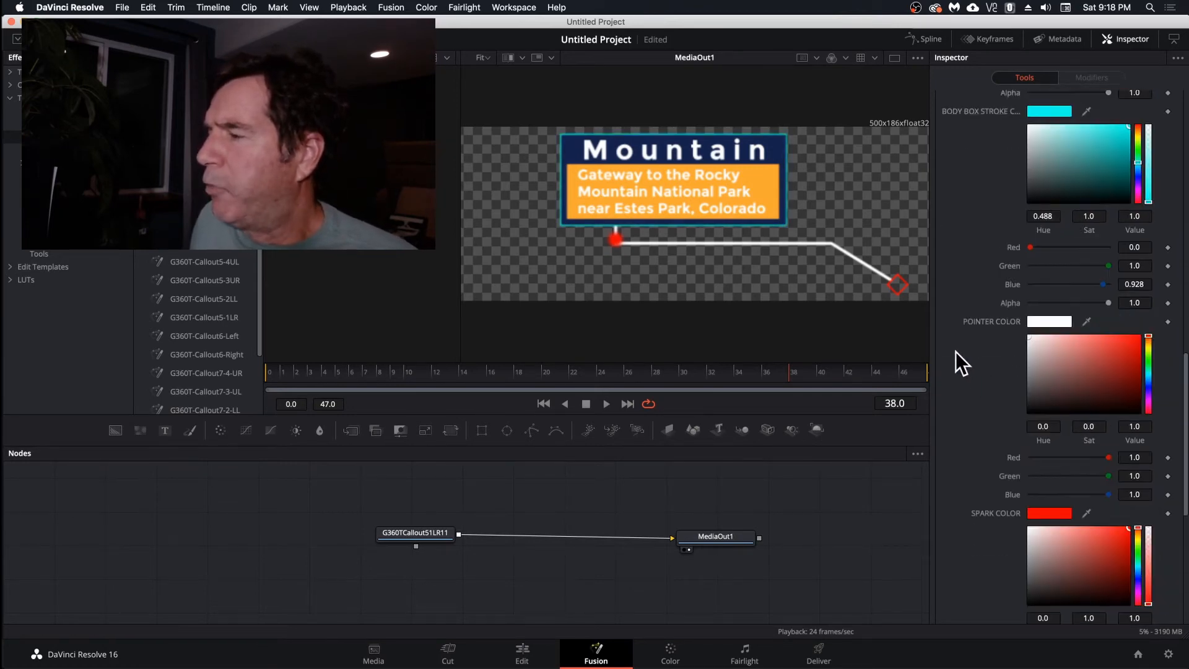
pyautogui.moveTo(1068, 363); pyautogui.dragTo(1094, 341)
pyautogui.click(1150, 350)
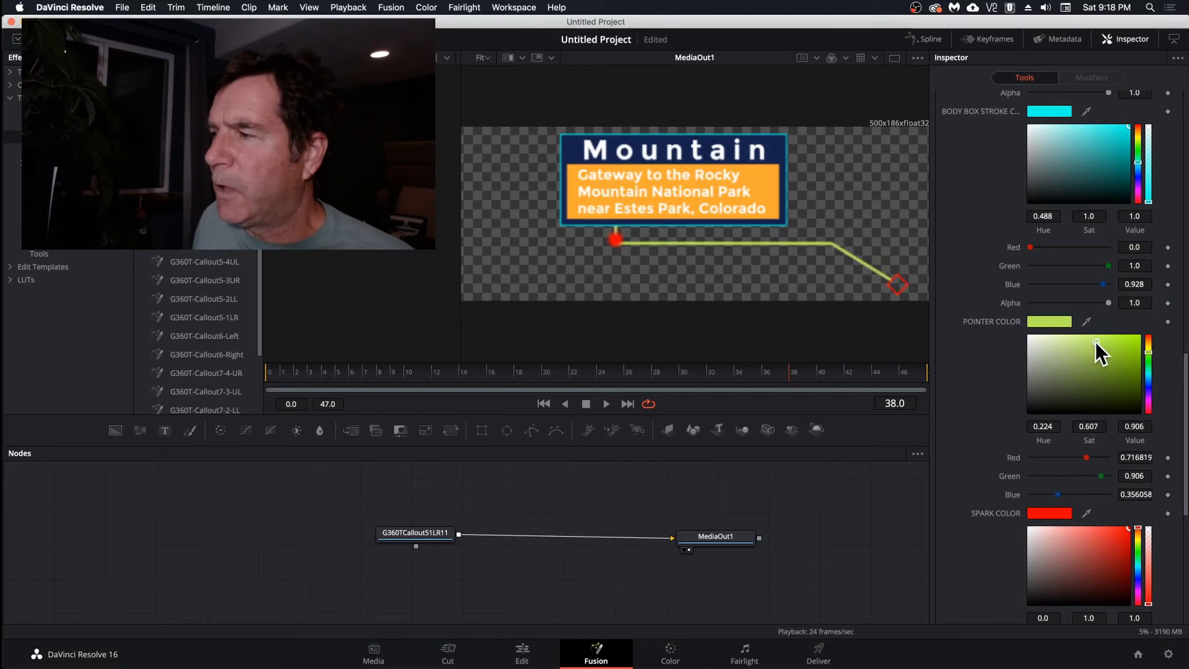
# Go to frame 30, where the spark is on the pointer line, and change the spark color to yellow with hue 0.144.
pyautogui.scroll(-6, 971, 374)
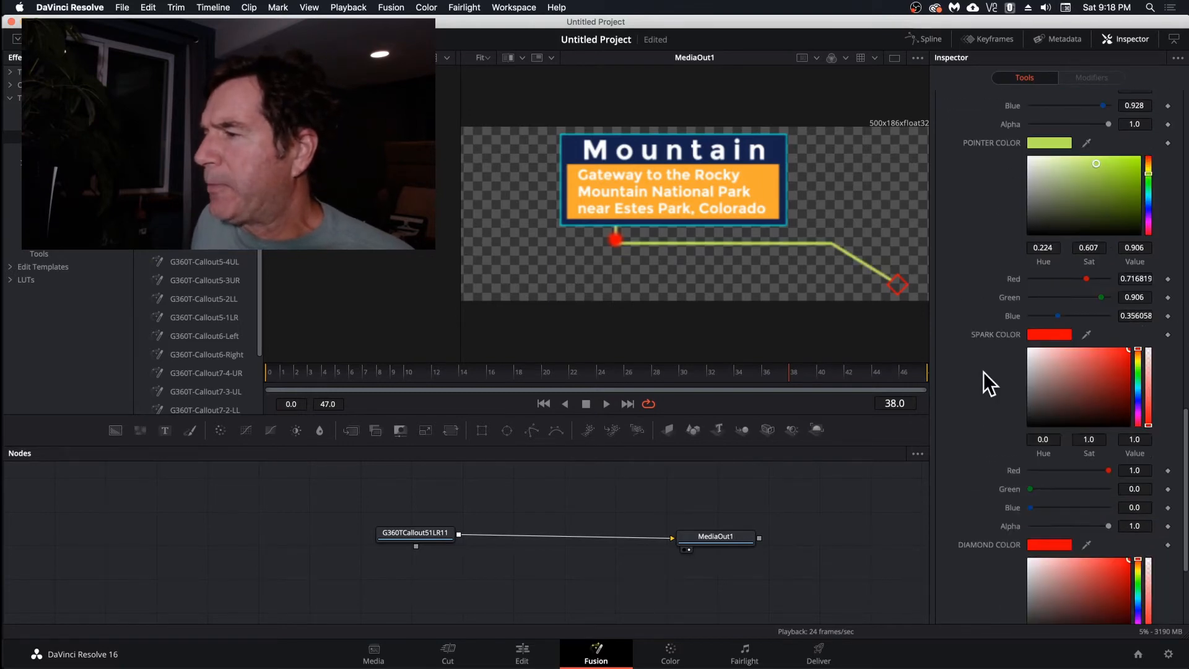
pyautogui.moveTo(618, 374); pyautogui.dragTo(678, 377)
pyautogui.scroll(-1, 971, 390)
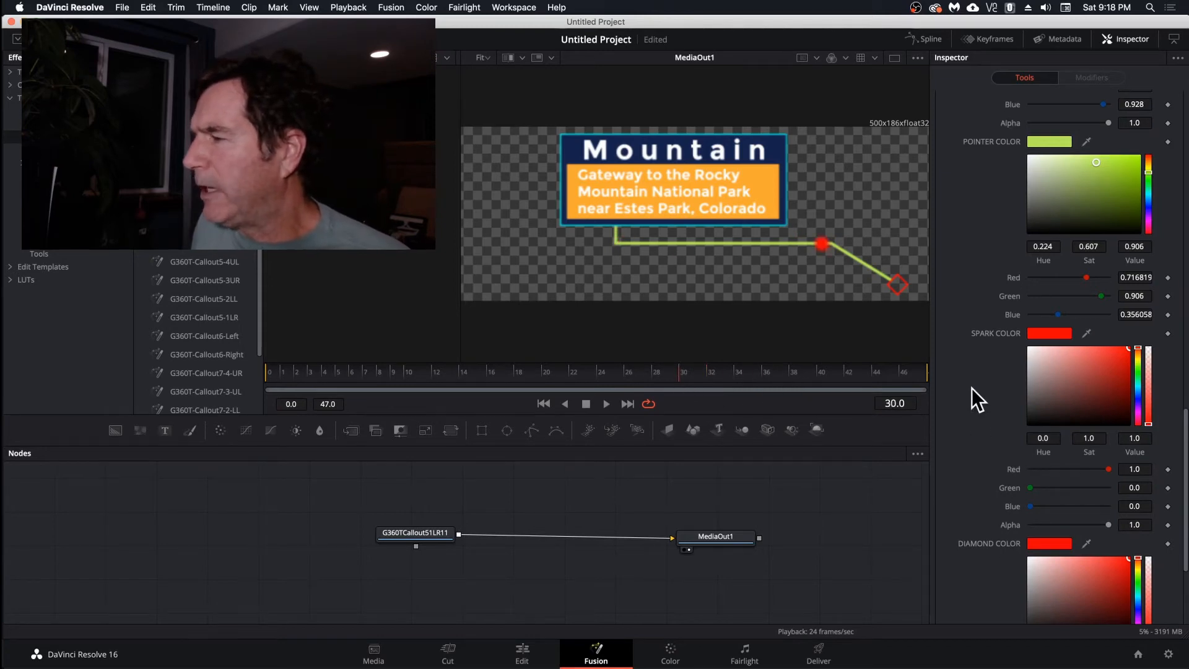
pyautogui.scroll(-2, 972, 398)
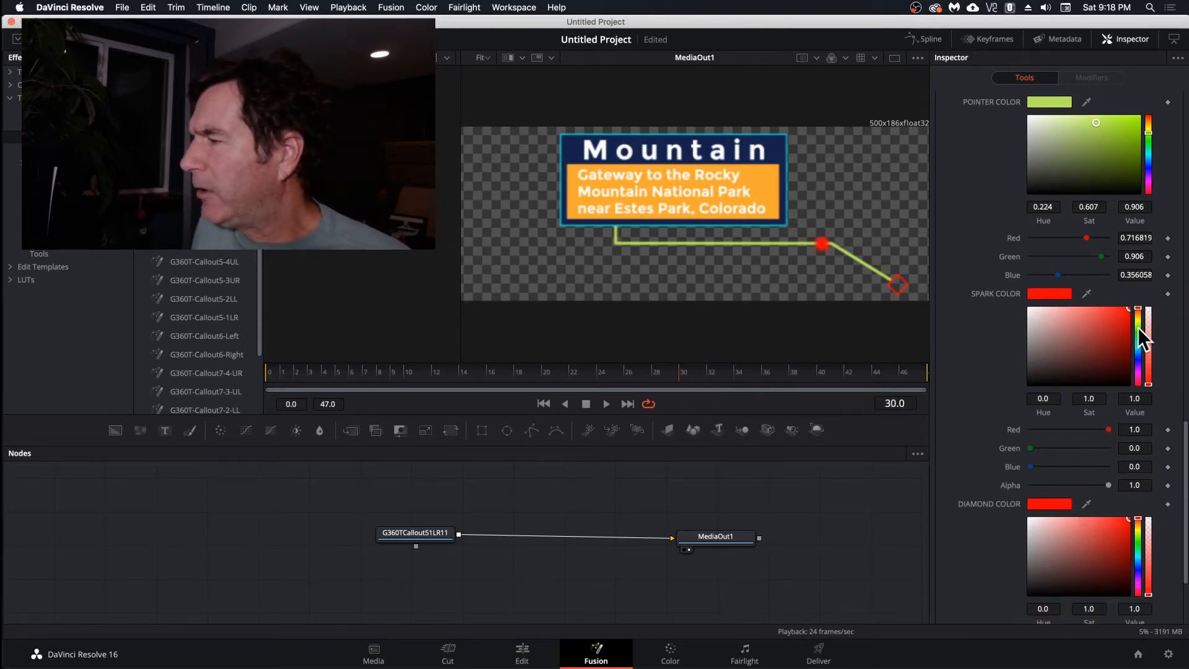
pyautogui.moveTo(1138, 327); pyautogui.dragTo(1140, 317)
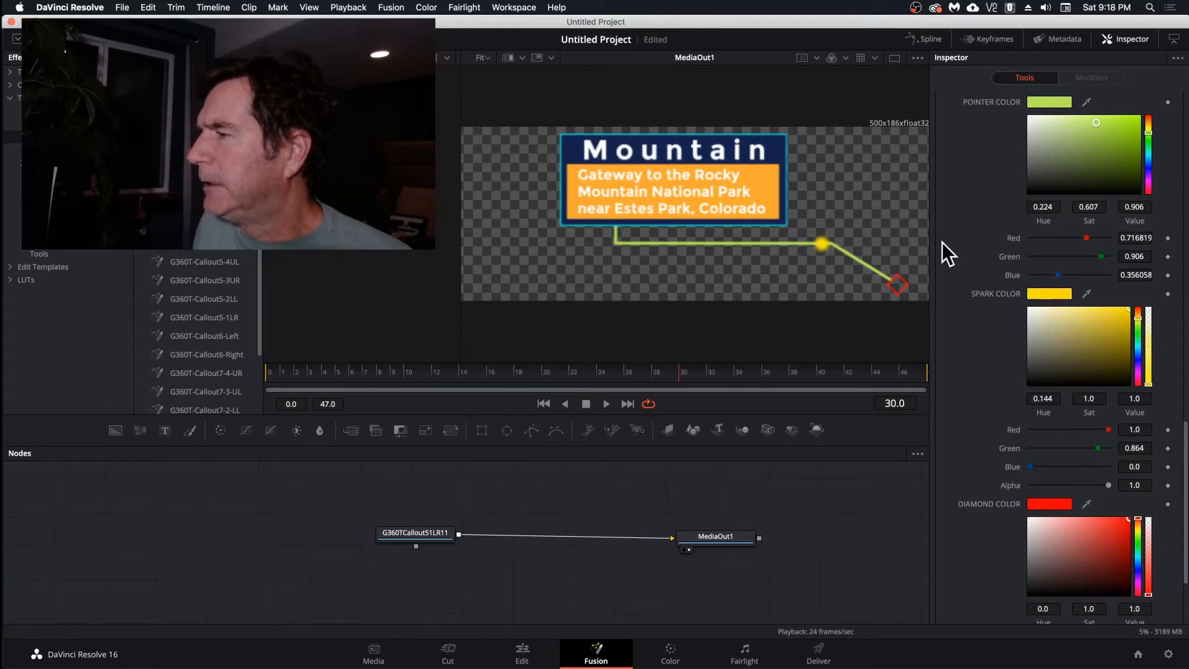
# Change the pointer color to off-white with saturation 0.049 and value 0.913, and the diamond color to white.
pyautogui.scroll(1, 980, 185)
pyautogui.moveTo(1066, 130); pyautogui.dragTo(1033, 122)
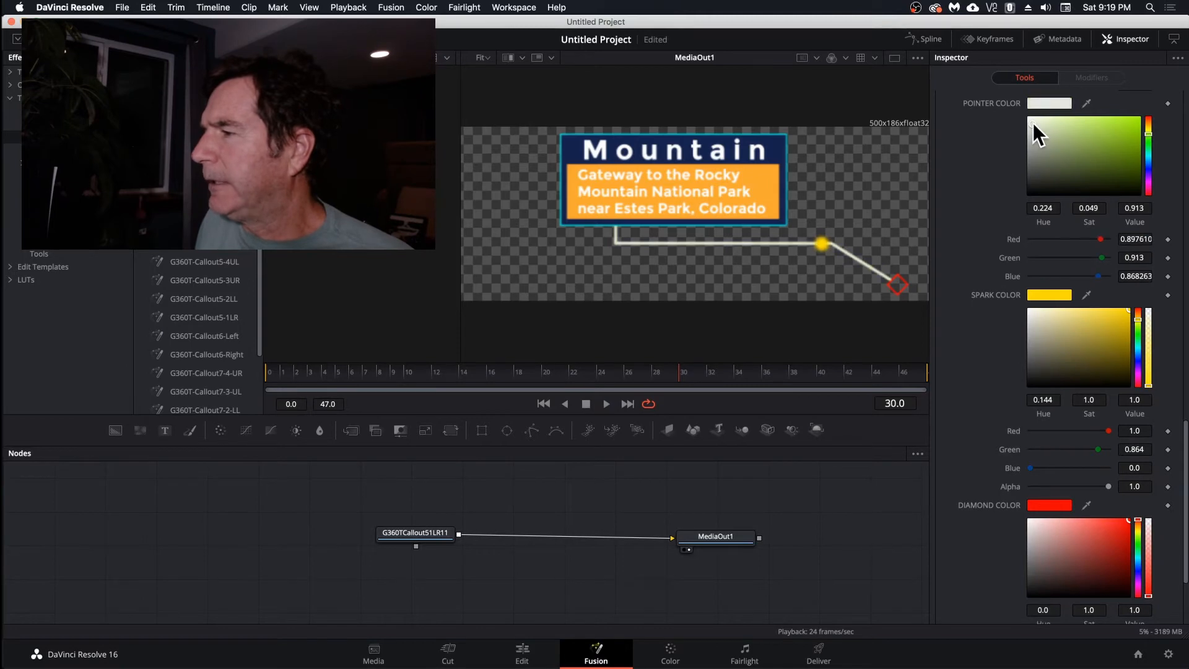
pyautogui.scroll(-3, 954, 444)
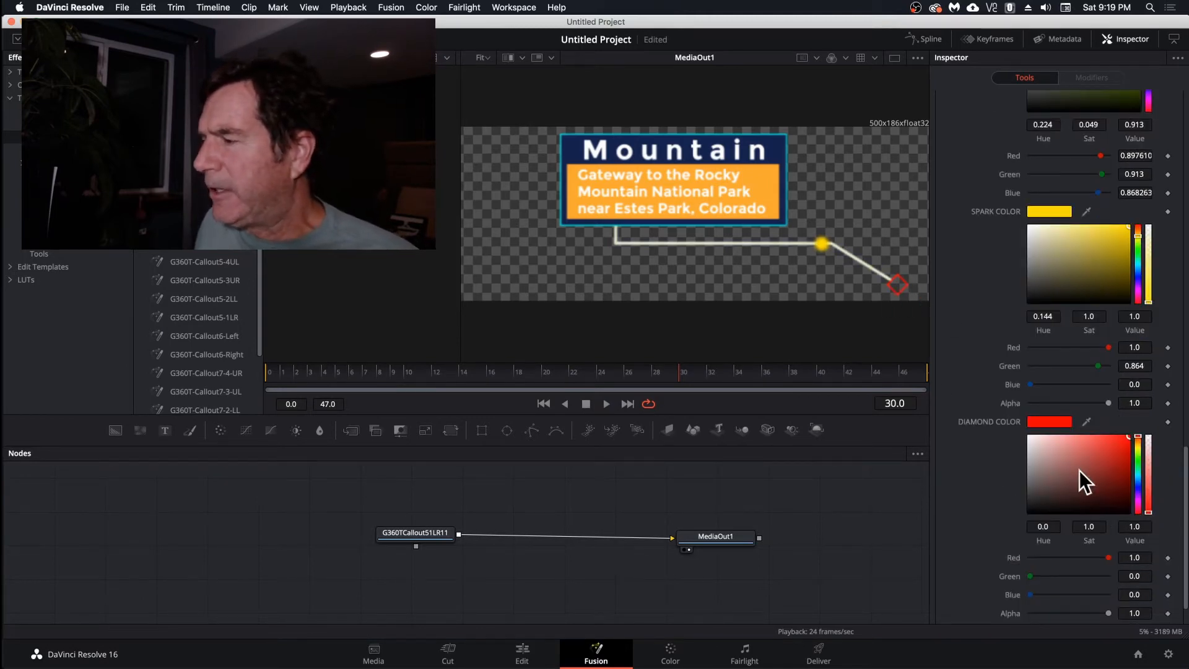
pyautogui.moveTo(1116, 489); pyautogui.dragTo(1016, 428)
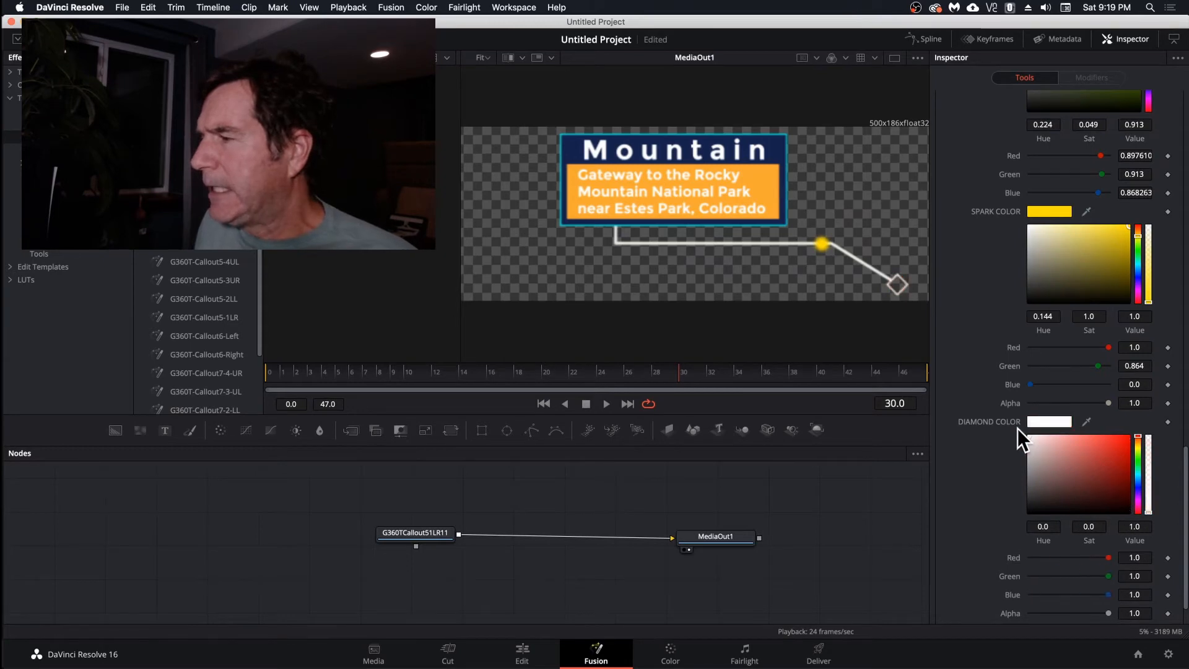
# Play the callout animation from the first frame to review the new colors.
pyautogui.scroll(-2, 970, 461)
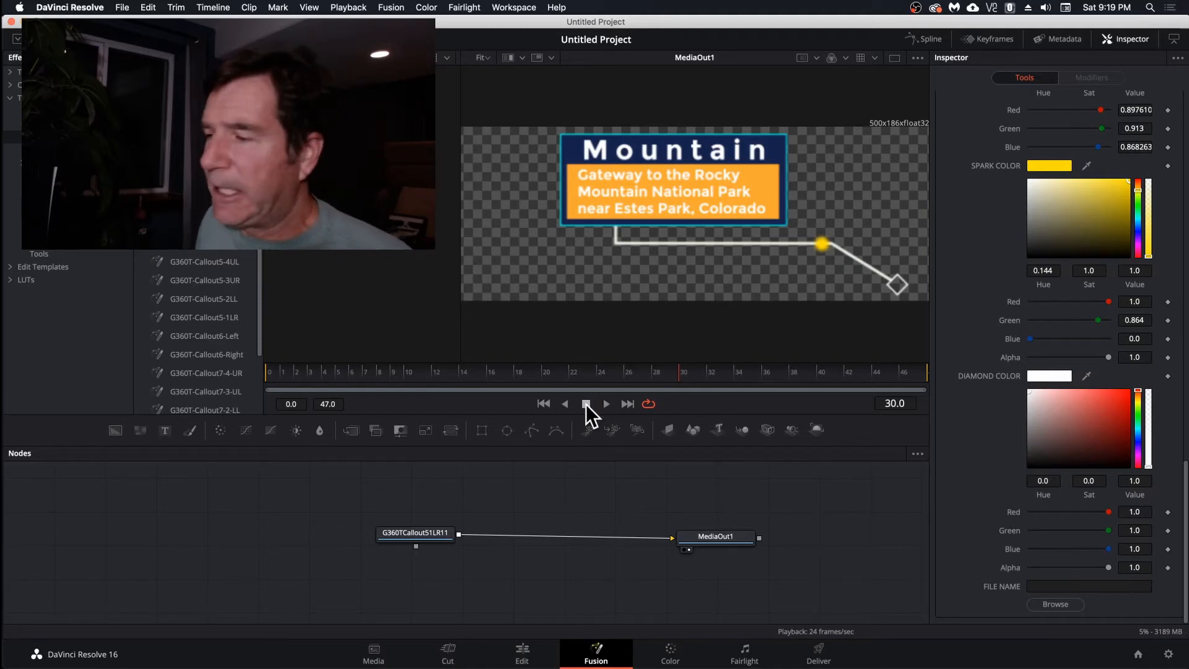
pyautogui.click(543, 401)
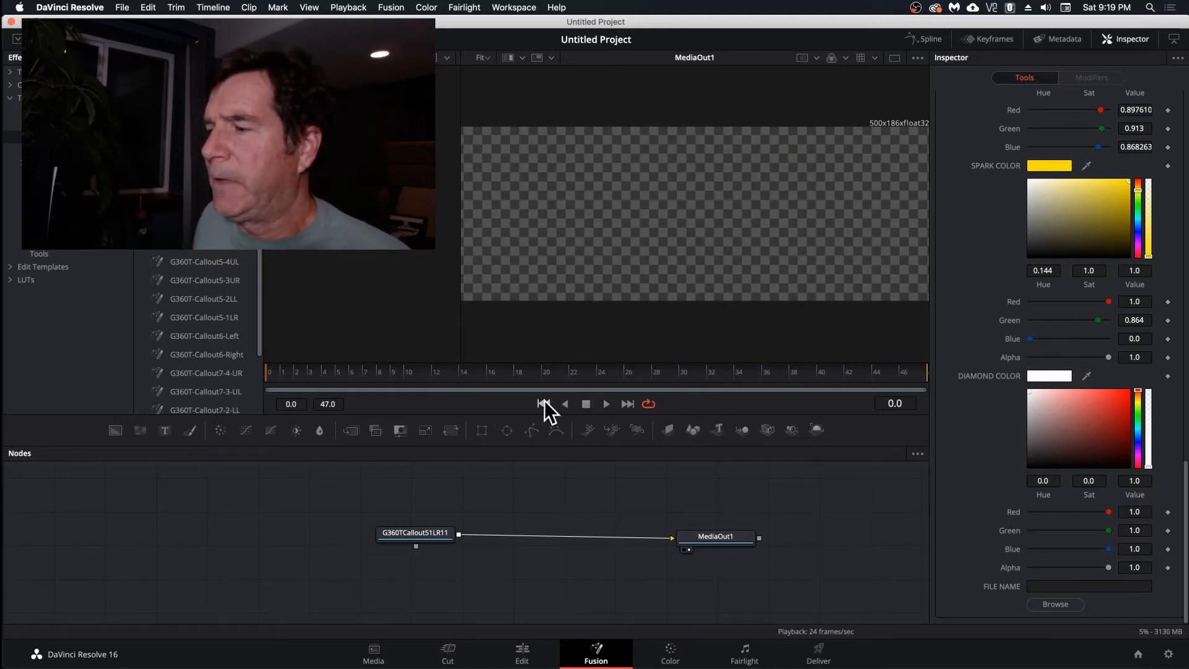
pyautogui.click(604, 403)
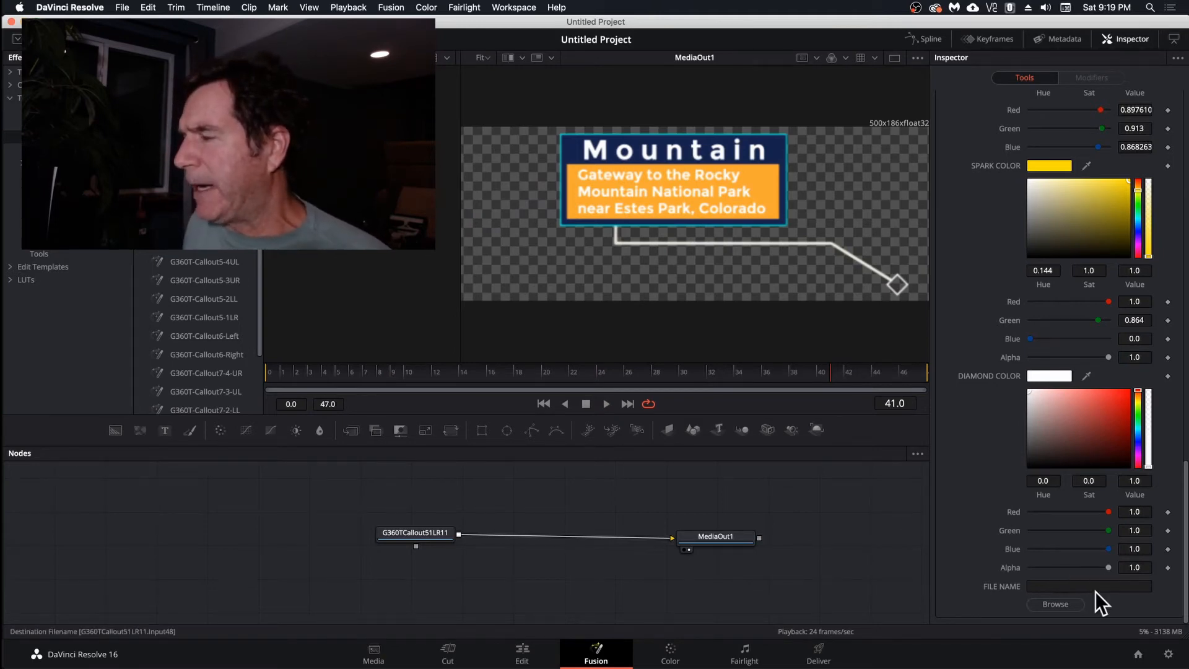
# Enter mountain.png as the callout's export file name.
pyautogui.click(1046, 585)
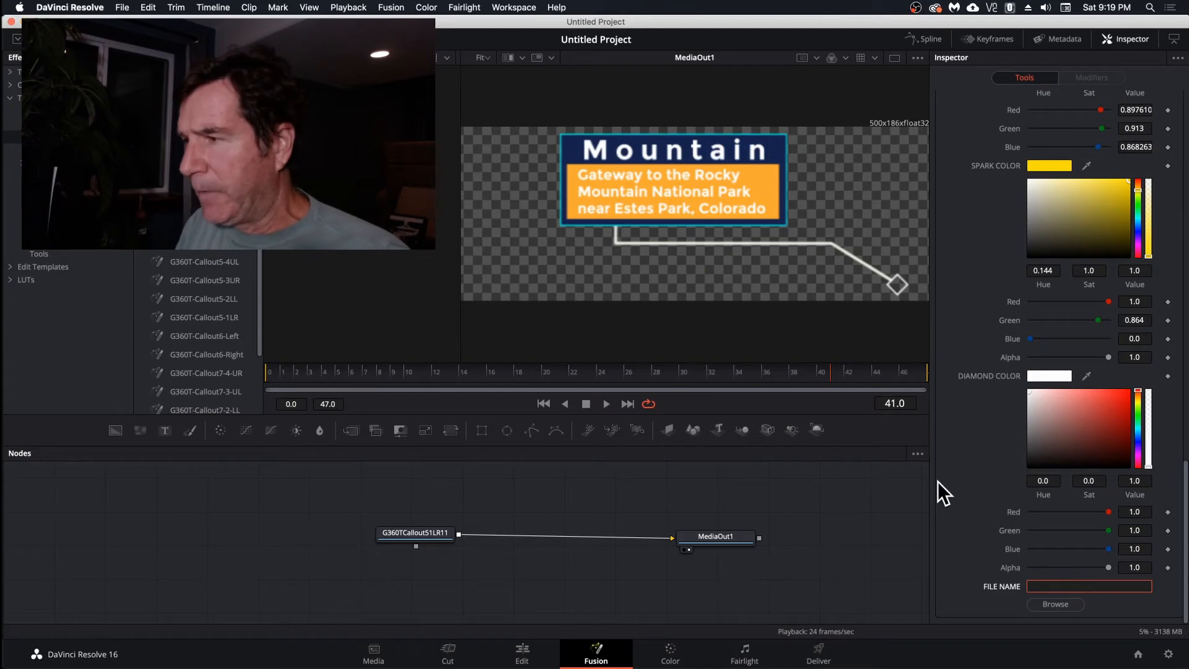
pyautogui.write('mount')
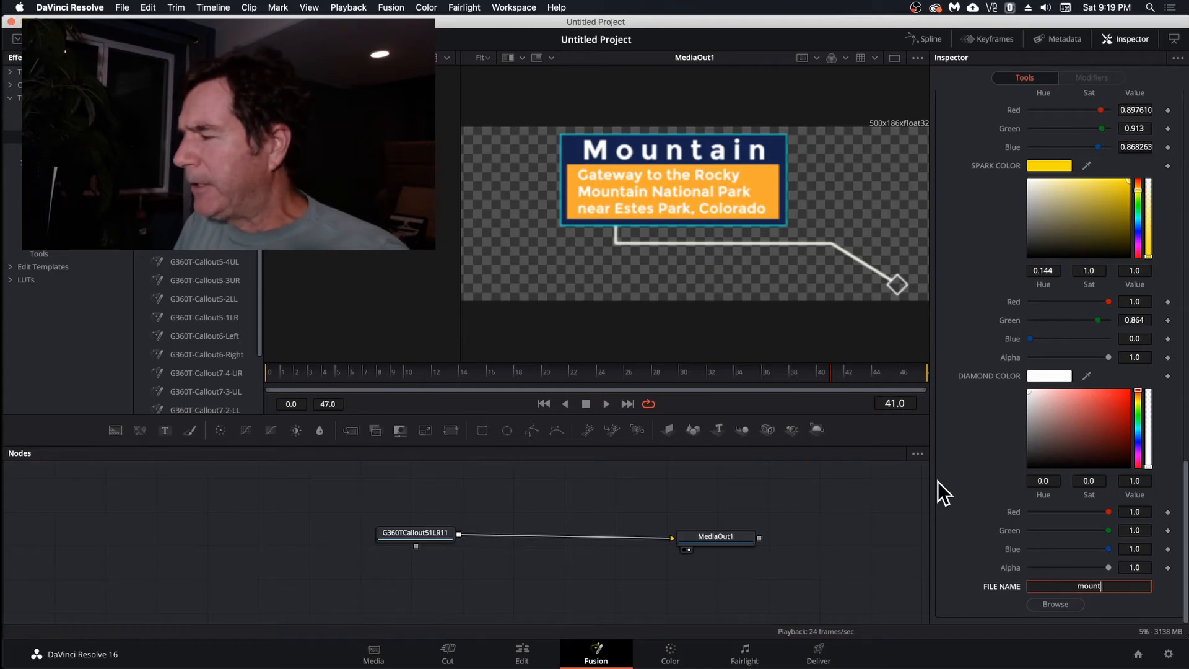
pyautogui.write('ain.')
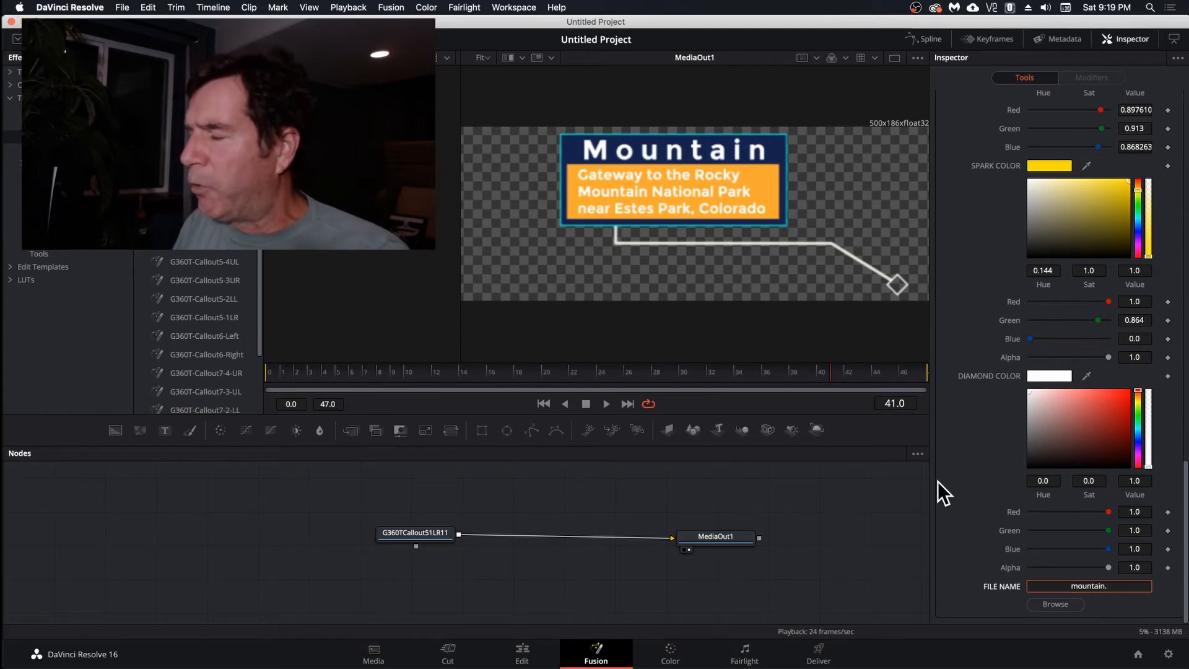
pyautogui.write('pn')
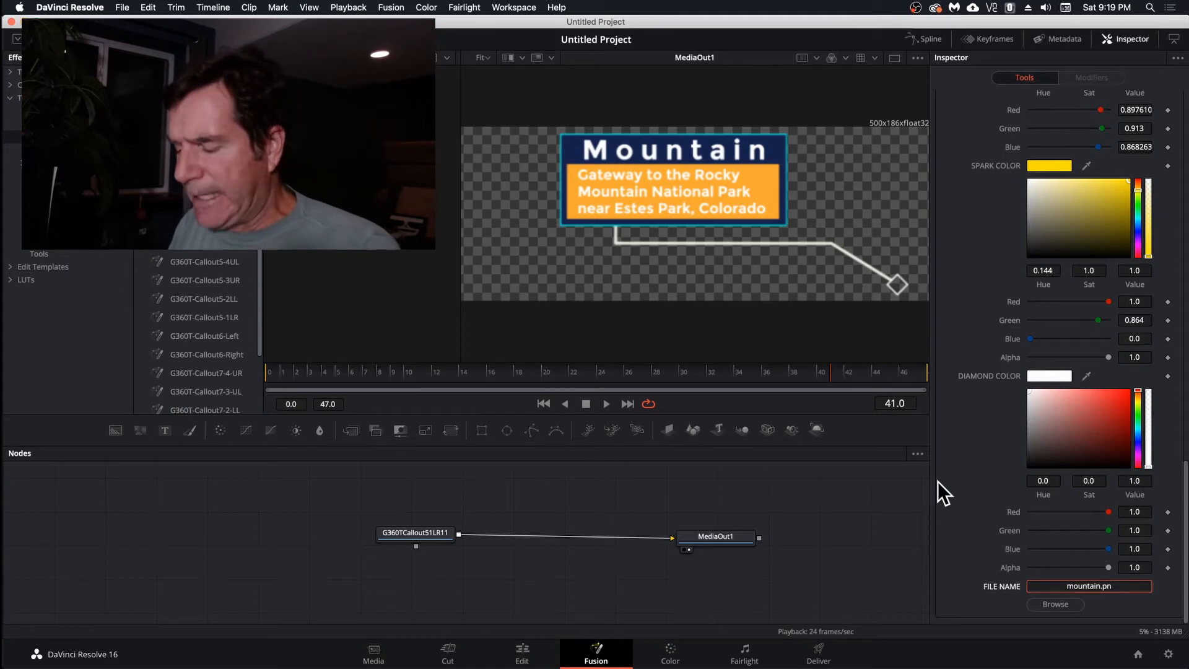
pyautogui.write('g')
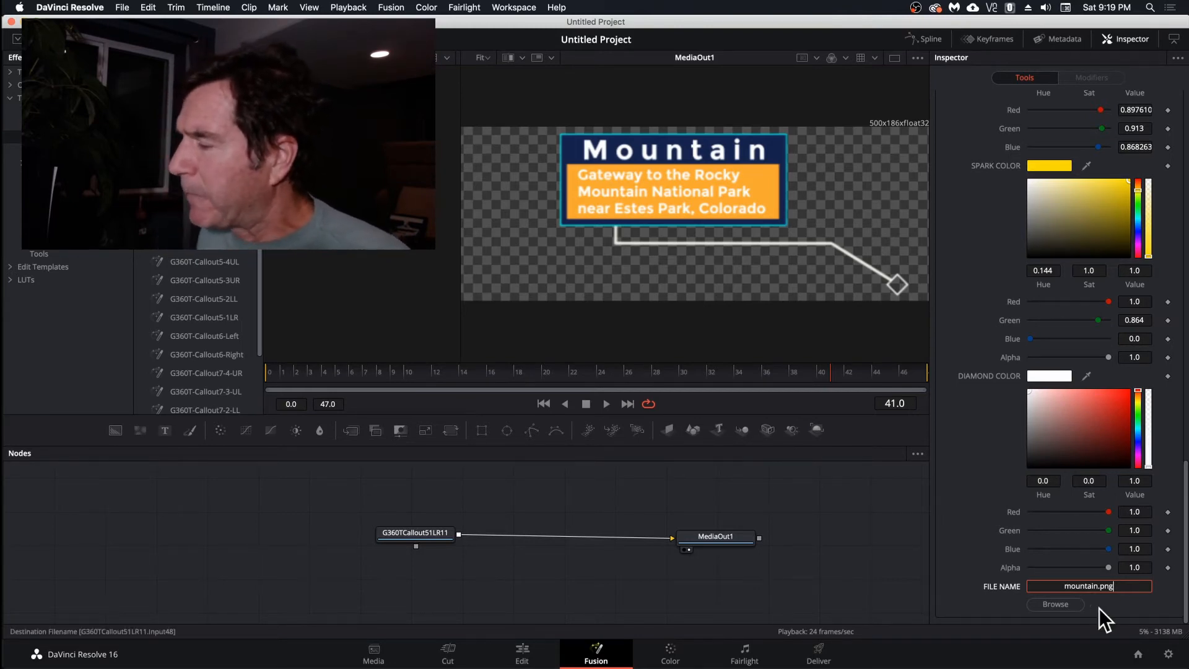
# Browse for the callout's export destination and choose the Test 1 folder inside CallOutsV1 on the Desktop.
pyautogui.click(1053, 604)
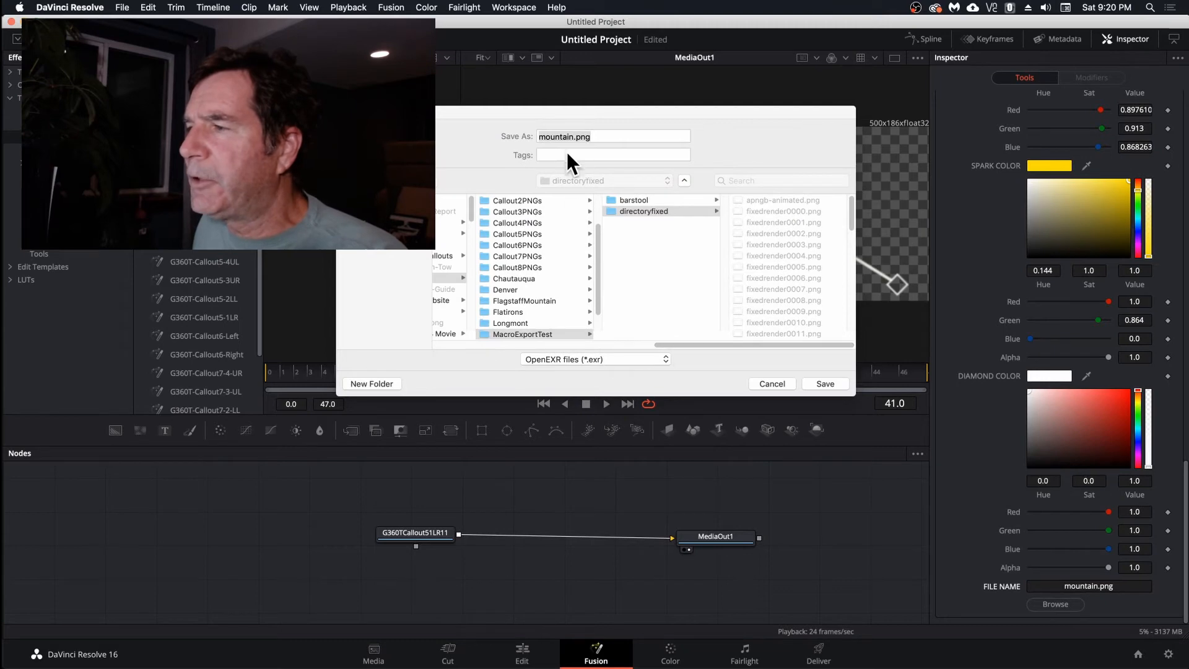
pyautogui.click(575, 179)
pyautogui.click(600, 219)
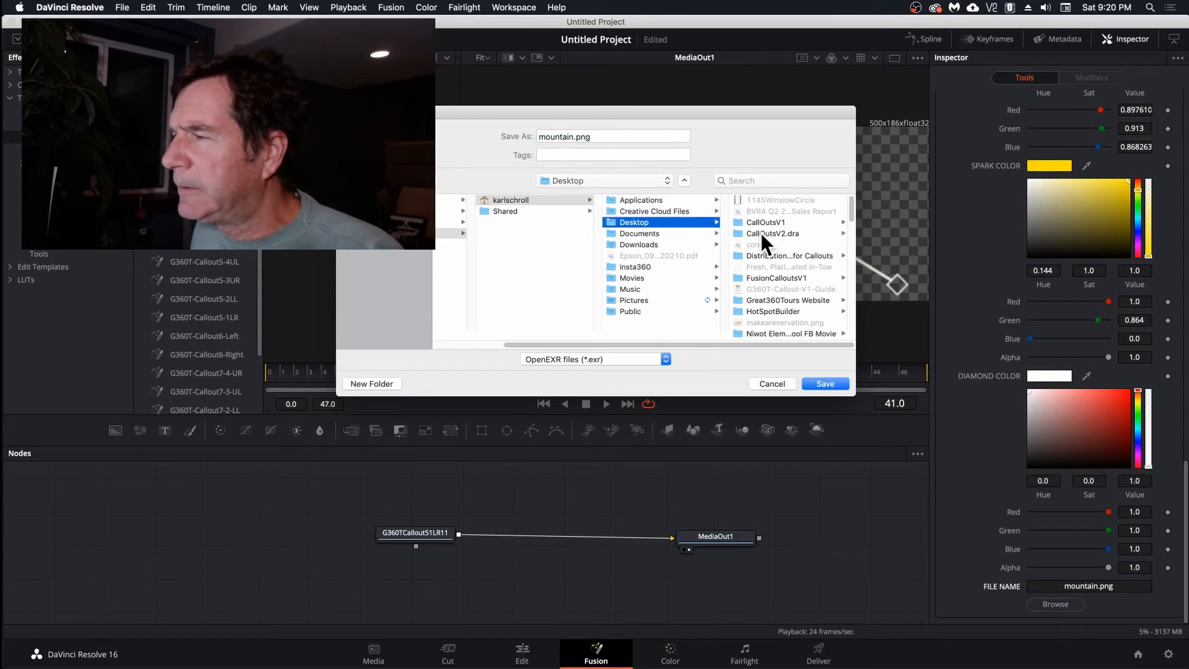
pyautogui.click(785, 222)
pyautogui.click(755, 200)
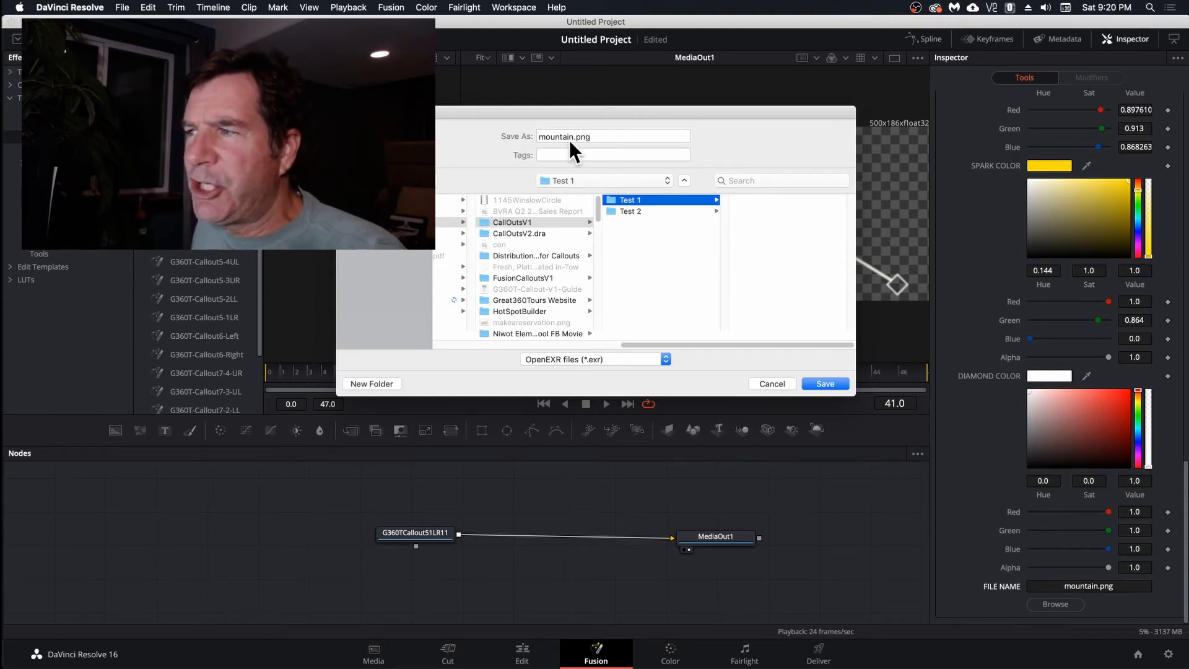
# Set the export file type to All Files (*.*) and save the destination with the name mountain.png.
pyautogui.moveTo(574, 138); pyautogui.dragTo(596, 137)
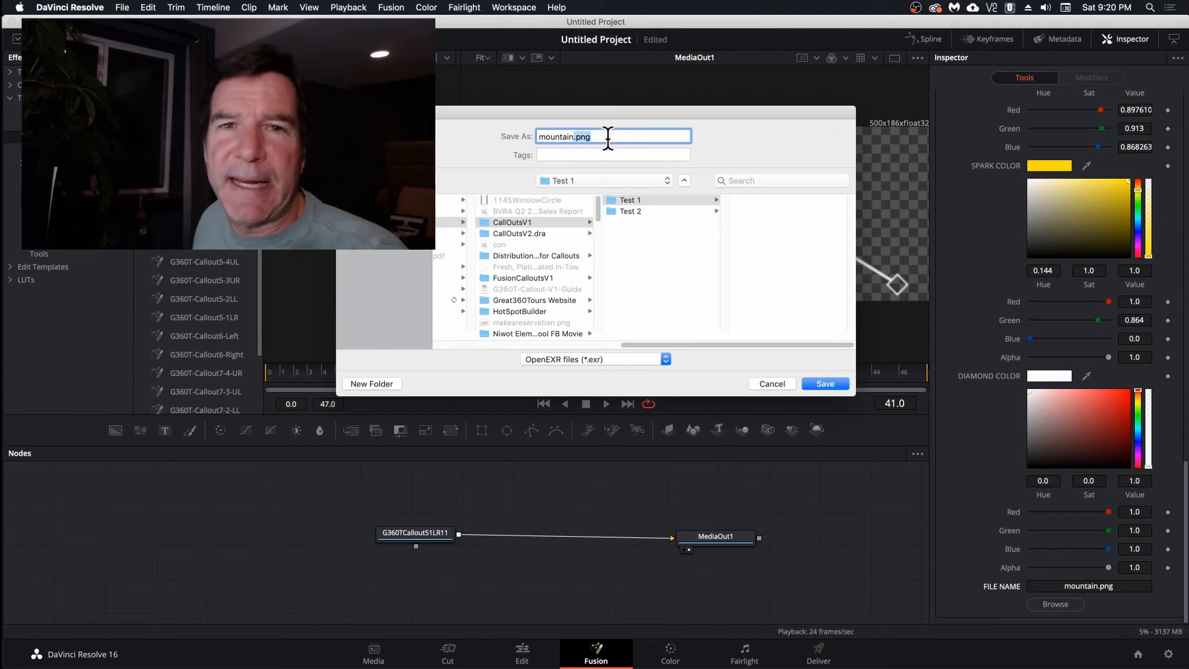
pyautogui.click(590, 359)
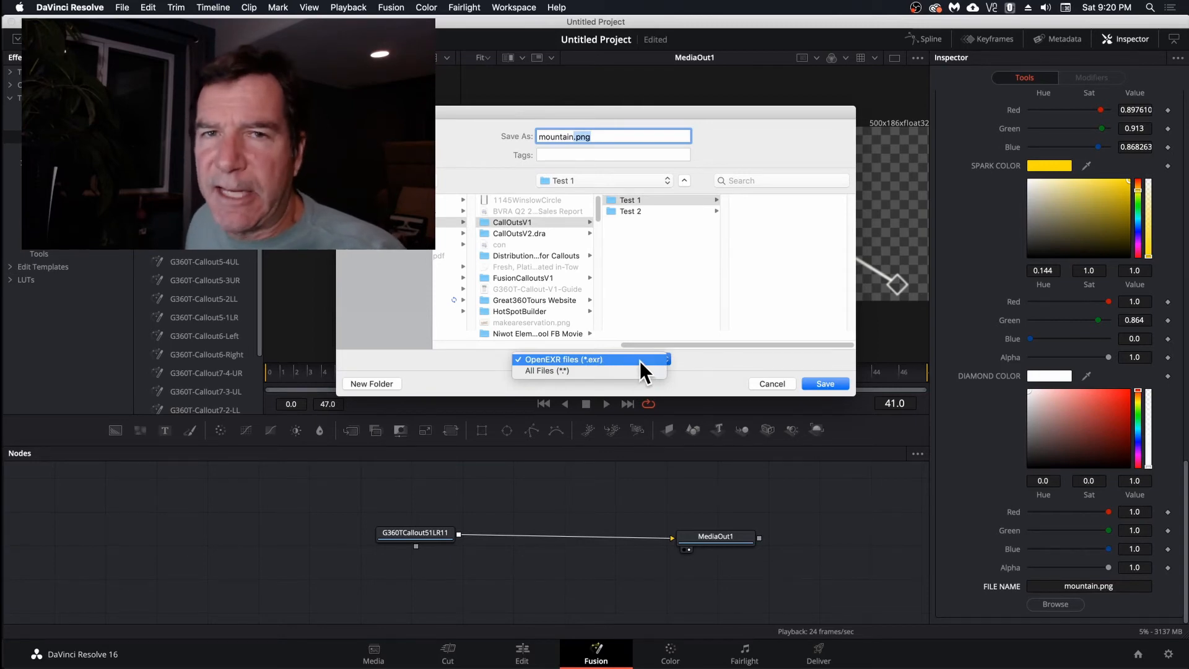
pyautogui.click(530, 370)
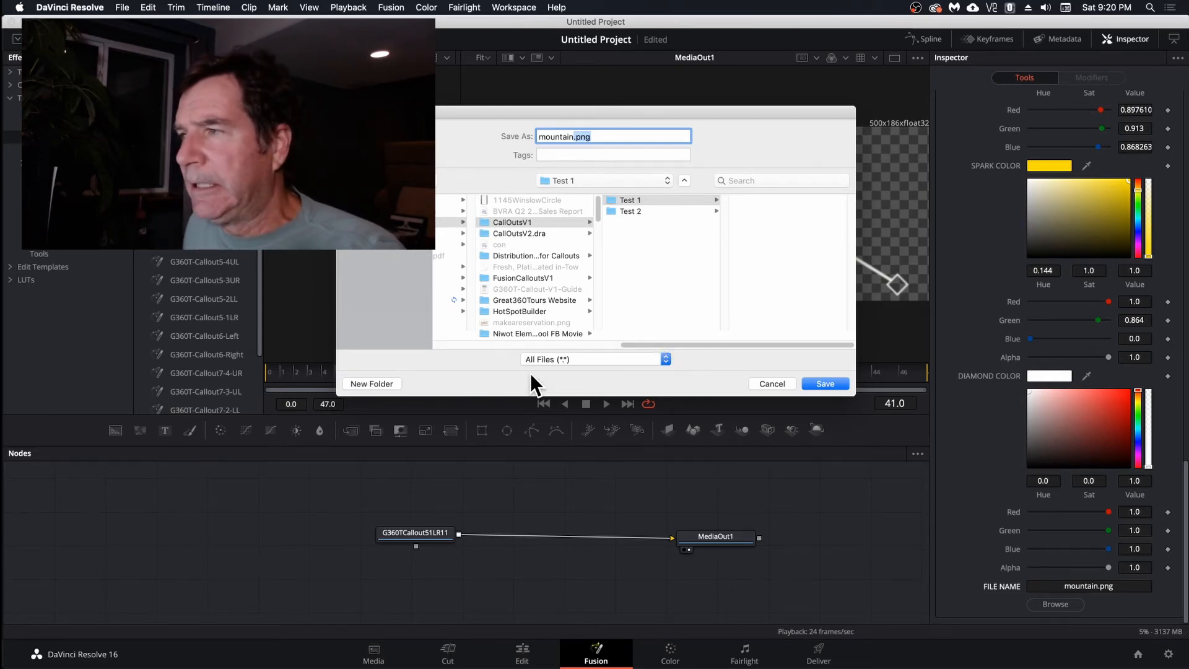
pyautogui.click(827, 383)
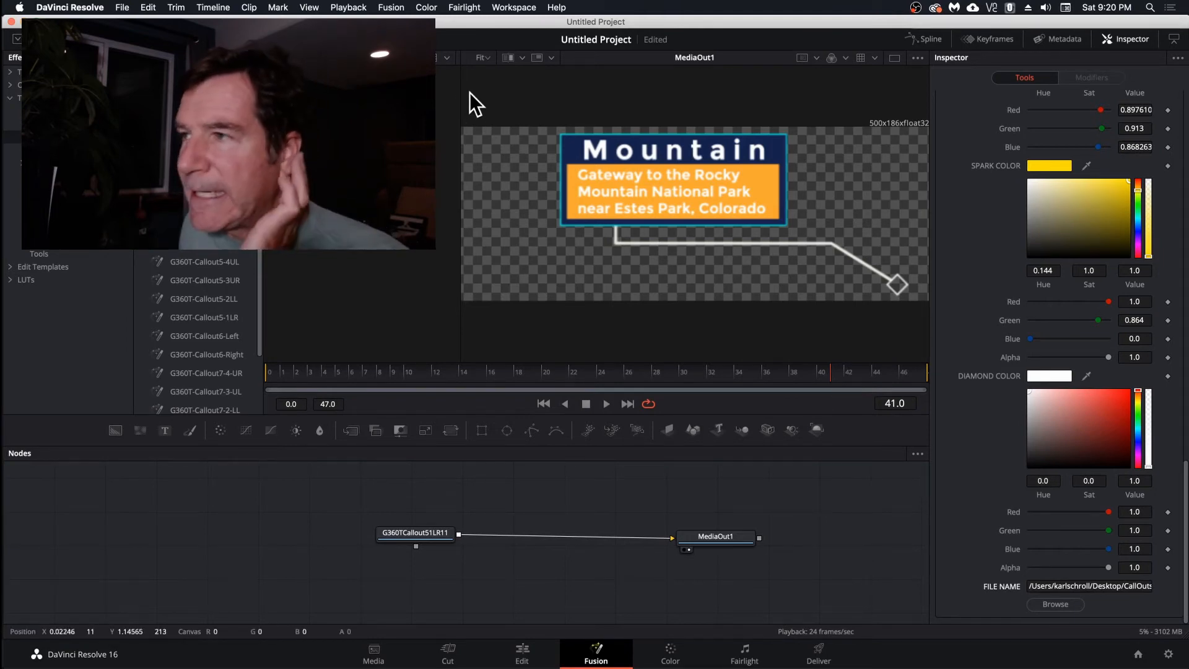
# Render all savers of the Fusion composition and dismiss the render report.
pyautogui.click(391, 7)
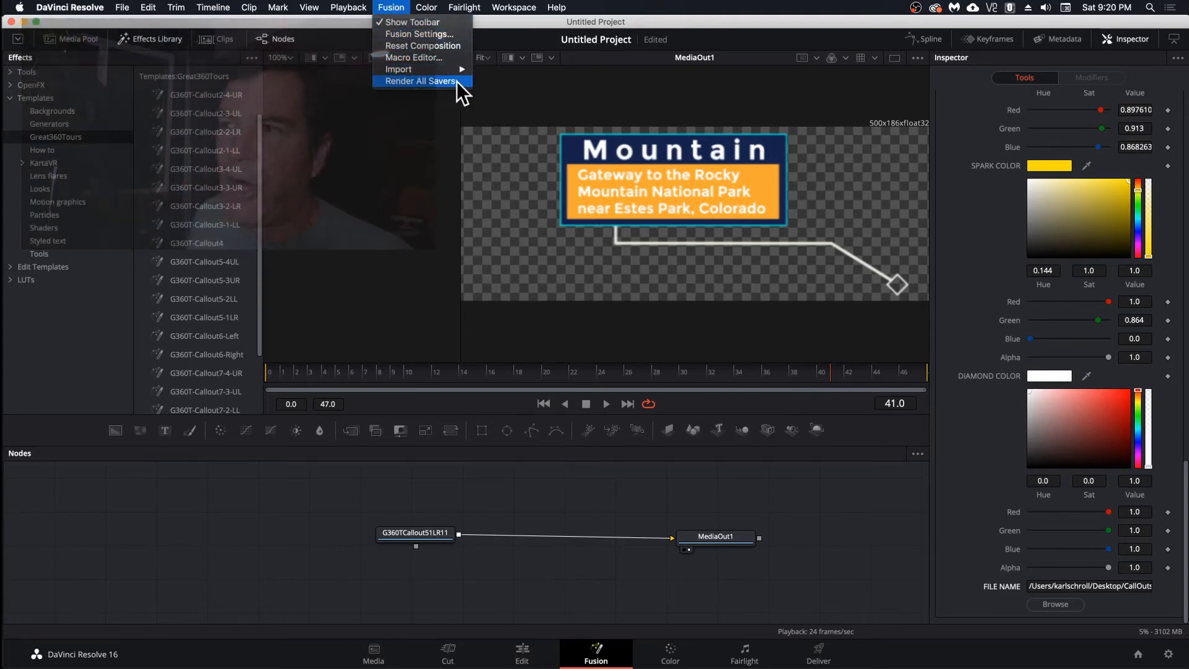
pyautogui.click(456, 80)
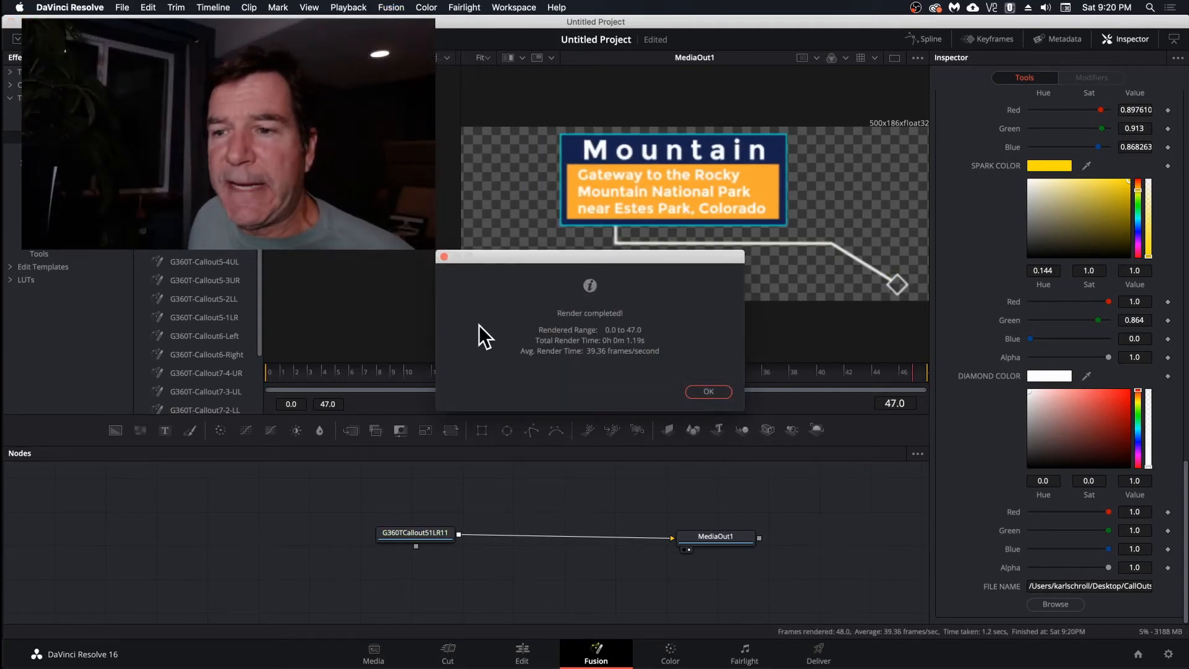
pyautogui.click(708, 391)
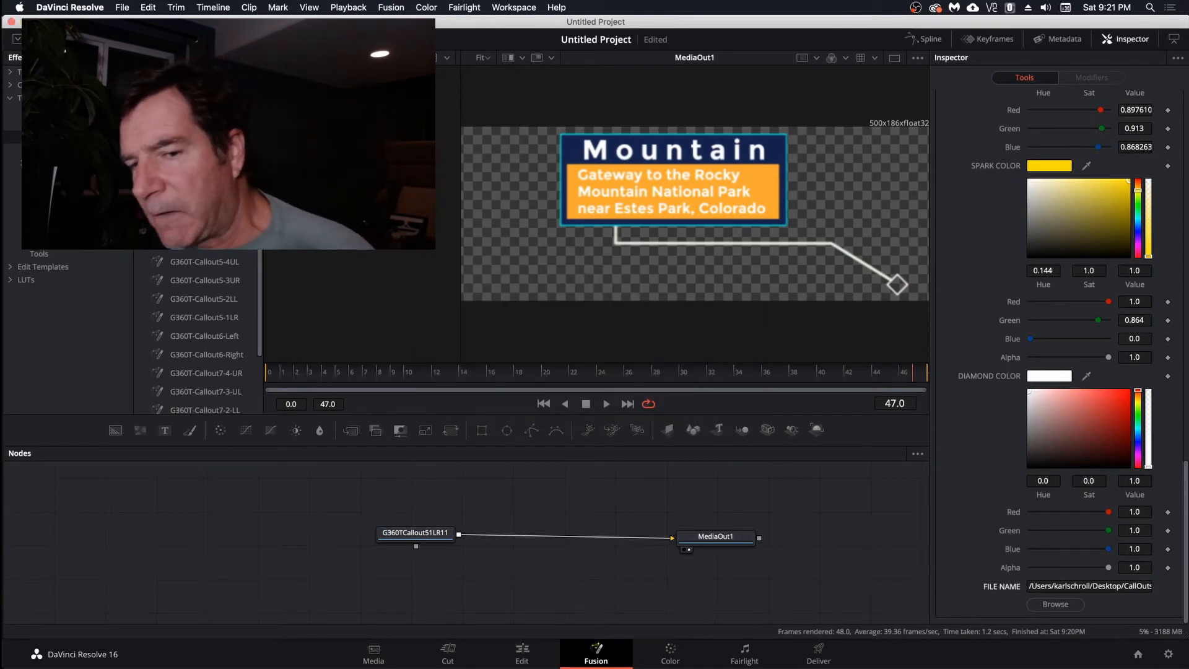
# Switch to the Test 1 folder in Finder and examine the rendered PNG sequence.
pyautogui.press('super+Tab')
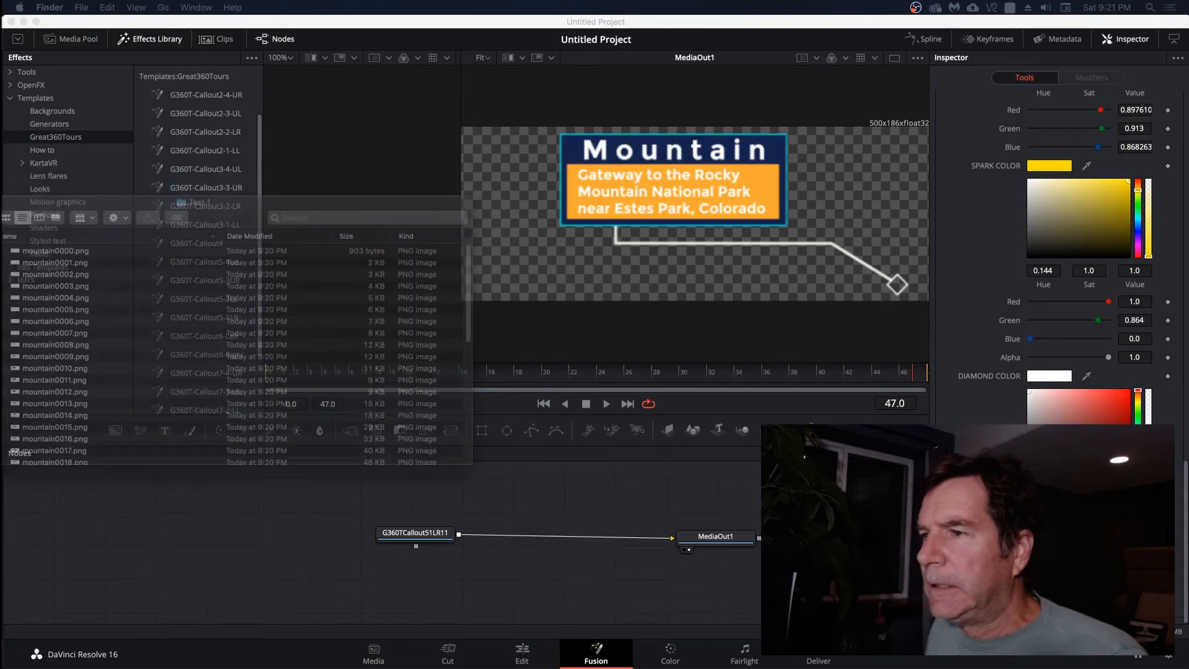
pyautogui.moveTo(0, 212); pyautogui.dragTo(330, 153)
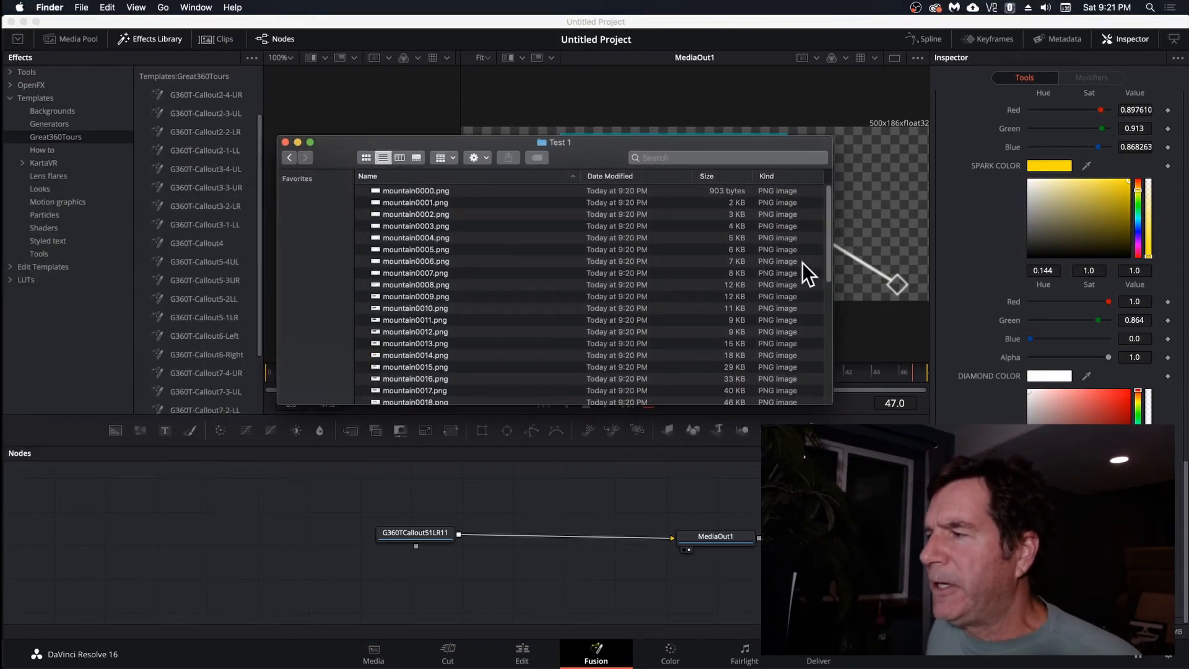
pyautogui.moveTo(827, 259); pyautogui.dragTo(822, 192)
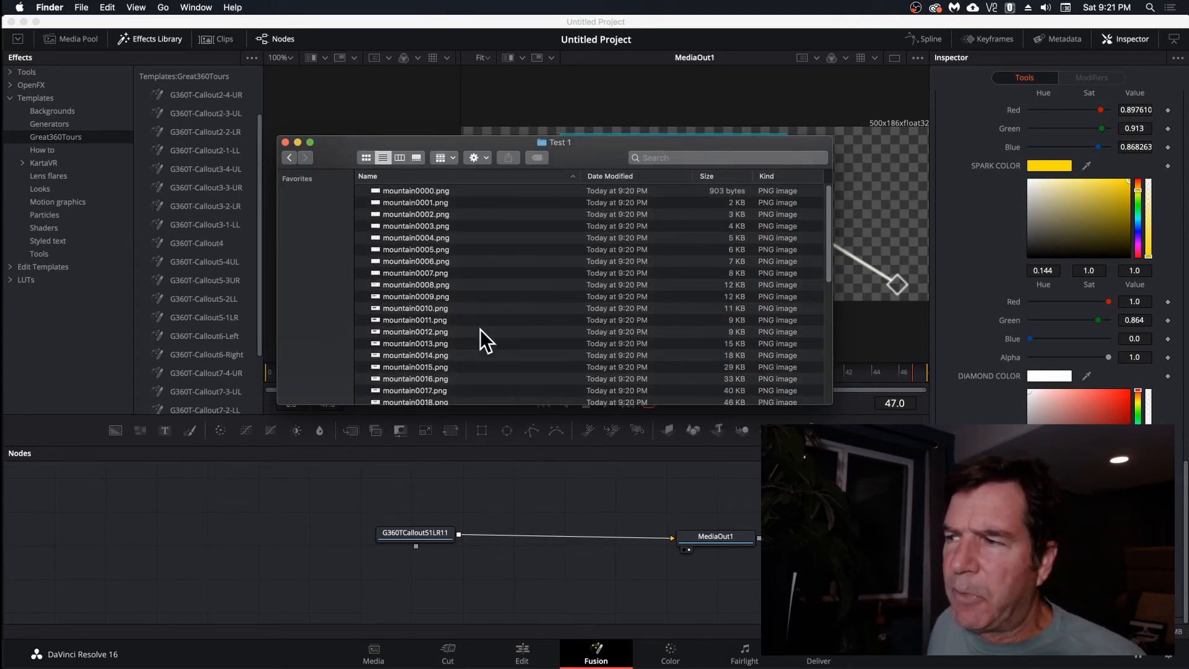
# Open all the rendered mountain PNG frames together in Preview, look through the thumbnails, and close the frame viewer.
pyautogui.click(407, 190)
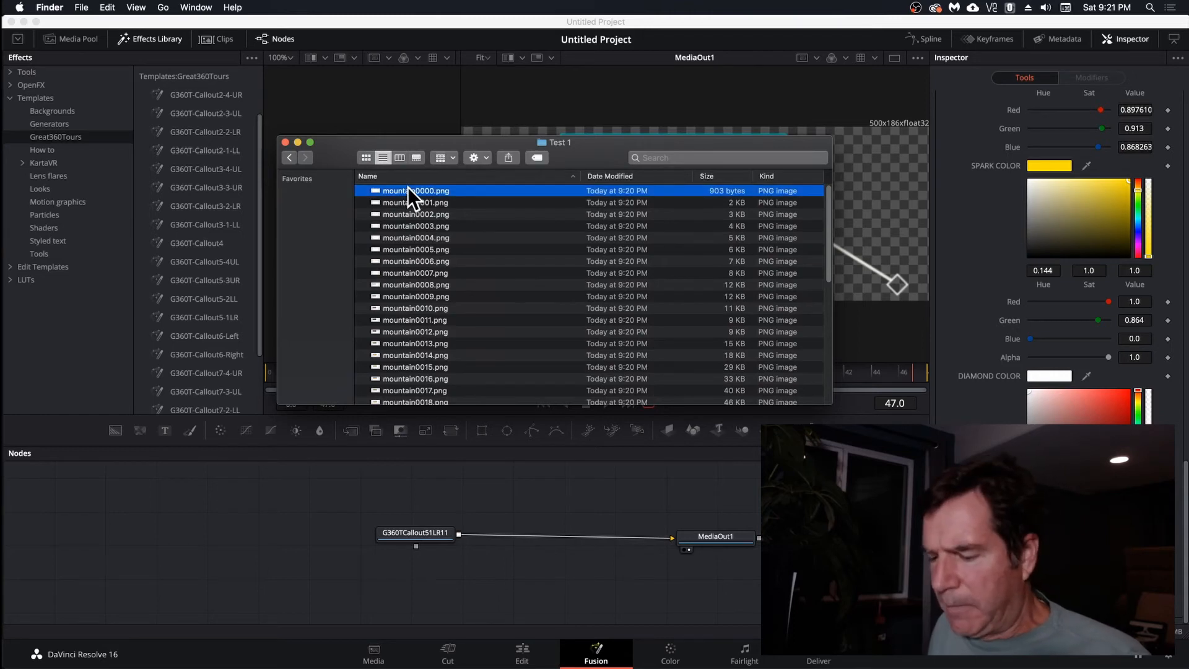
pyautogui.press('super+a')
pyautogui.press('super+o')
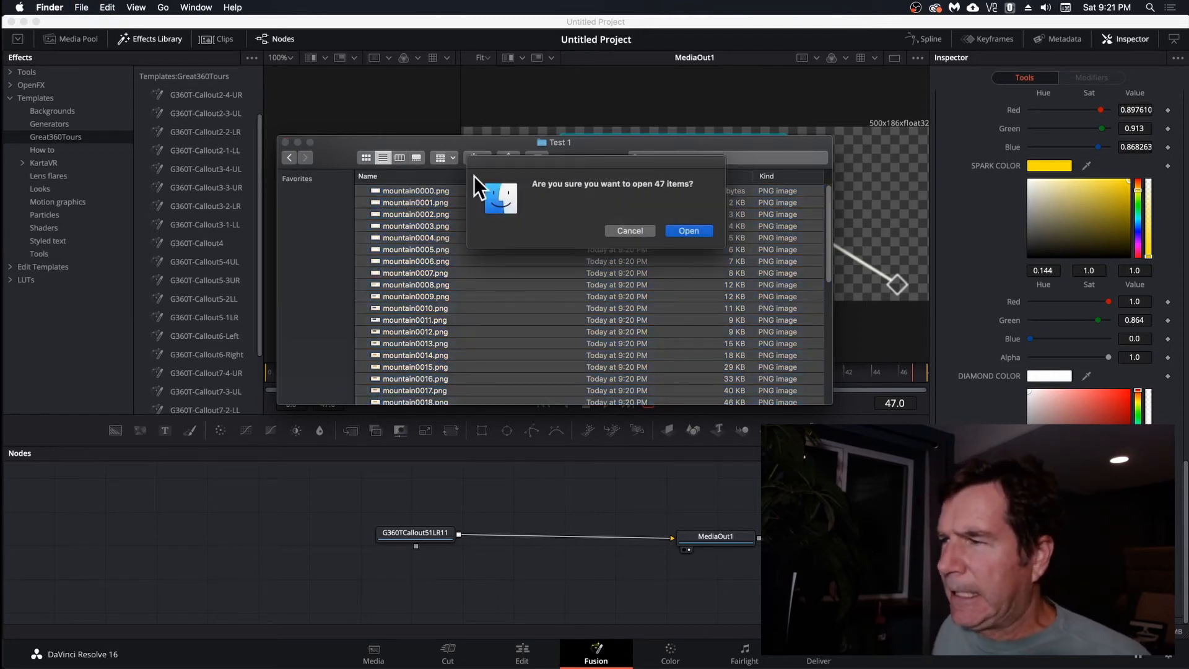
pyautogui.click(687, 227)
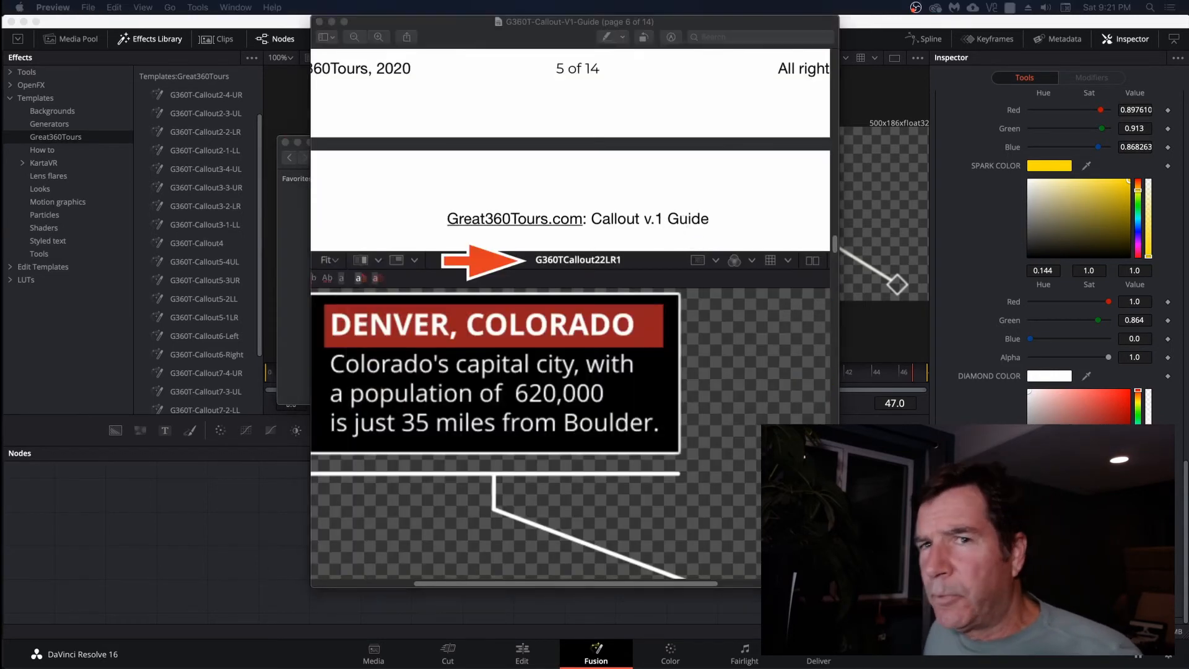
pyautogui.moveTo(574, 118); pyautogui.dragTo(722, 120)
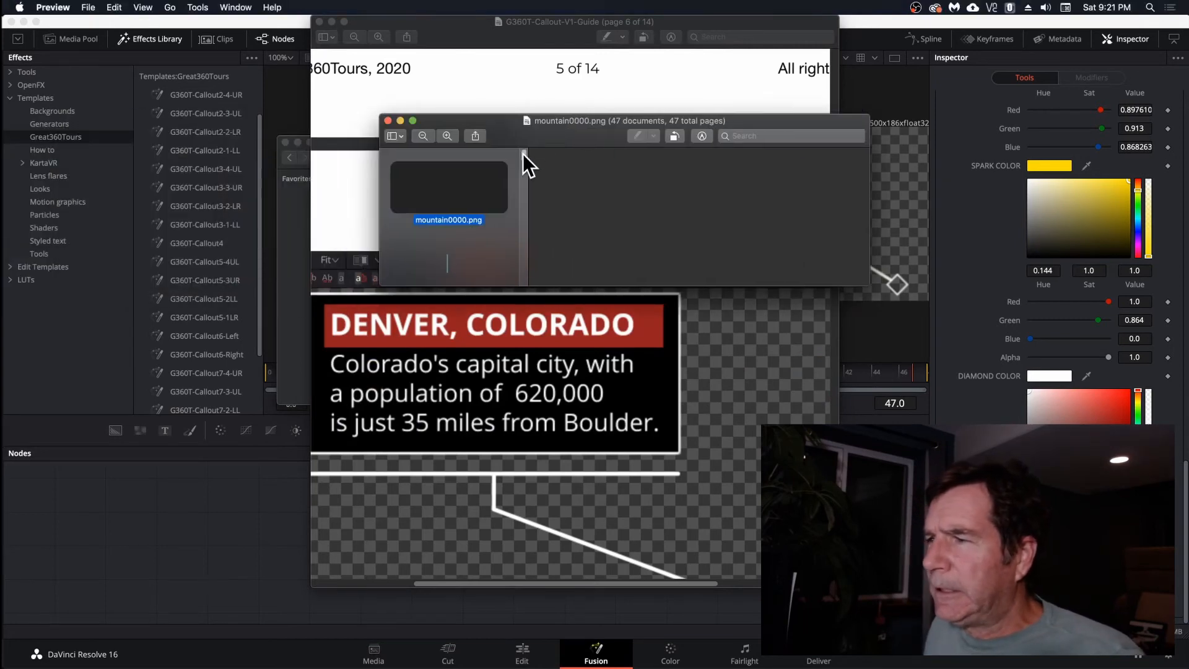
pyautogui.moveTo(524, 154); pyautogui.dragTo(525, 269)
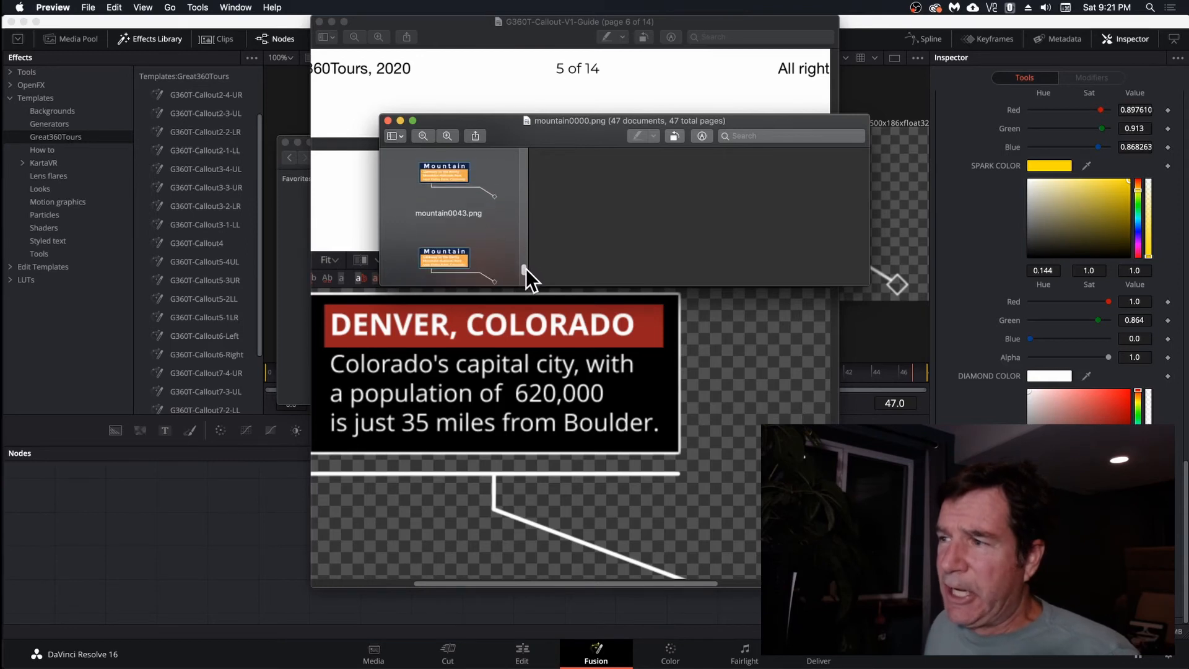
pyautogui.click(388, 121)
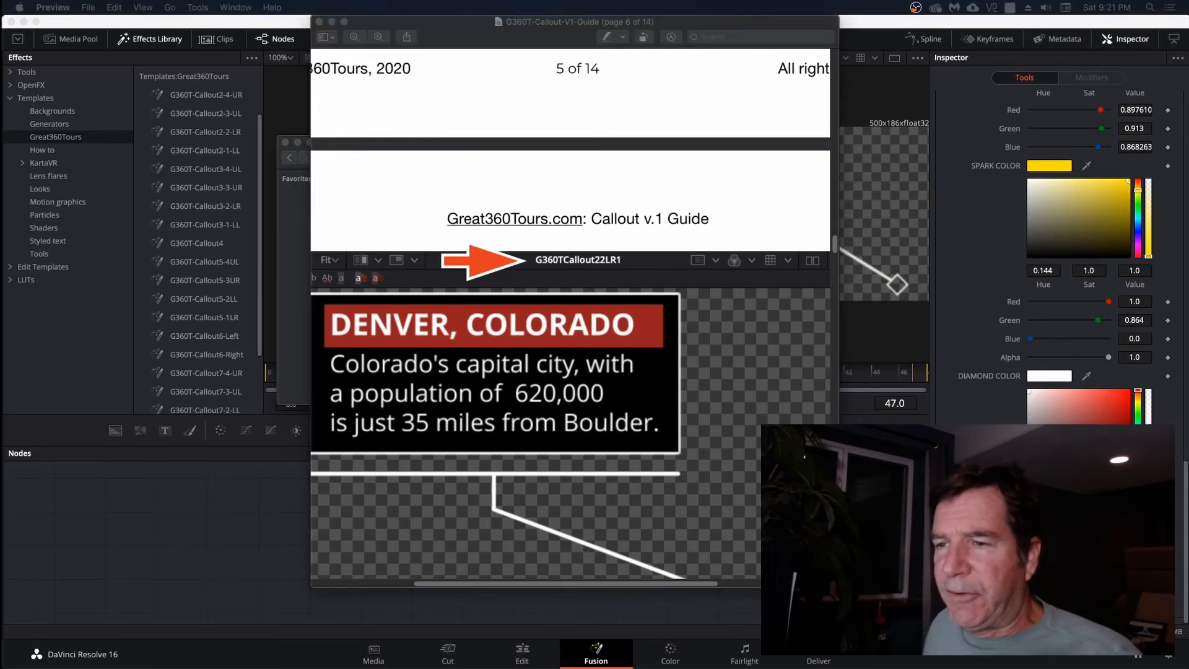
# Bring the APNGb window into view, move the callout guide document out of the way, and switch to APNGb.
pyautogui.moveTo(0, 208); pyautogui.dragTo(852, 210)
pyautogui.moveTo(448, 31); pyautogui.dragTo(0, 37)
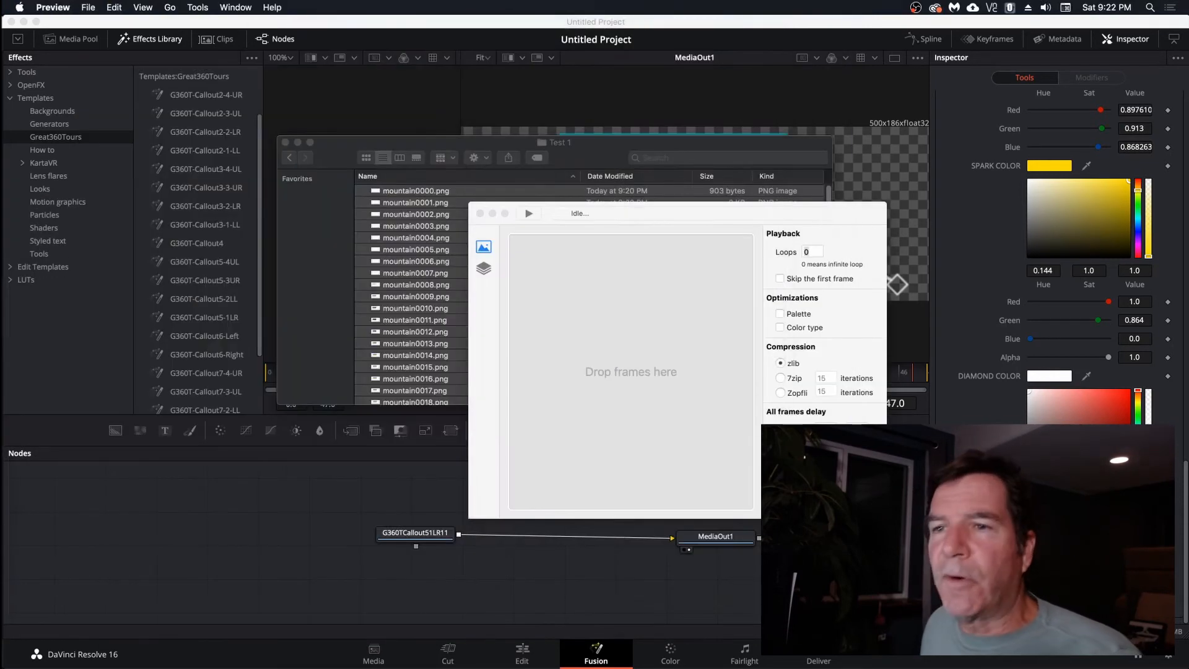
pyautogui.click(811, 218)
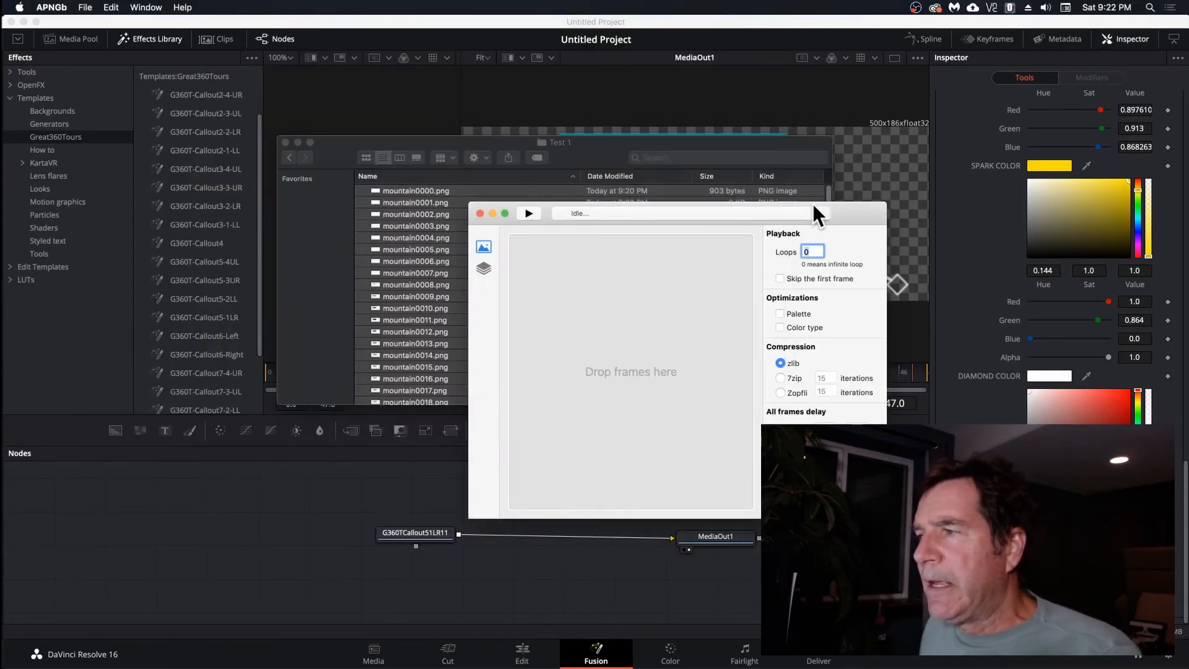
# View the version and credits information about APNGb, and close it.
pyautogui.click(51, 6)
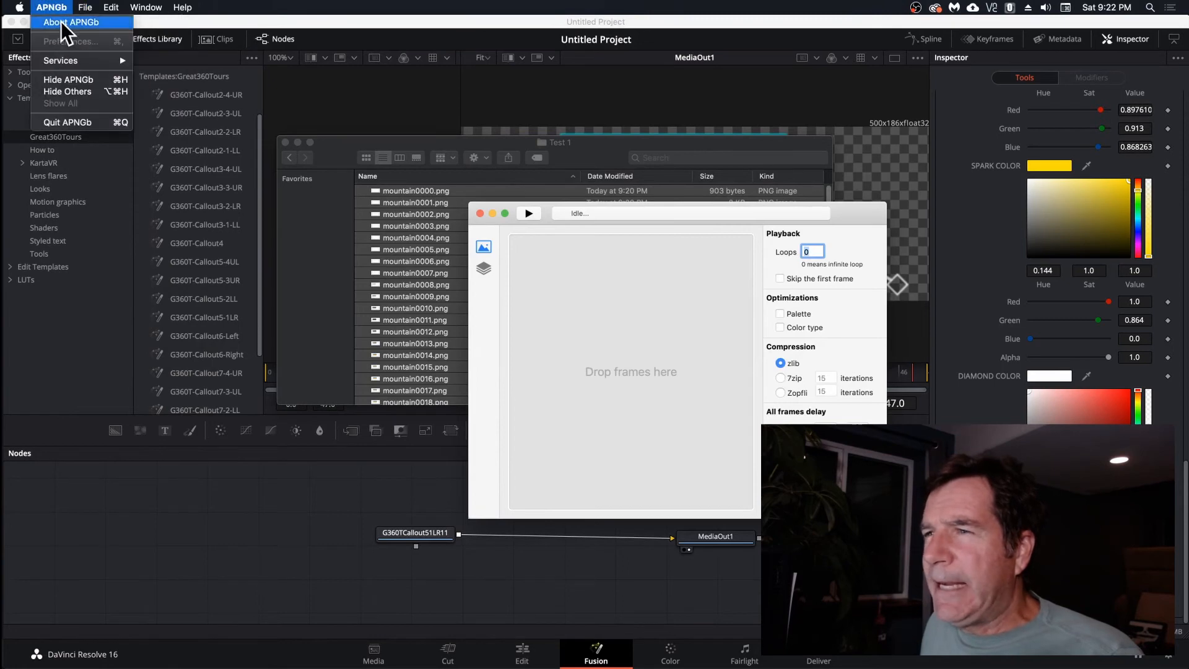
pyautogui.click(65, 22)
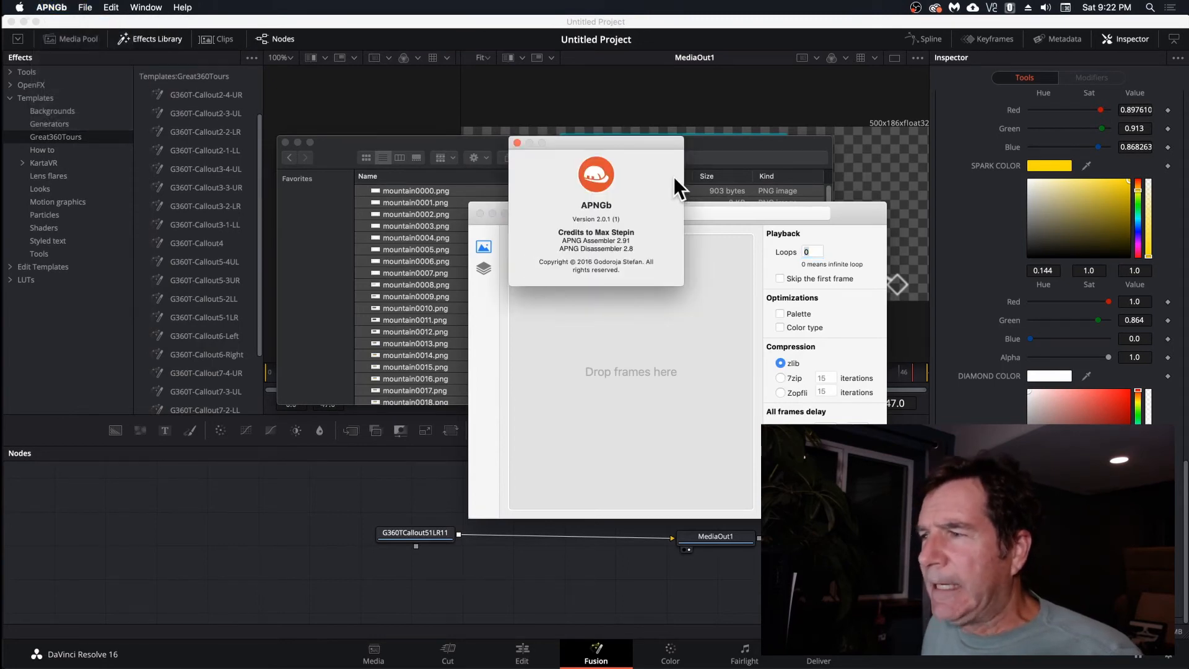
pyautogui.click(517, 144)
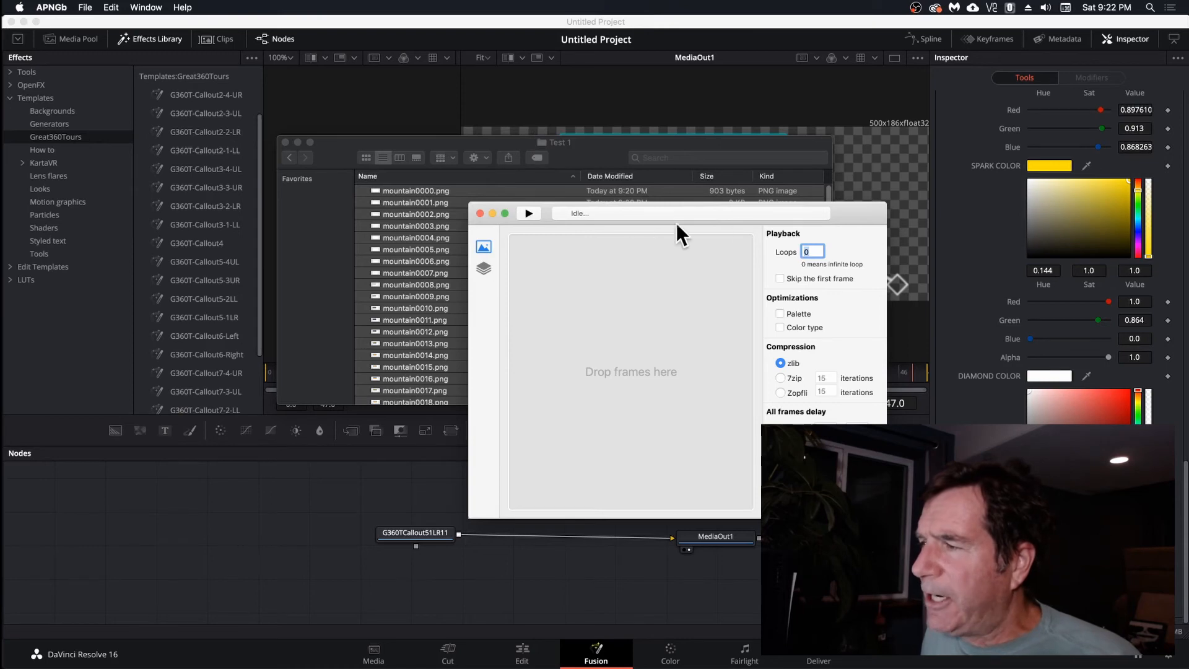
# Place the Test 1 folder beside APNGb and add all the mountain PNG frames to the APNGb frame list.
pyautogui.moveTo(856, 214); pyautogui.dragTo(935, 202)
pyautogui.moveTo(365, 142); pyautogui.dragTo(268, 134)
pyautogui.click(340, 236)
pyautogui.press('super+a')
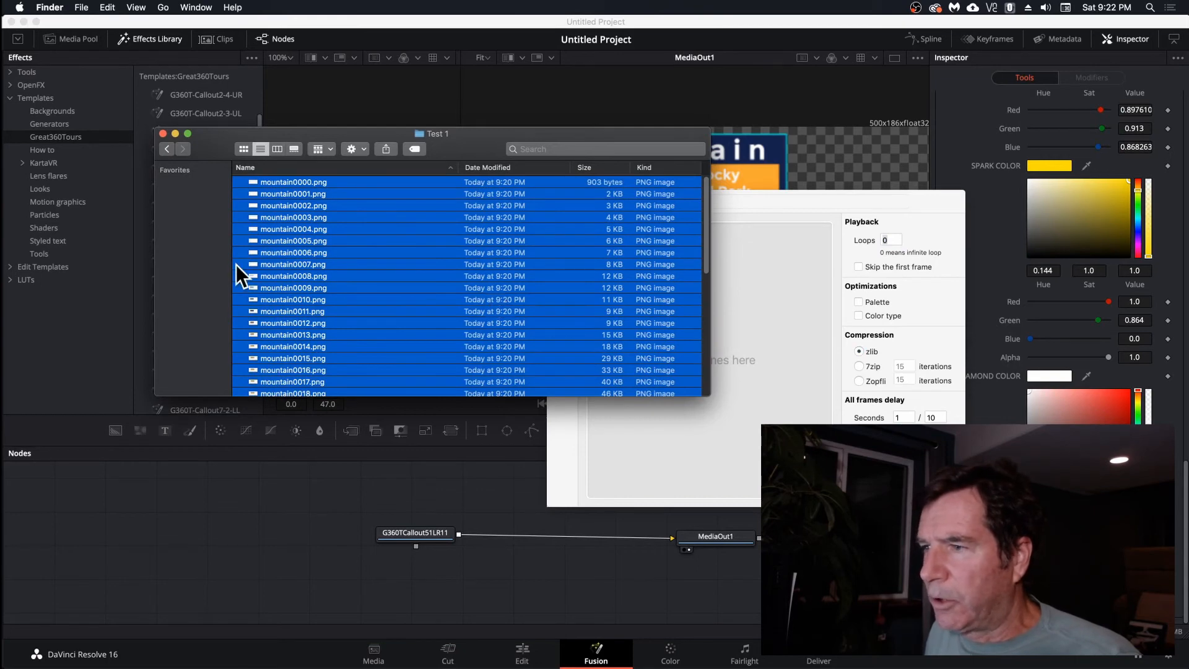
pyautogui.moveTo(236, 265); pyautogui.dragTo(765, 291)
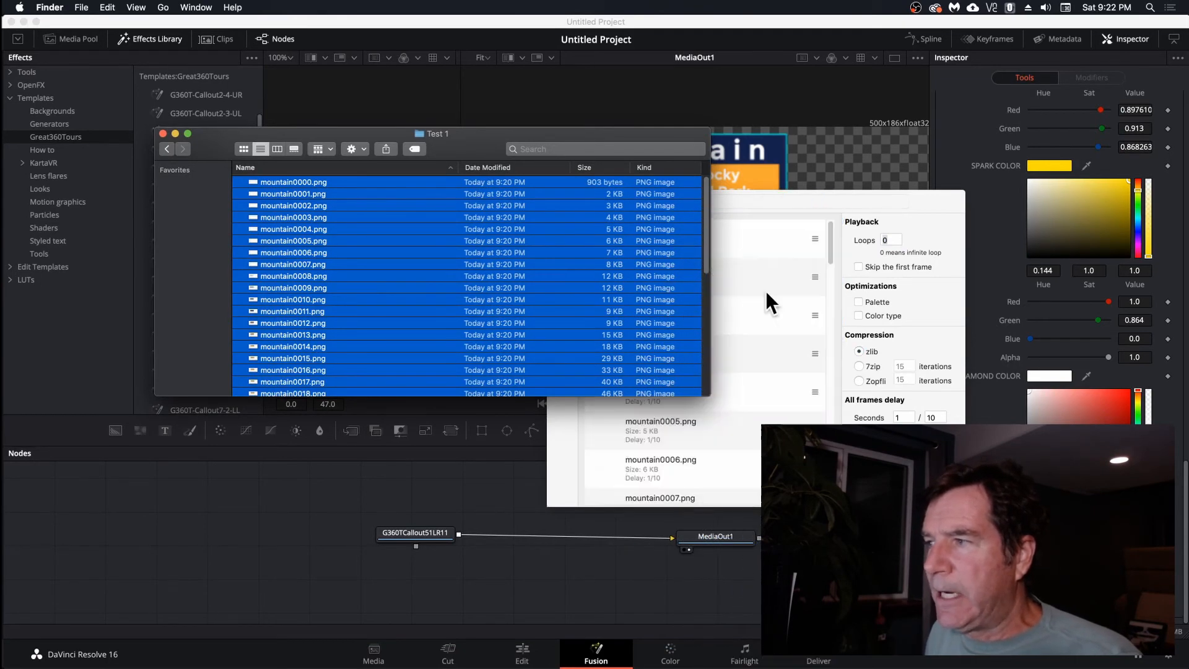
# Assemble the frames into an animated PNG with zlib compression, saving it in Desktop > CallOutsV1 > Test 1.
pyautogui.click(915, 198)
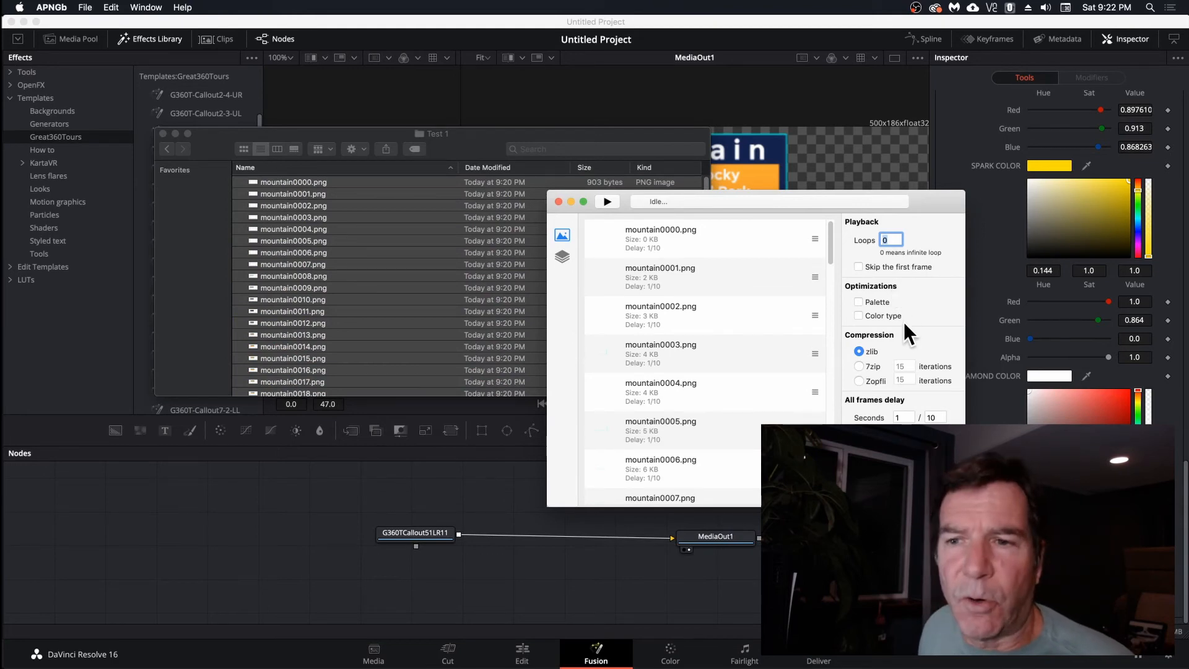
pyautogui.press('super+Tab')
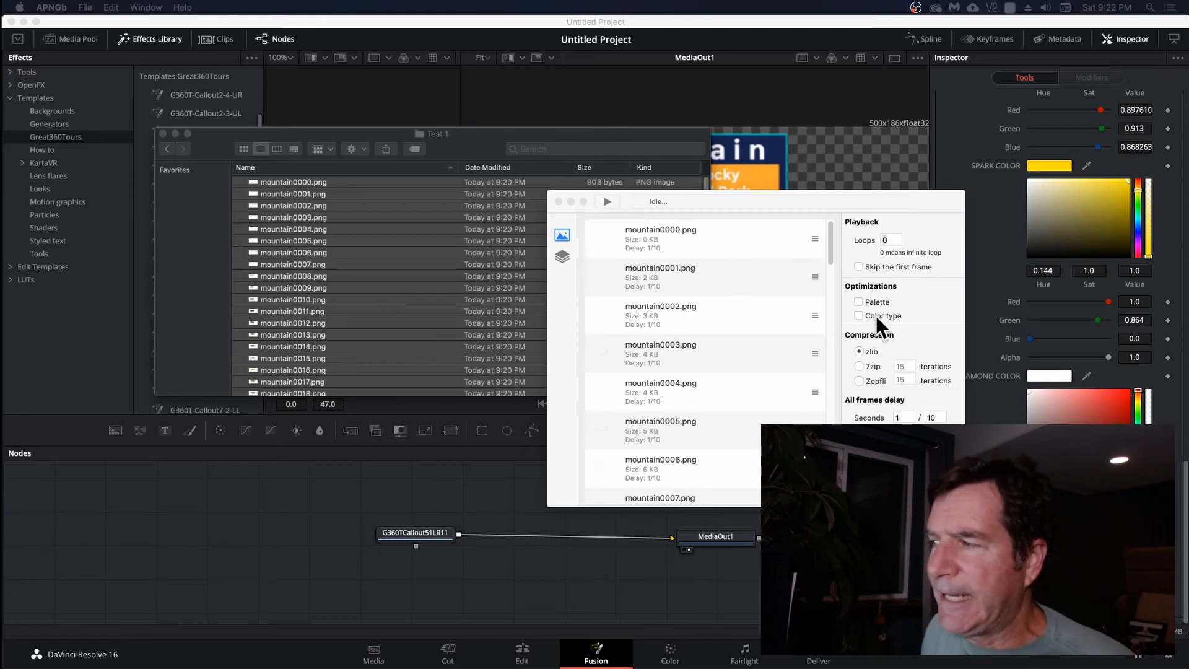
pyautogui.click(860, 350)
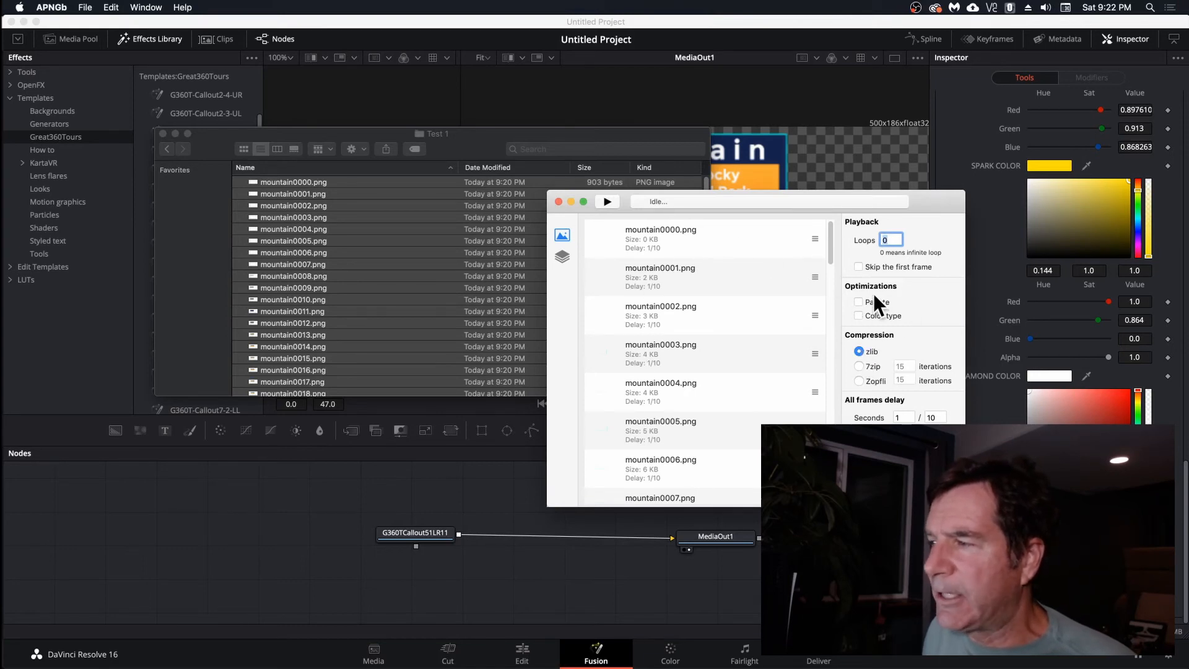
pyautogui.click(606, 199)
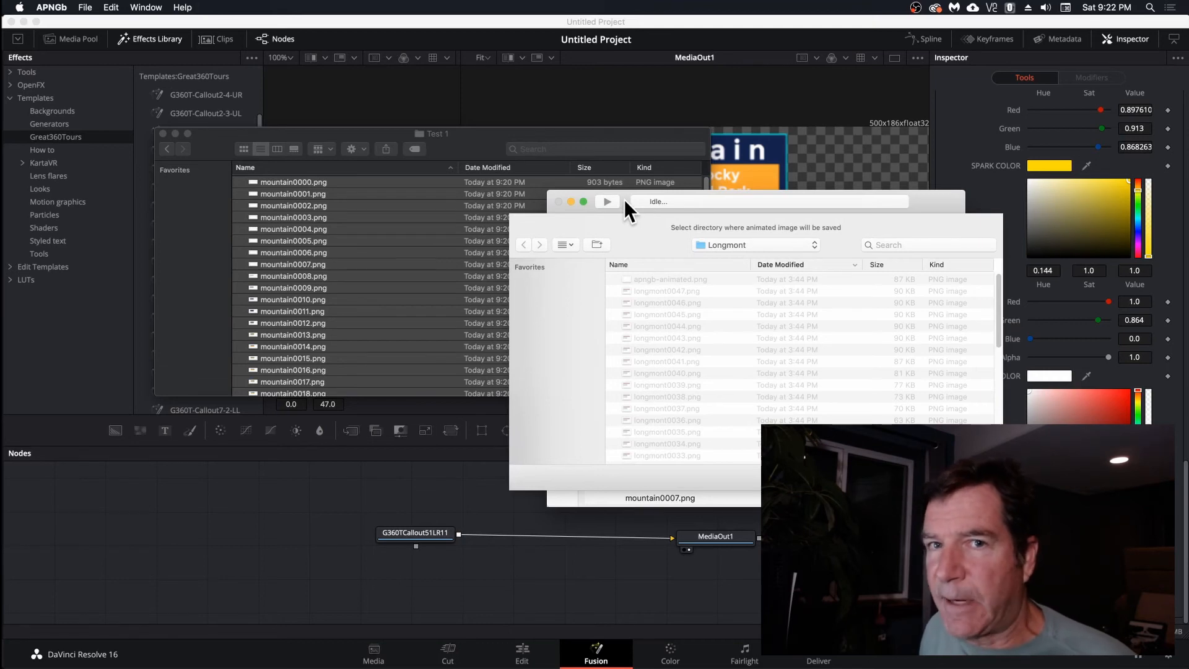
pyautogui.click(751, 244)
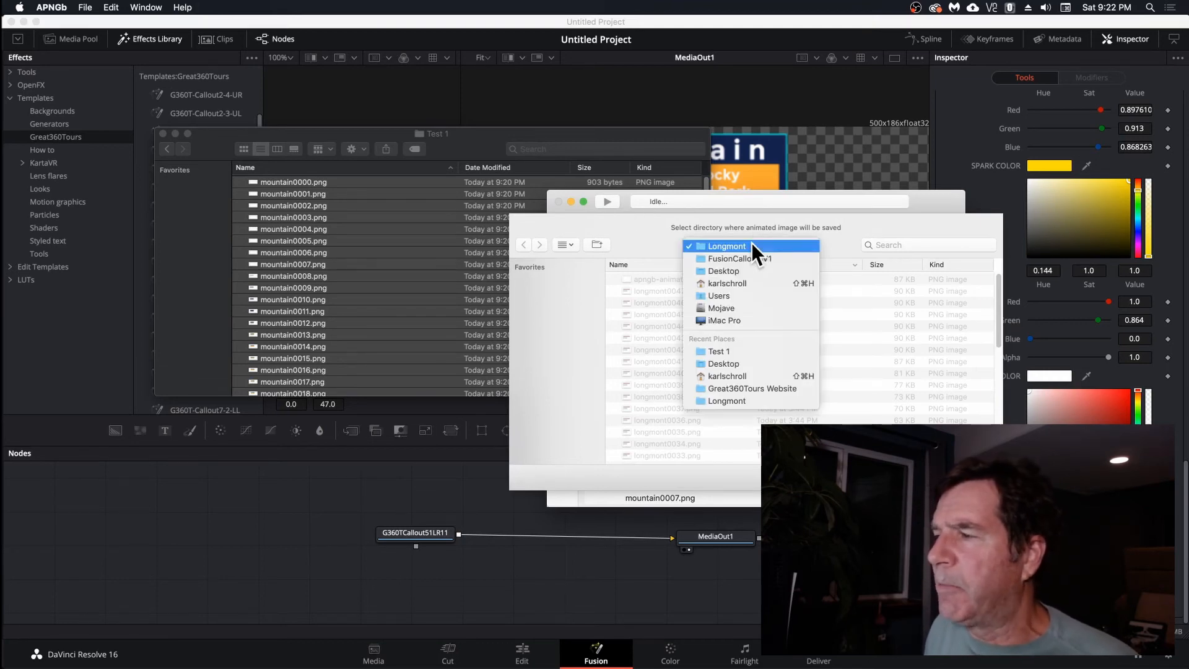
pyautogui.click(730, 270)
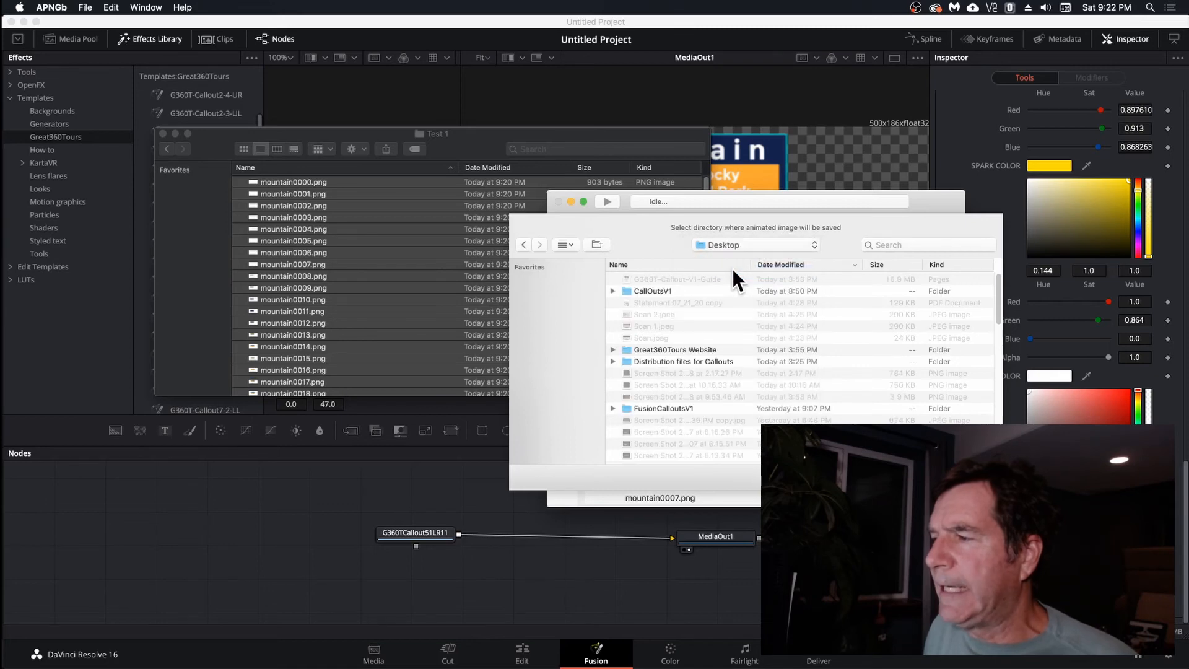
pyautogui.doubleClick(656, 287)
pyautogui.doubleClick(636, 278)
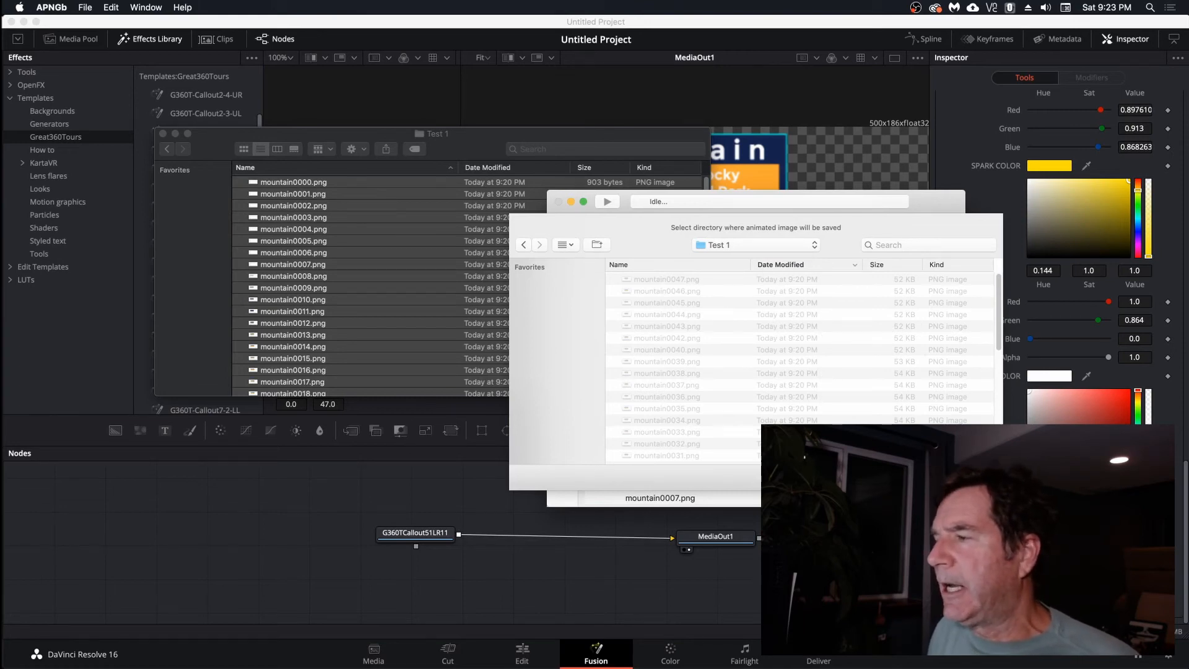
pyautogui.press('Return')
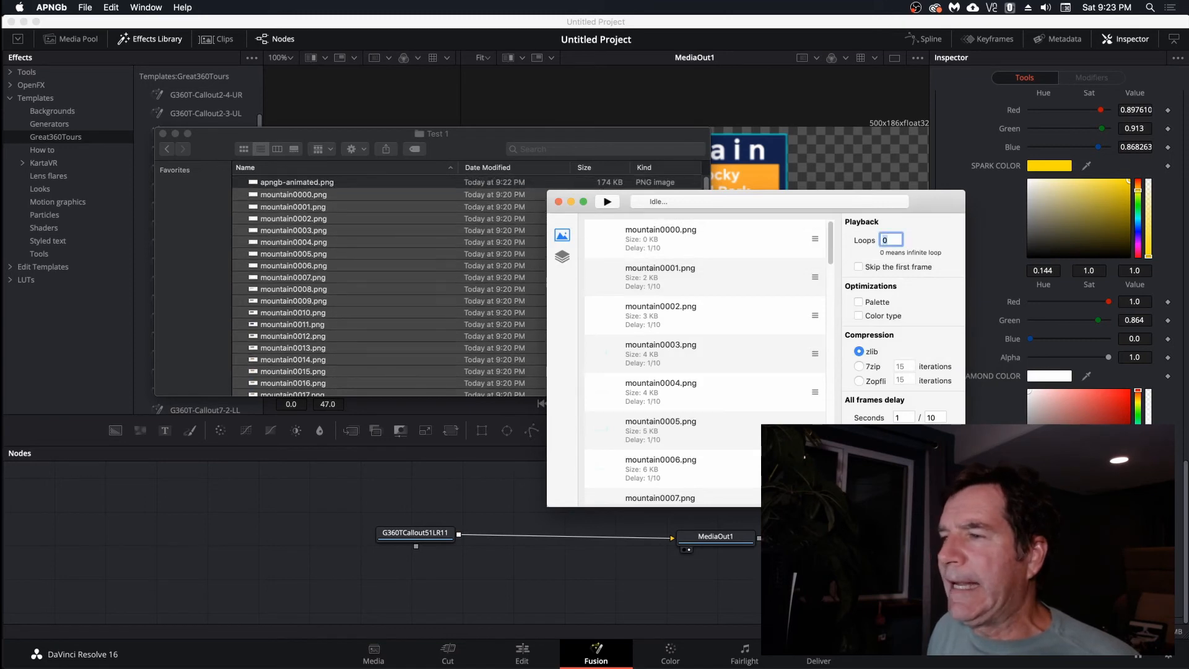
# Bring the Test 1 folder in front of APNGb and select the apngb-animated.png file.
pyautogui.click(463, 134)
pyautogui.moveTo(459, 142); pyautogui.dragTo(485, 169)
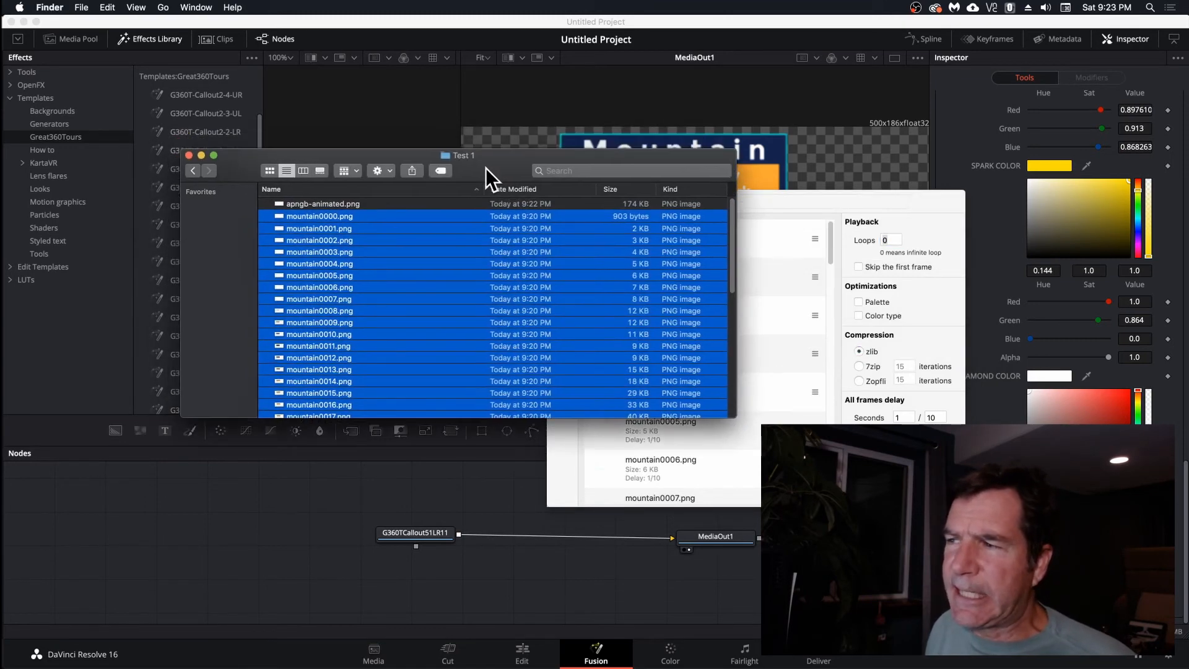
pyautogui.moveTo(731, 217); pyautogui.dragTo(734, 184)
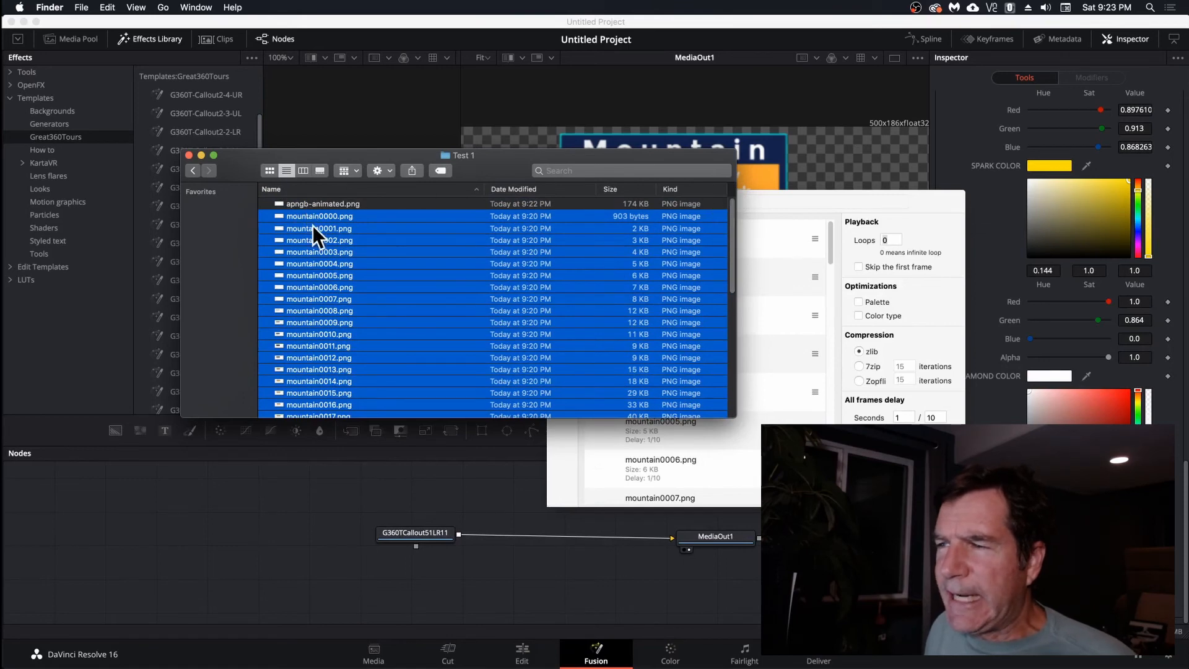
pyautogui.click(328, 226)
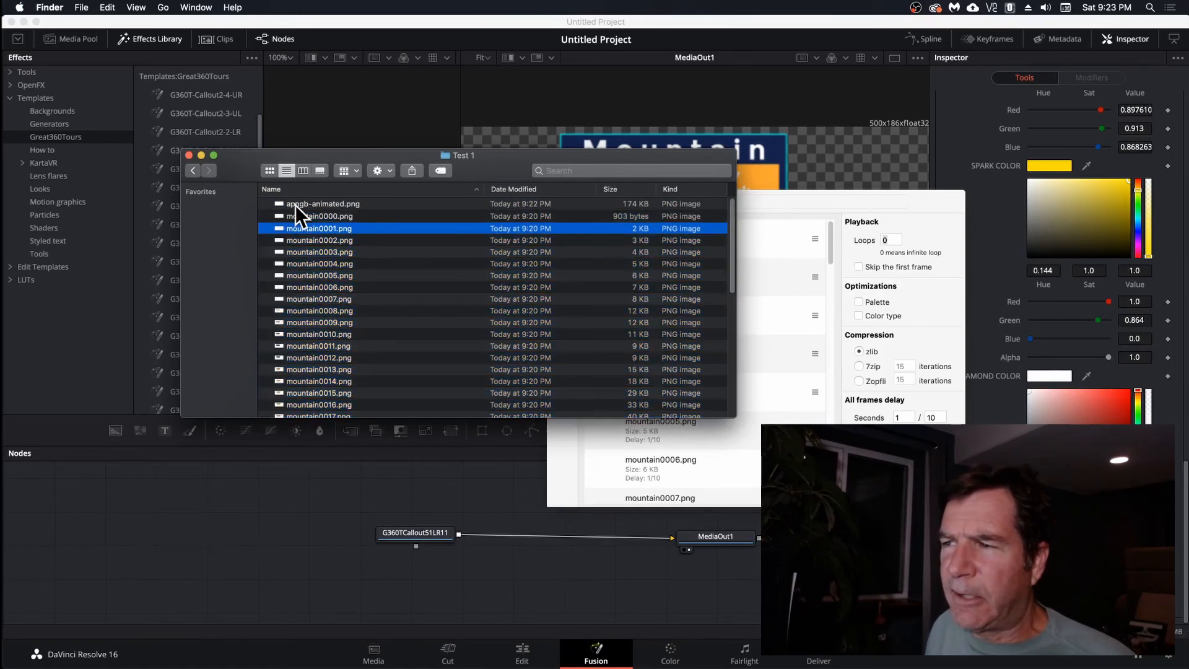
pyautogui.click(309, 206)
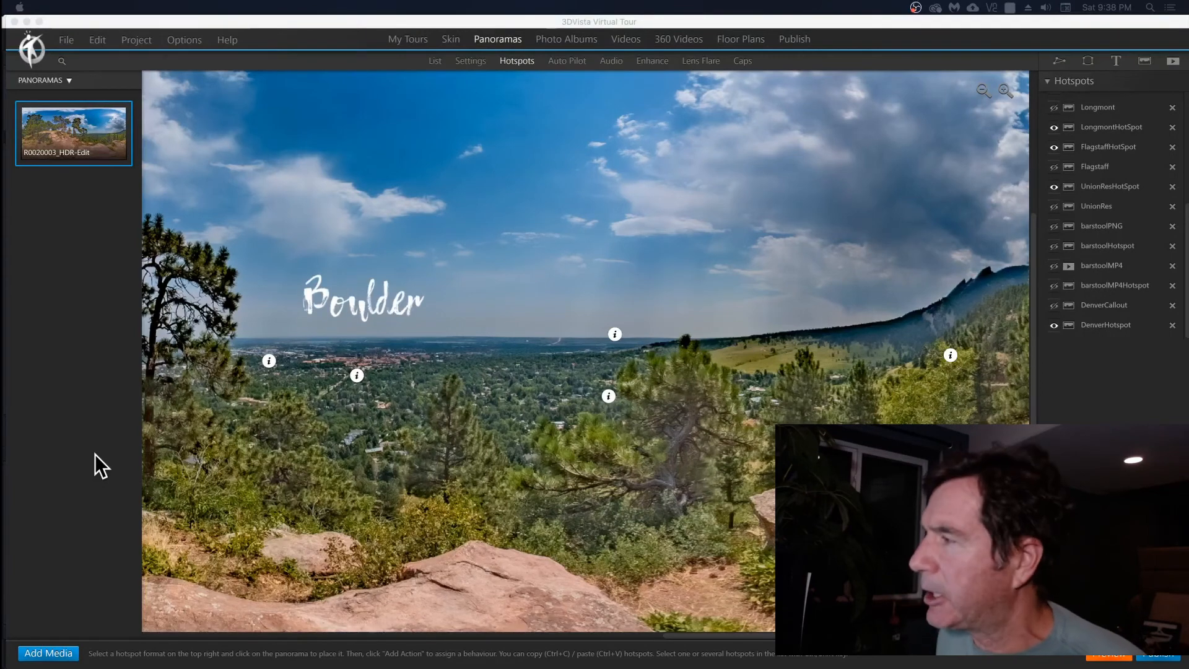
# In 3DVista Virtual Tour, add apngb-animated.png from the Test 1 folder to the panorama as an image hotspot near the trees.
pyautogui.click(1142, 61)
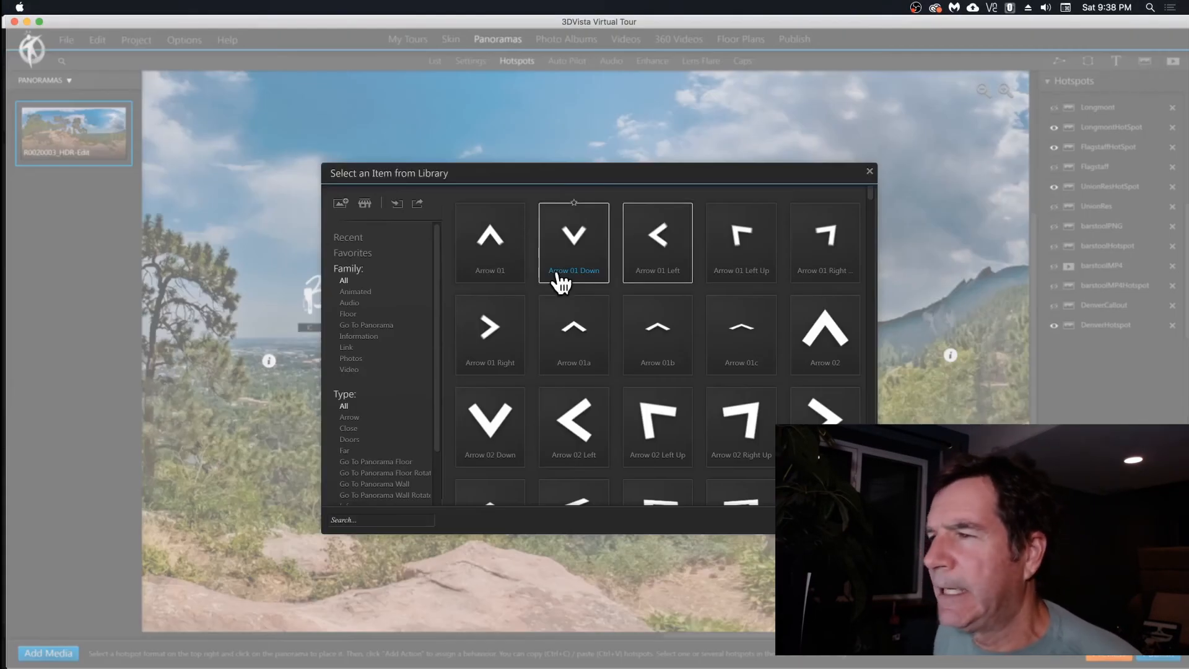
pyautogui.click(342, 205)
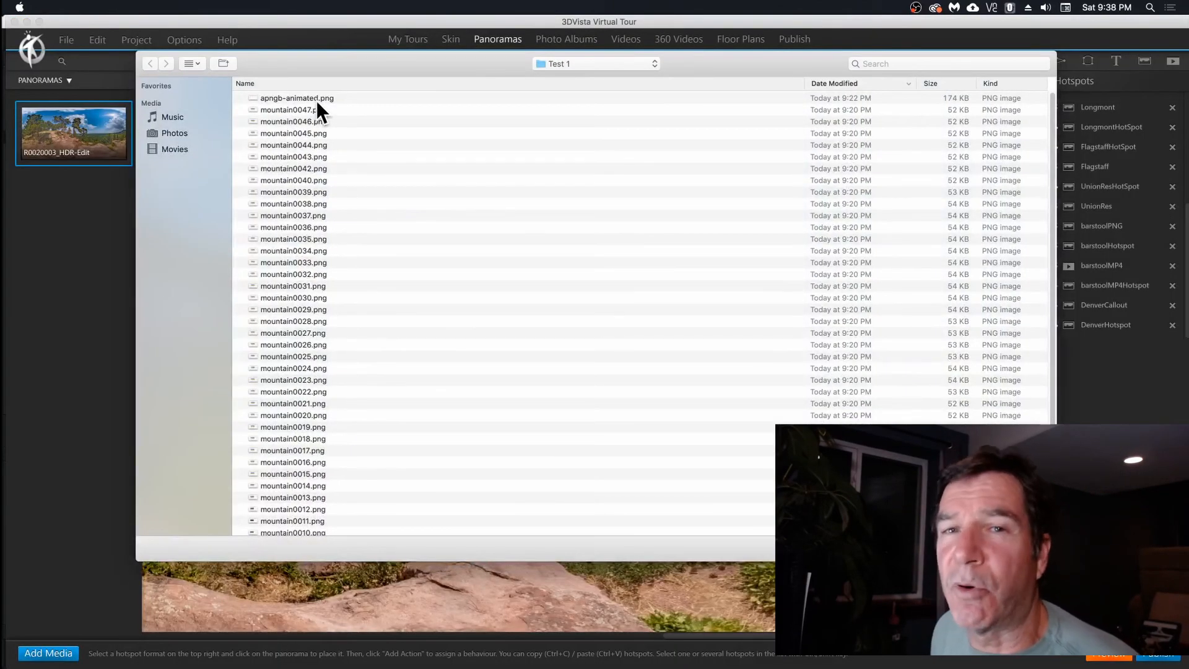
pyautogui.click(573, 61)
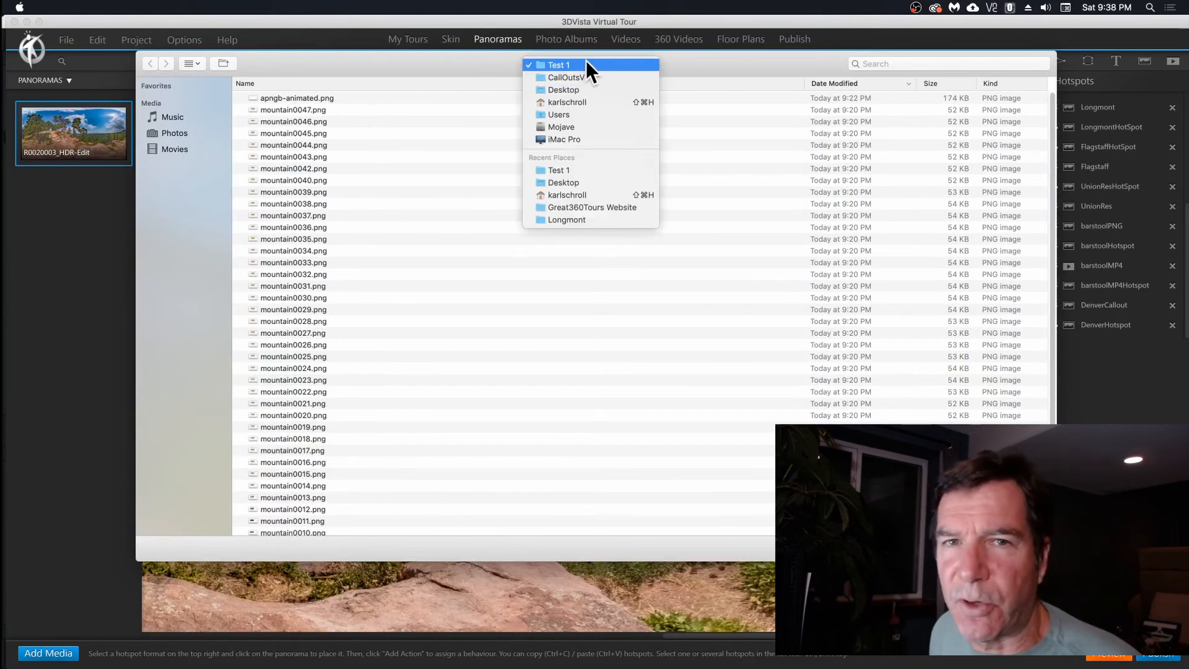
pyautogui.click(519, 6)
pyautogui.click(322, 96)
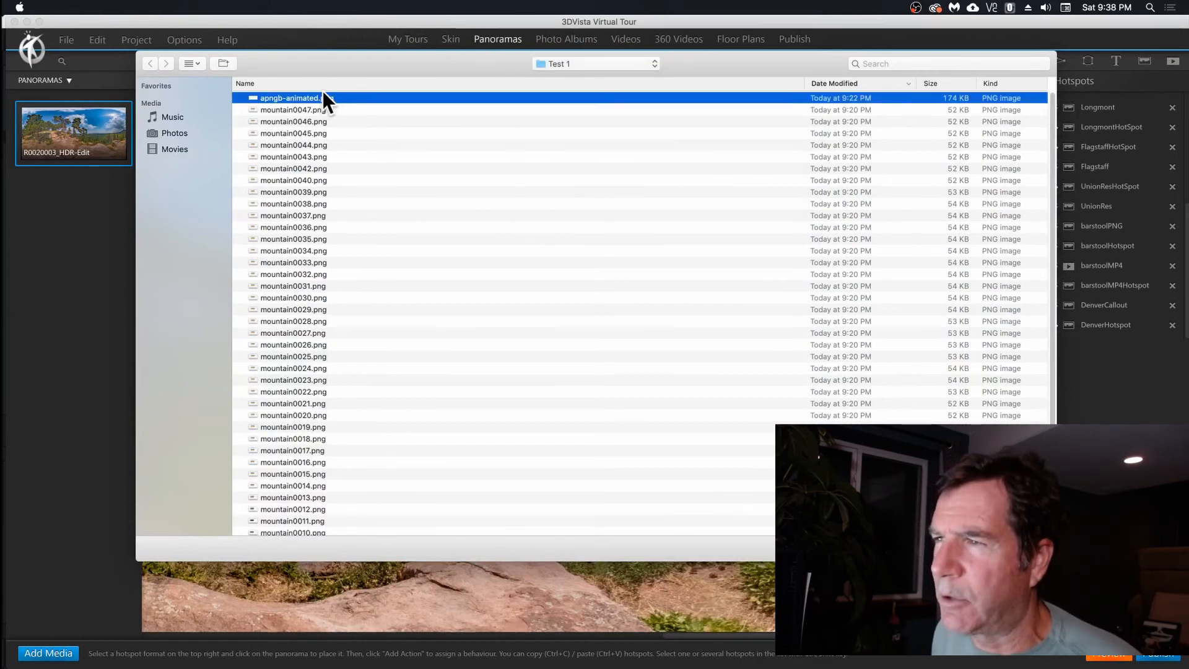
pyautogui.click(1024, 548)
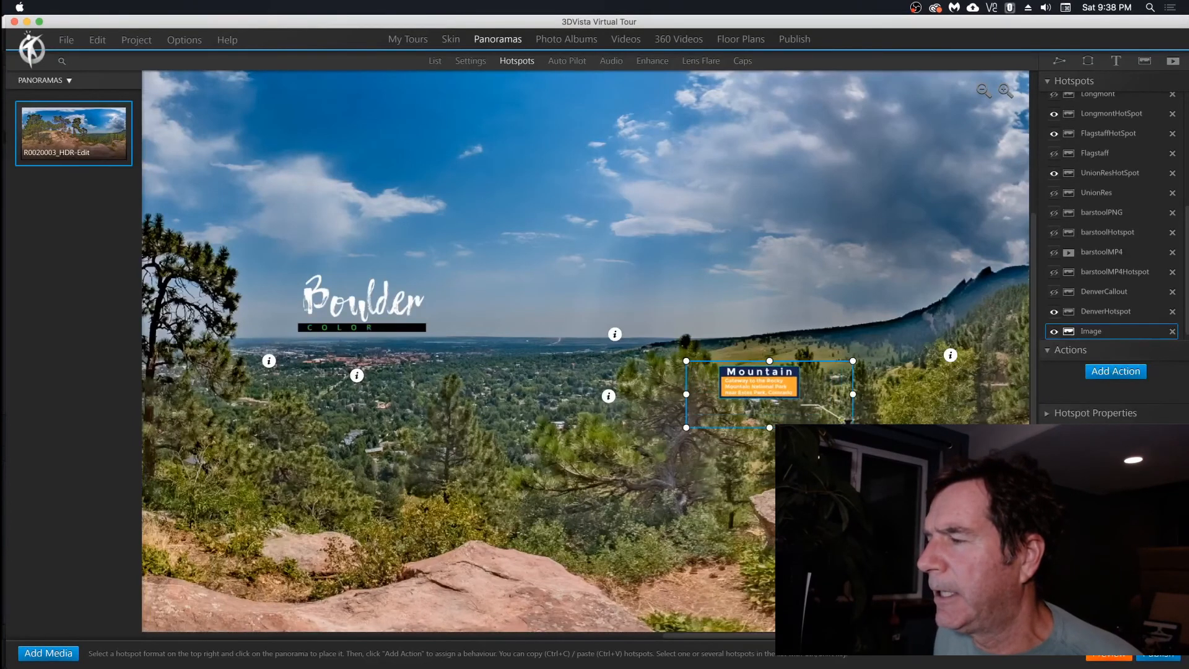
# Turn off looping for the new image hotspot, make it stay at the last frame when finished, and set Play to None.
pyautogui.click(1052, 413)
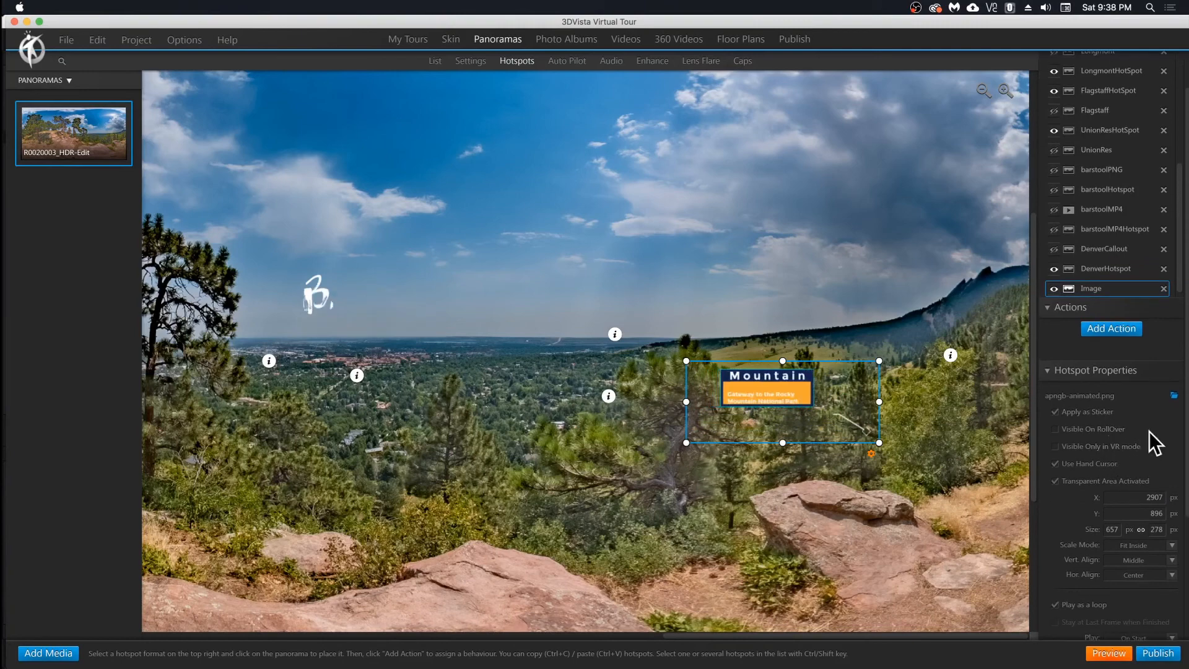
pyautogui.scroll(-3, 1050, 475)
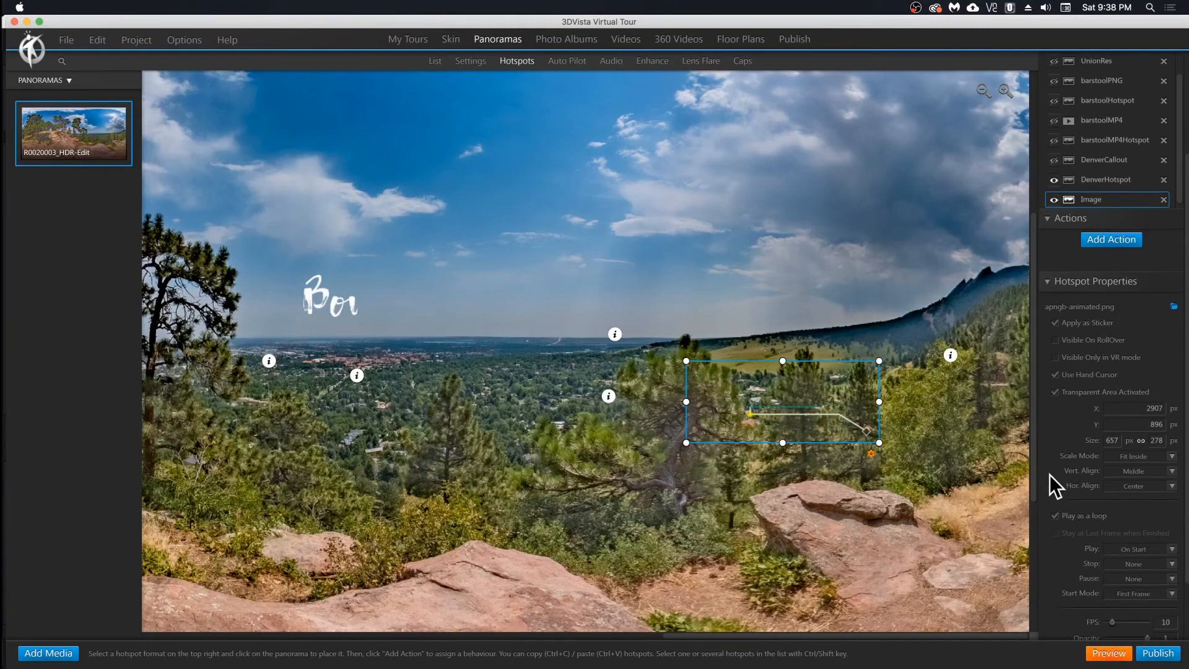
pyautogui.click(1053, 514)
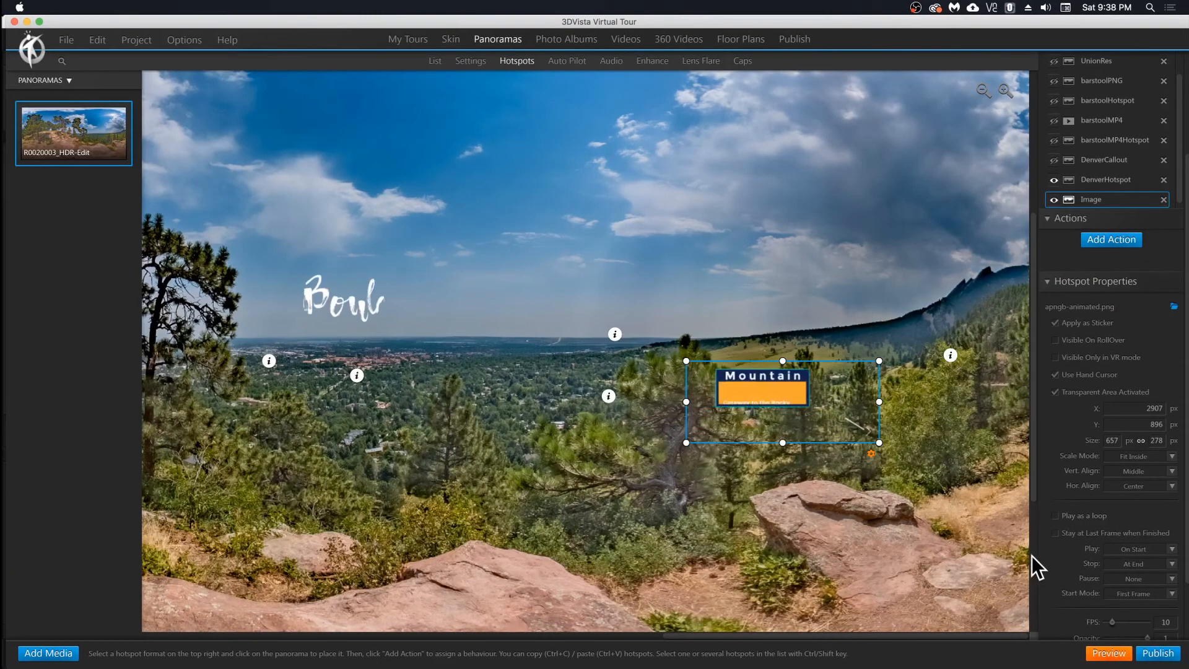
pyautogui.scroll(-1, 1047, 551)
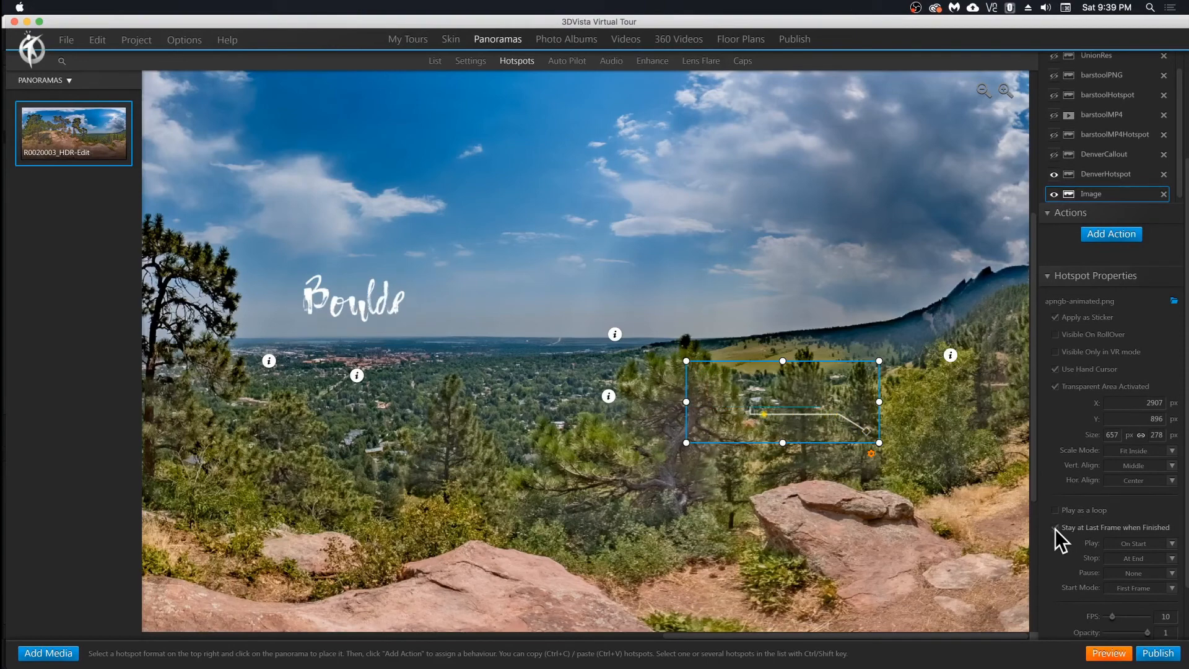
pyautogui.scroll(-2, 1053, 563)
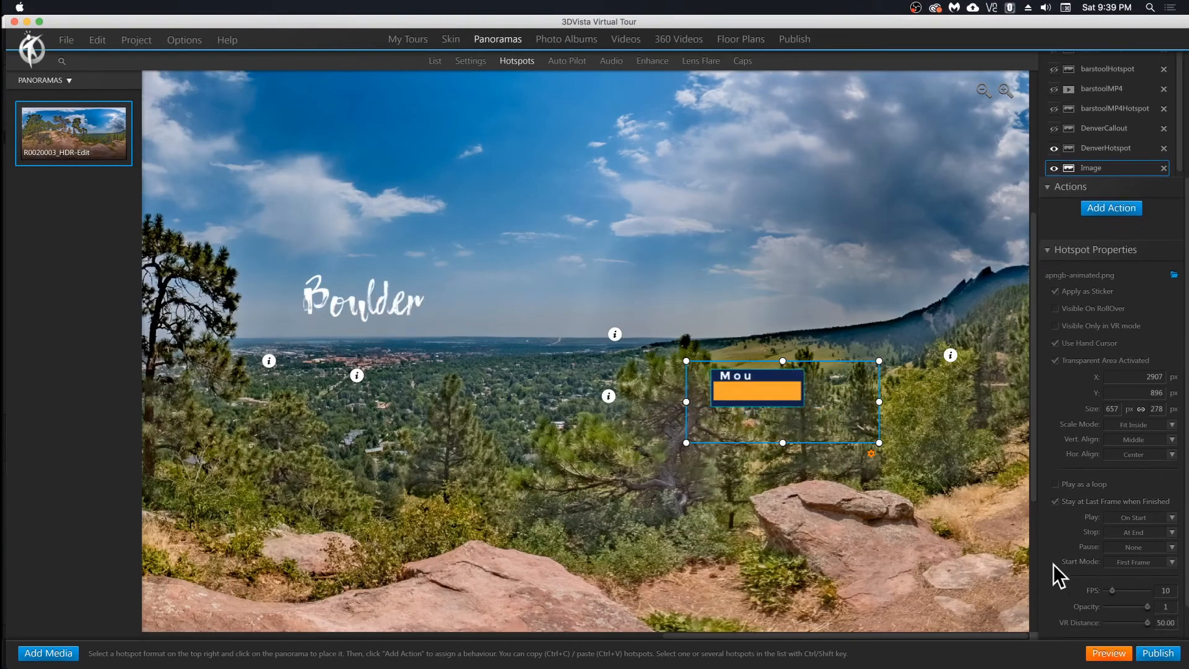
pyautogui.click(1171, 487)
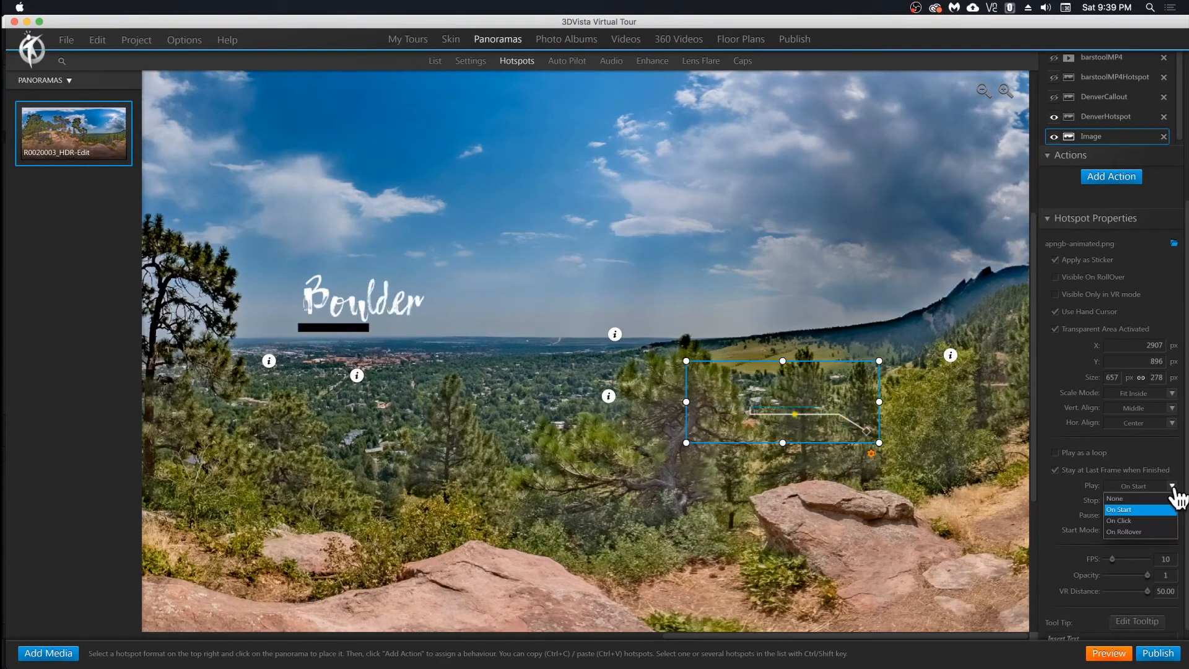
pyautogui.click(1112, 499)
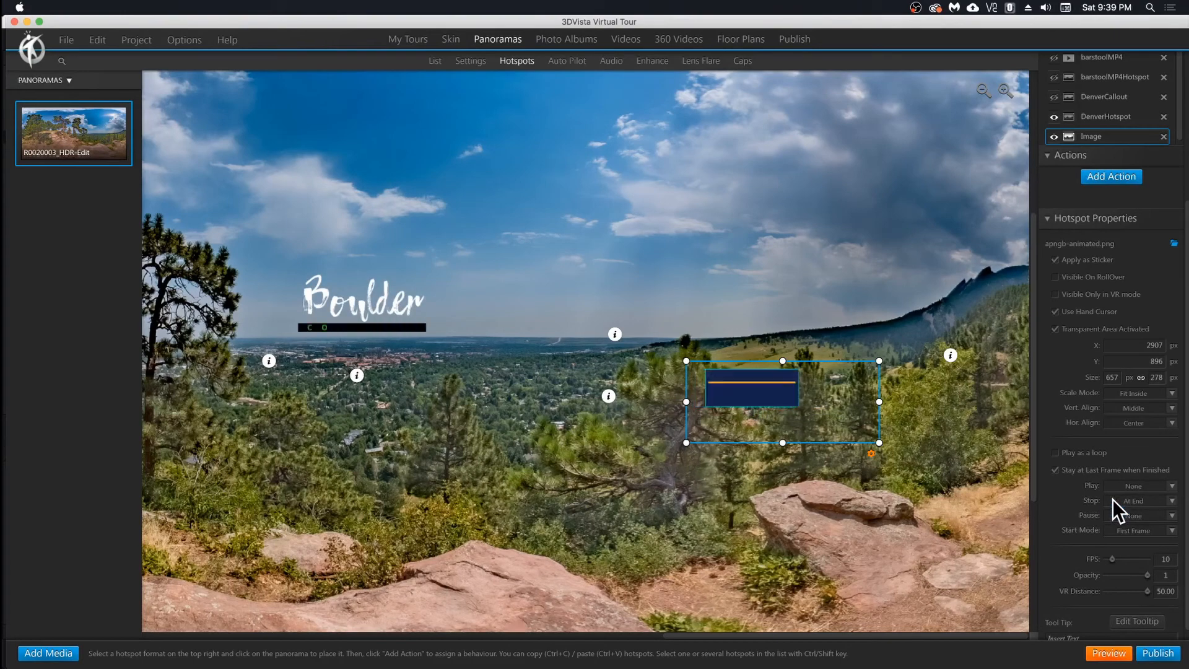
pyautogui.scroll(-1, 1064, 510)
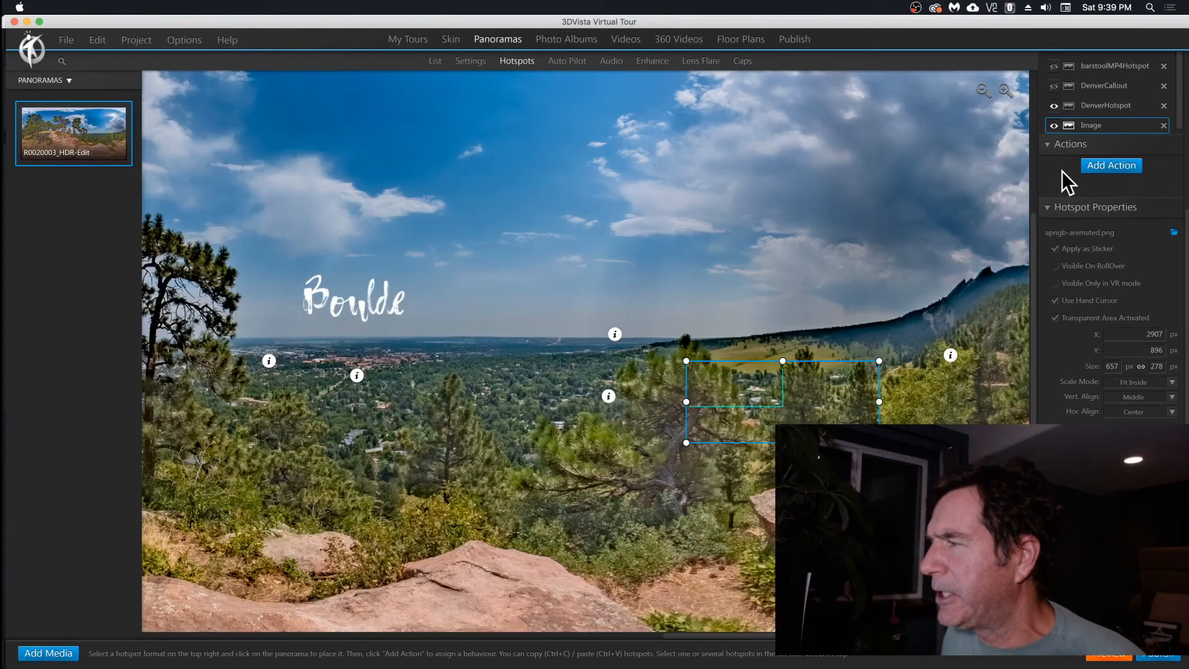
# Rename the new Image hotspot as mountaincallout.
pyautogui.scroll(1, 1061, 171)
pyautogui.scroll(2, 1061, 170)
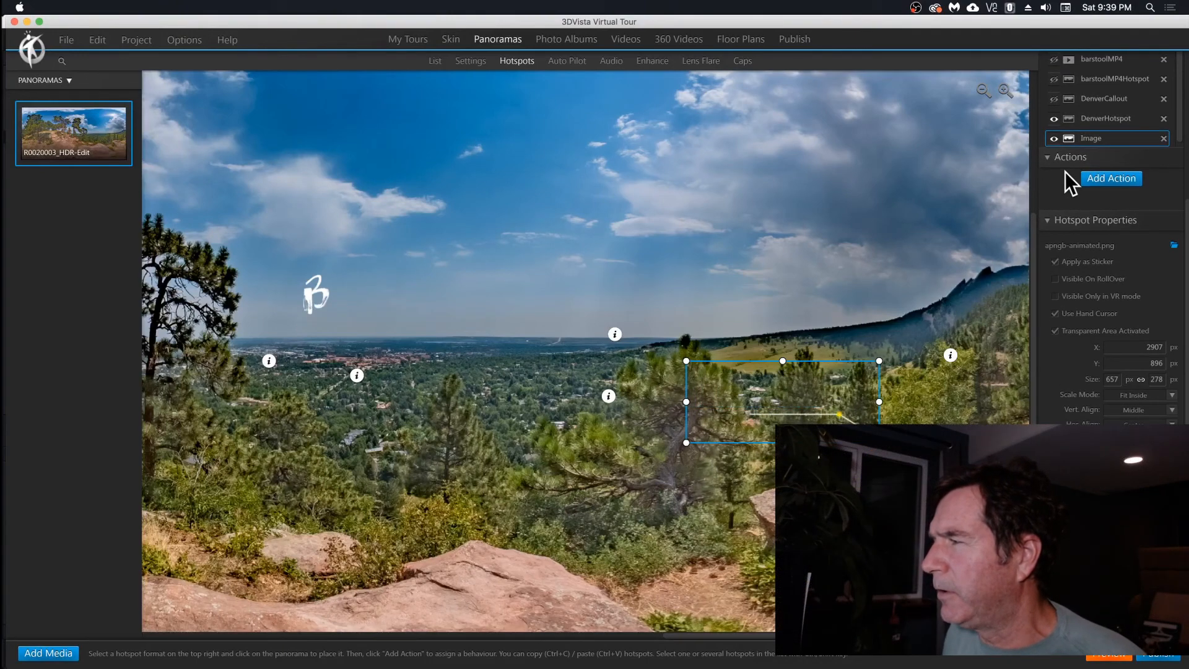
pyautogui.doubleClick(1116, 138)
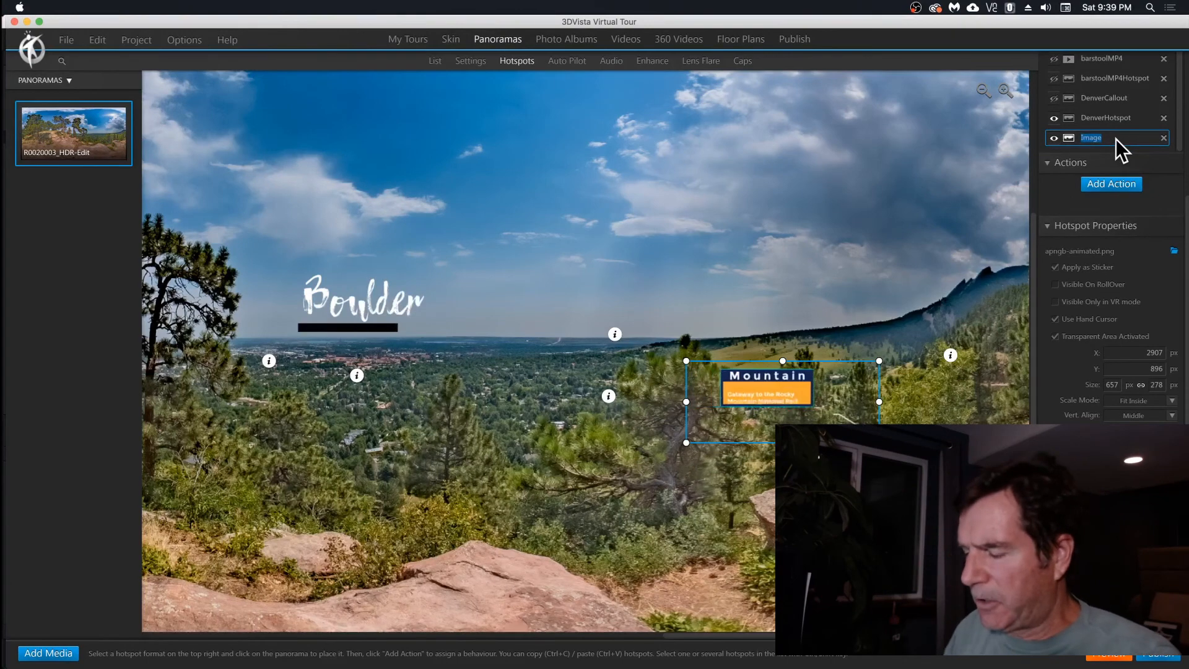
pyautogui.write('mountain')
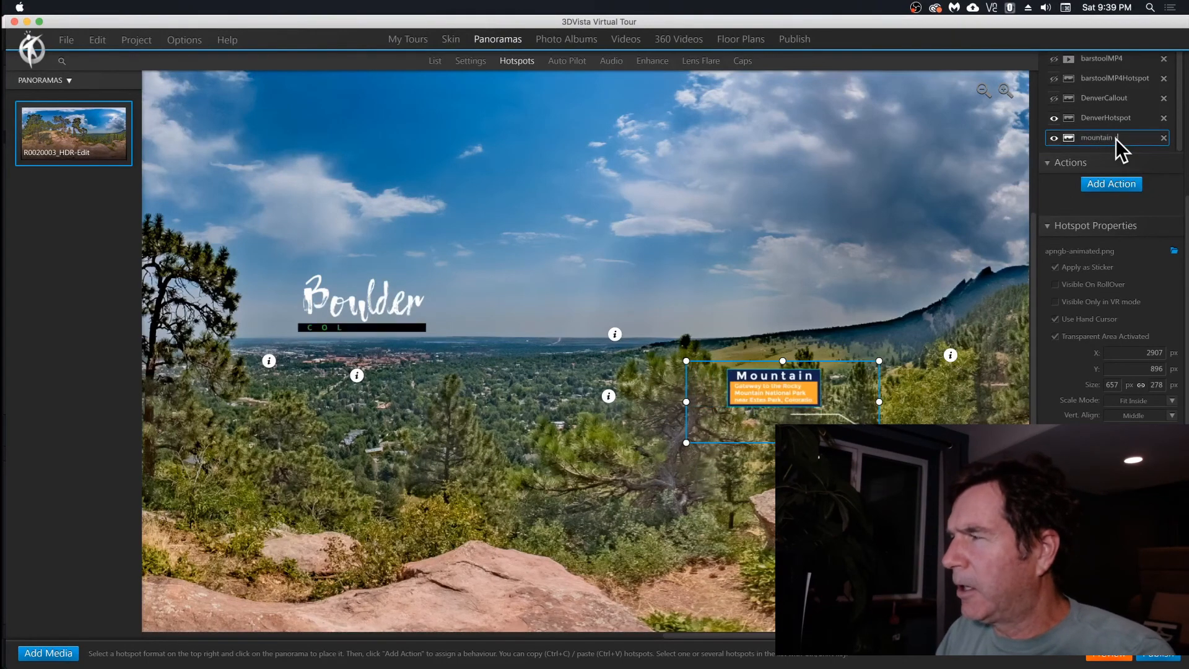
pyautogui.write('callout')
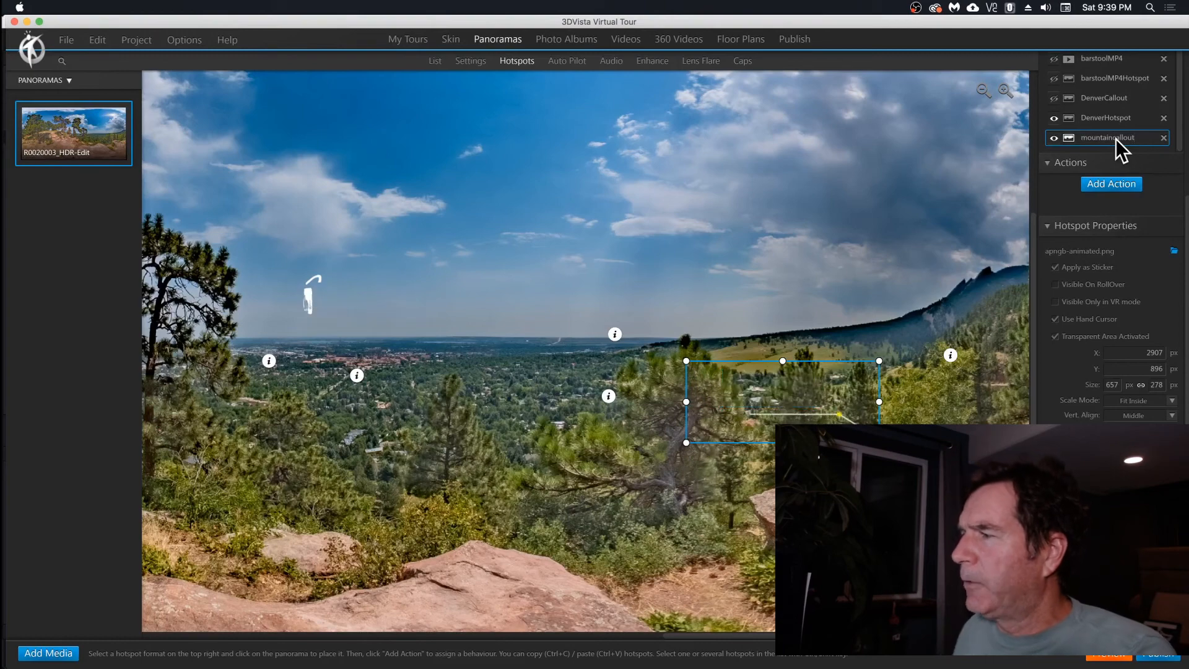
# Give mountaincallout an On Click Show/Hide Hotspots action on panorama R0020003_HDR-Edit that hides mountaincallout.
pyautogui.click(1105, 184)
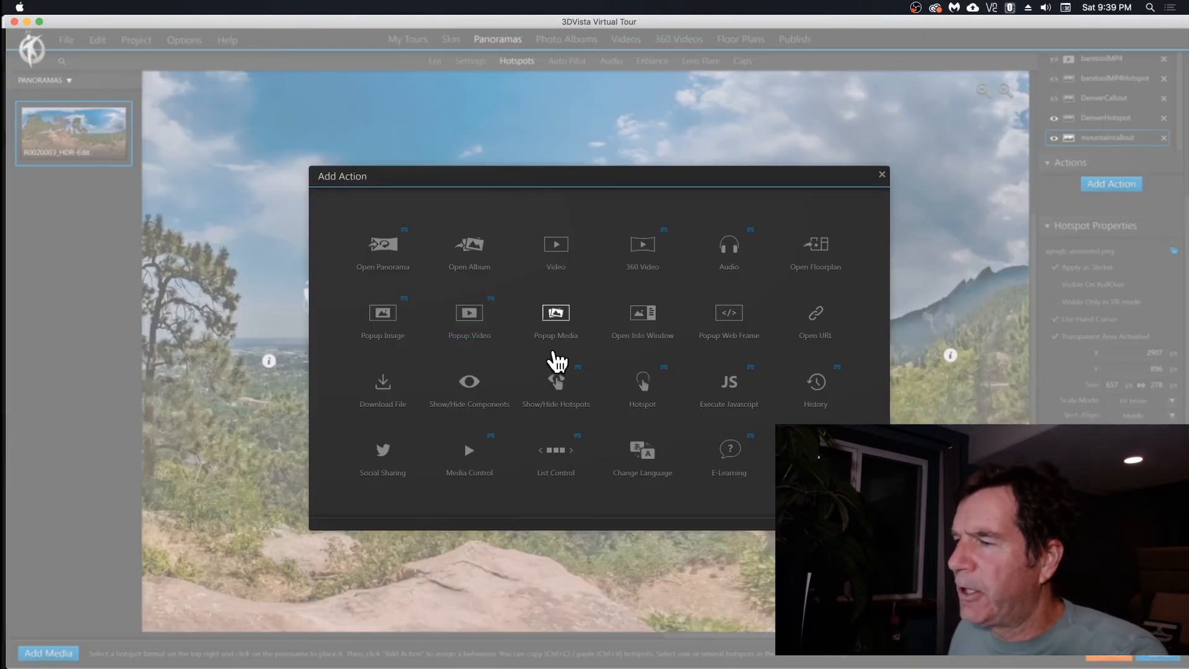
pyautogui.click(559, 384)
pyautogui.click(398, 231)
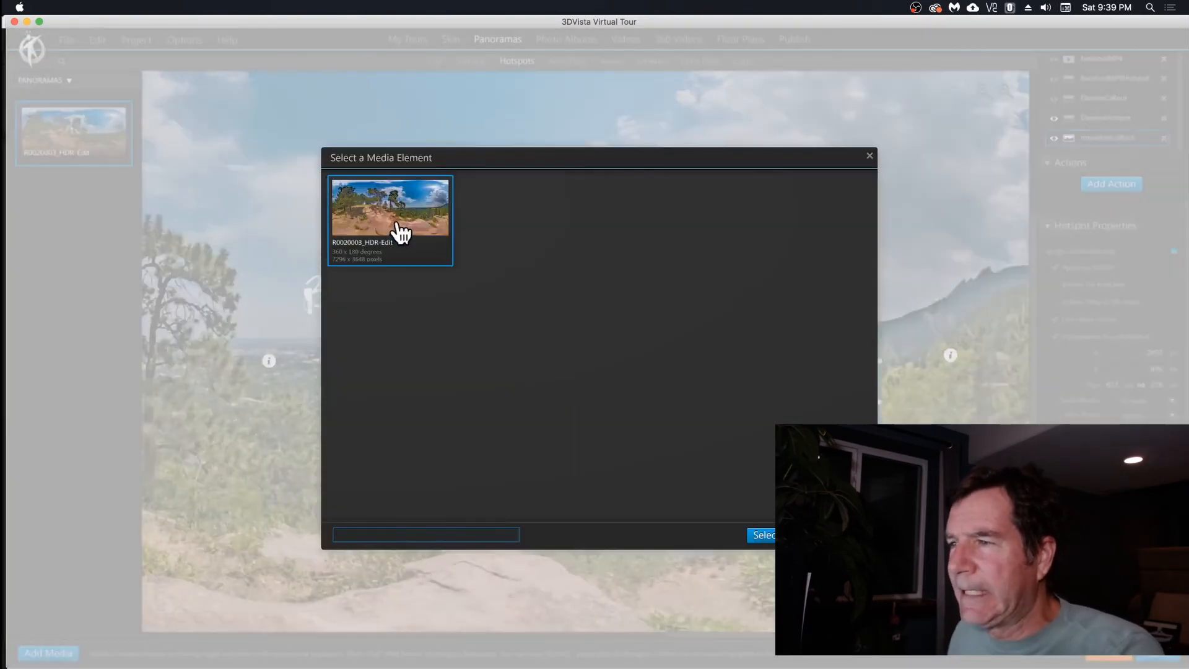
pyautogui.click(751, 535)
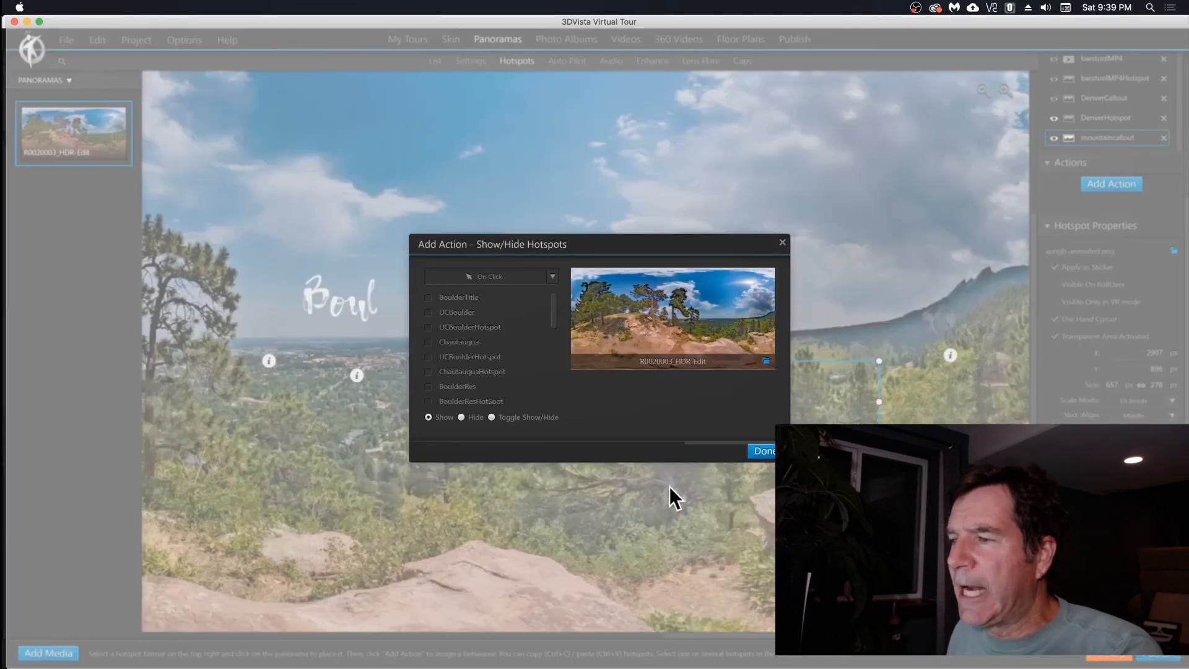
pyautogui.moveTo(554, 315); pyautogui.dragTo(559, 411)
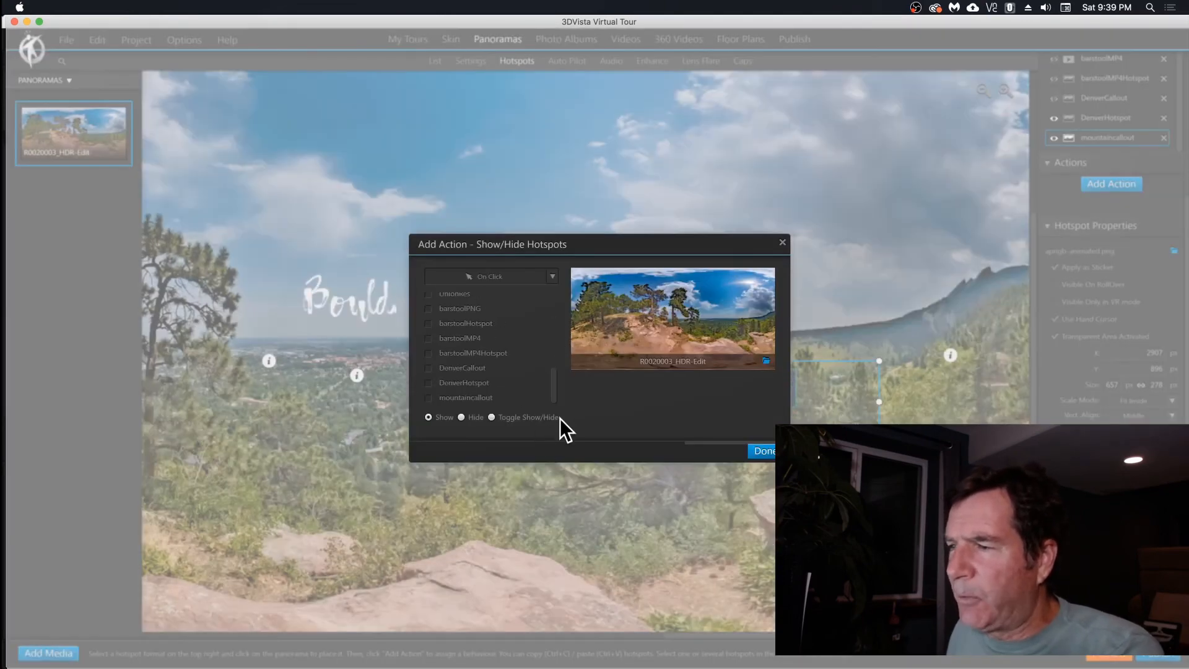
pyautogui.click(431, 397)
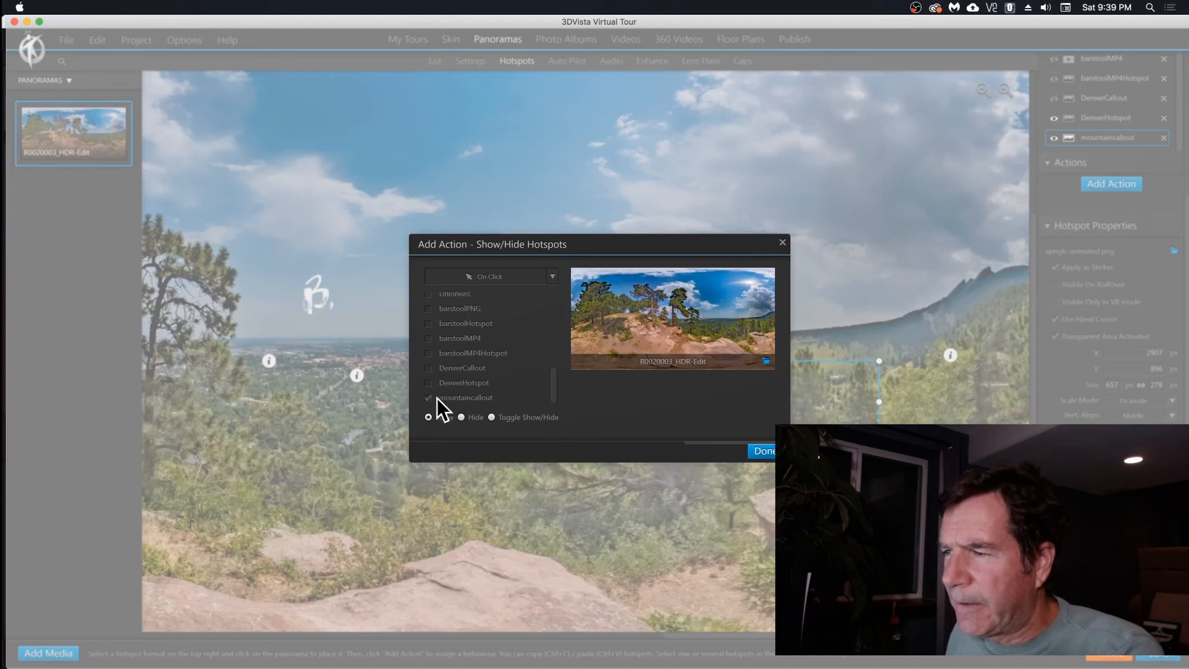
pyautogui.click(461, 417)
pyautogui.moveTo(559, 398); pyautogui.dragTo(564, 310)
pyautogui.click(763, 452)
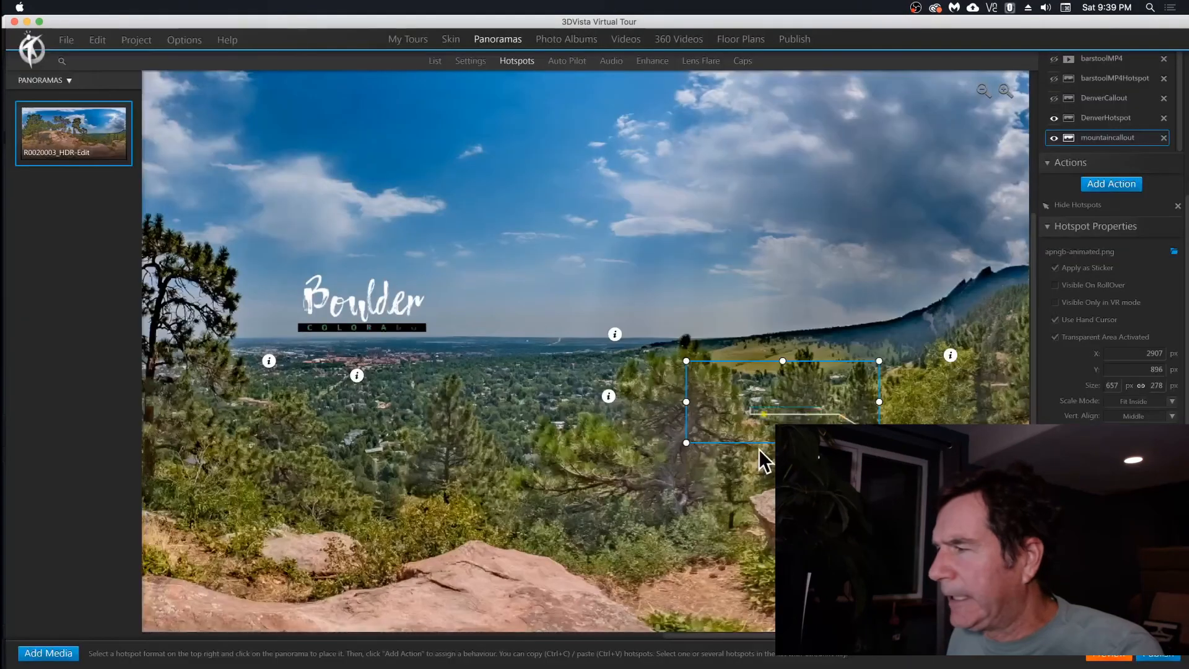
# Duplicate the DenverHotspot and rename the copy as mountainhotspot.
pyautogui.click(1120, 97)
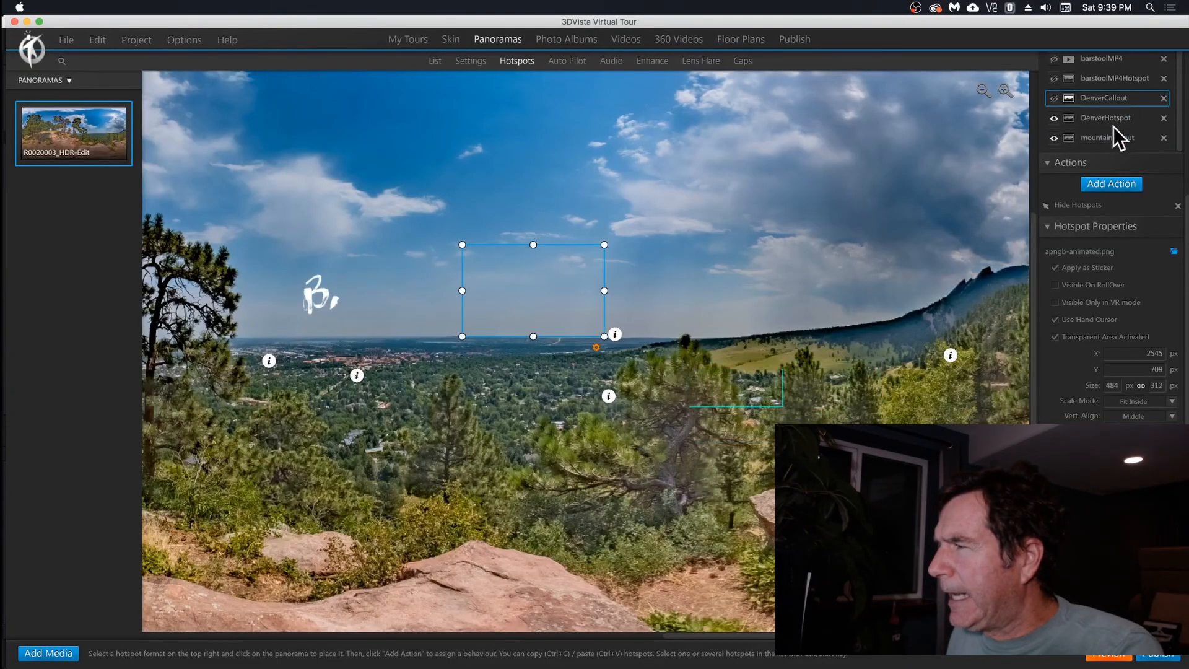
pyautogui.click(1124, 137)
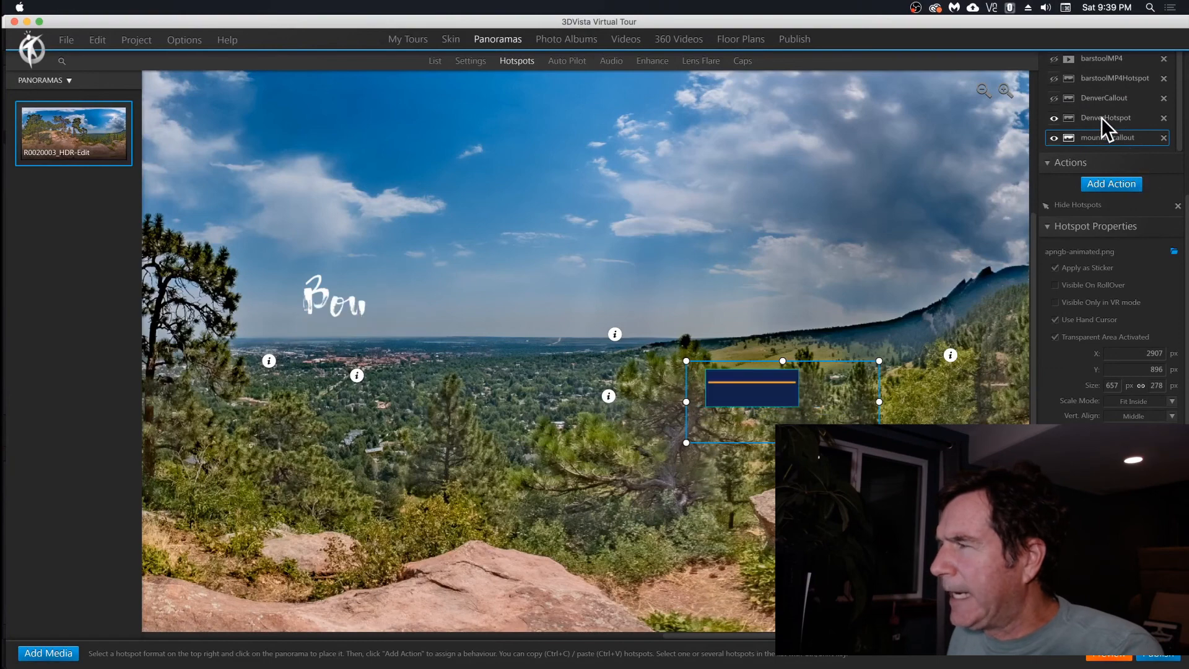
pyautogui.click(1100, 118)
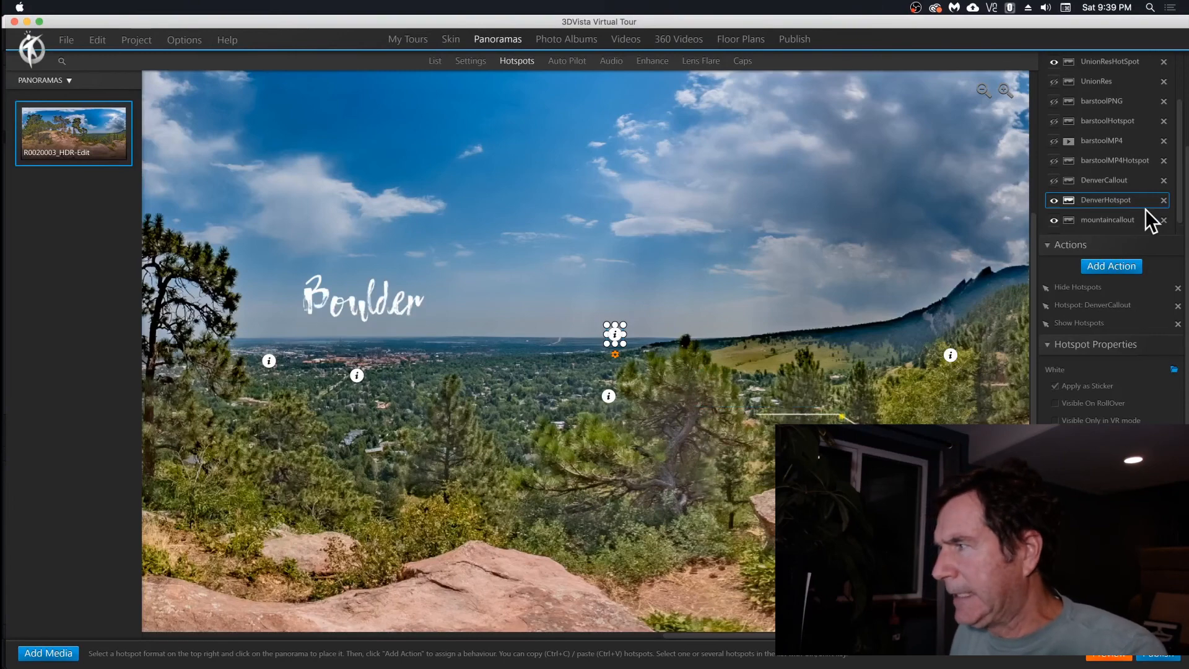
pyautogui.scroll(-1, 1181, 224)
pyautogui.doubleClick(1121, 220)
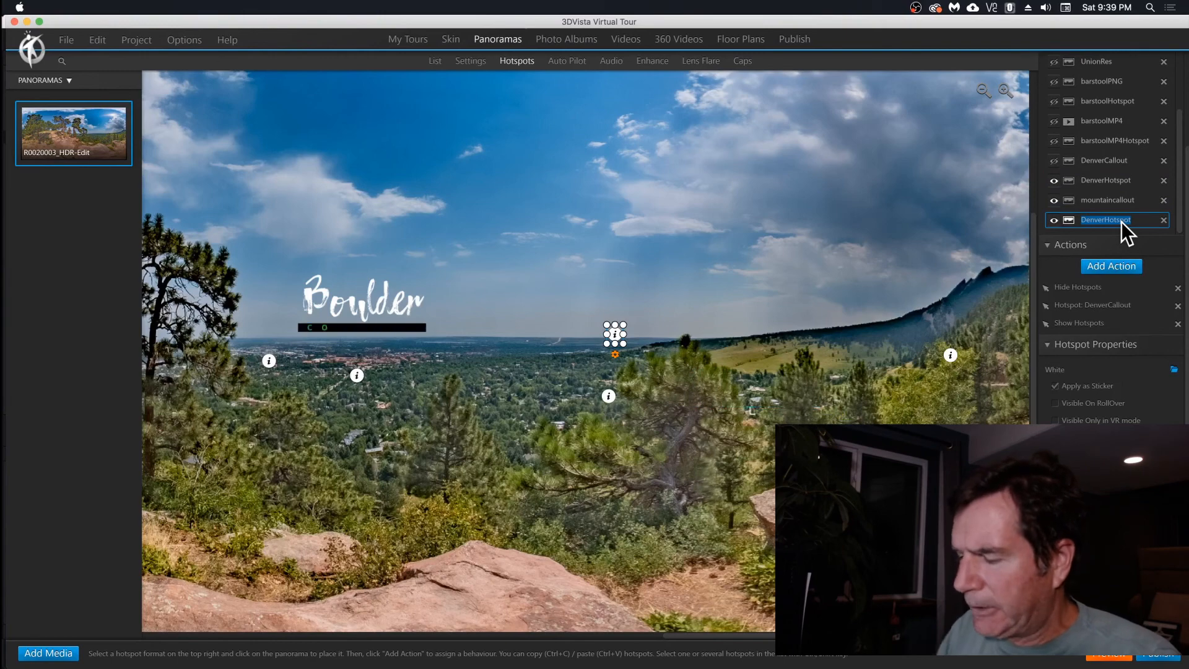
pyautogui.write('mountainm')
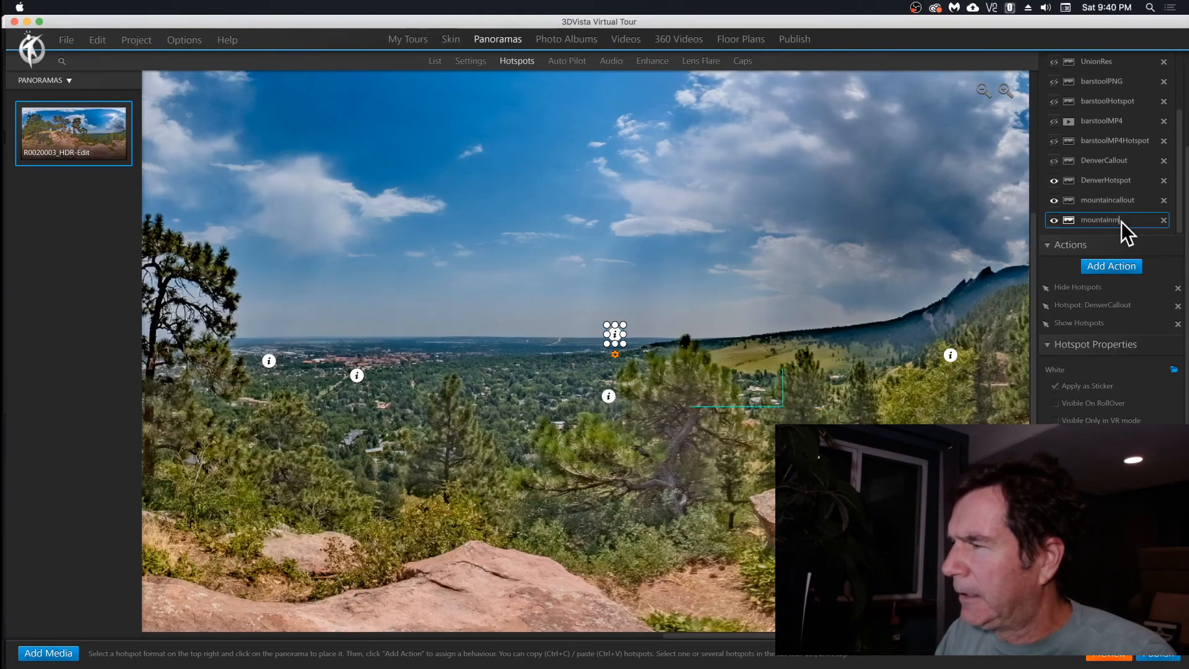
pyautogui.press('BackSpace')
pyautogui.write('hotspot')
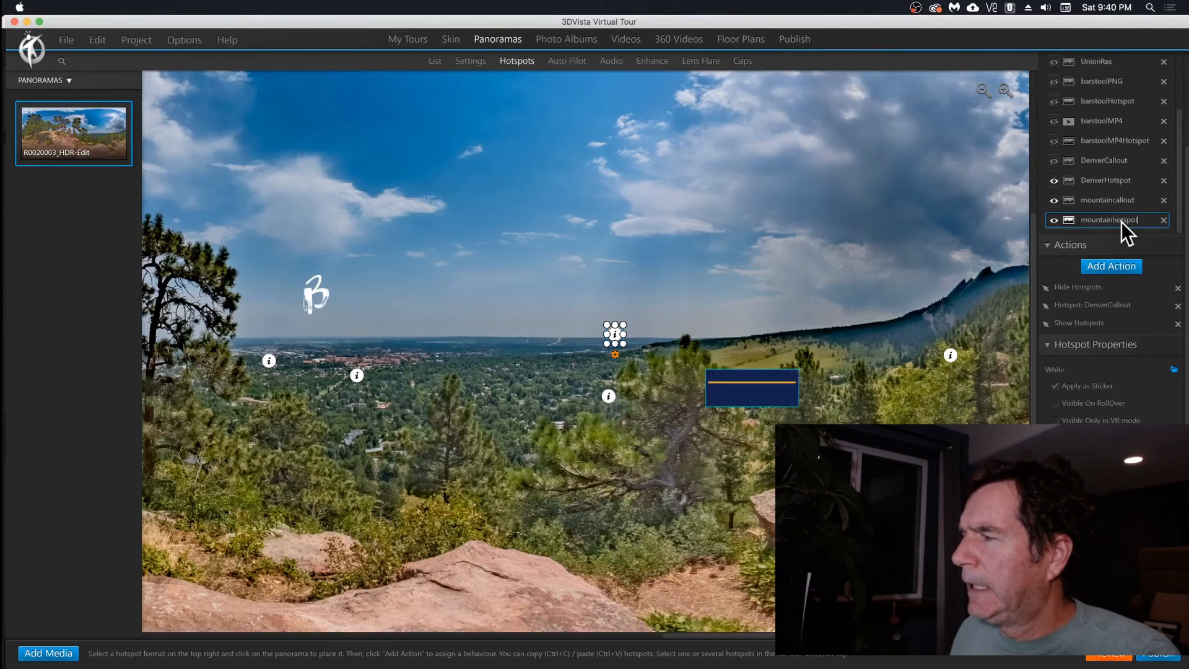
# Review which hotspots the On Click Hide Hotspots action of mountainhotspot hides.
pyautogui.click(1088, 303)
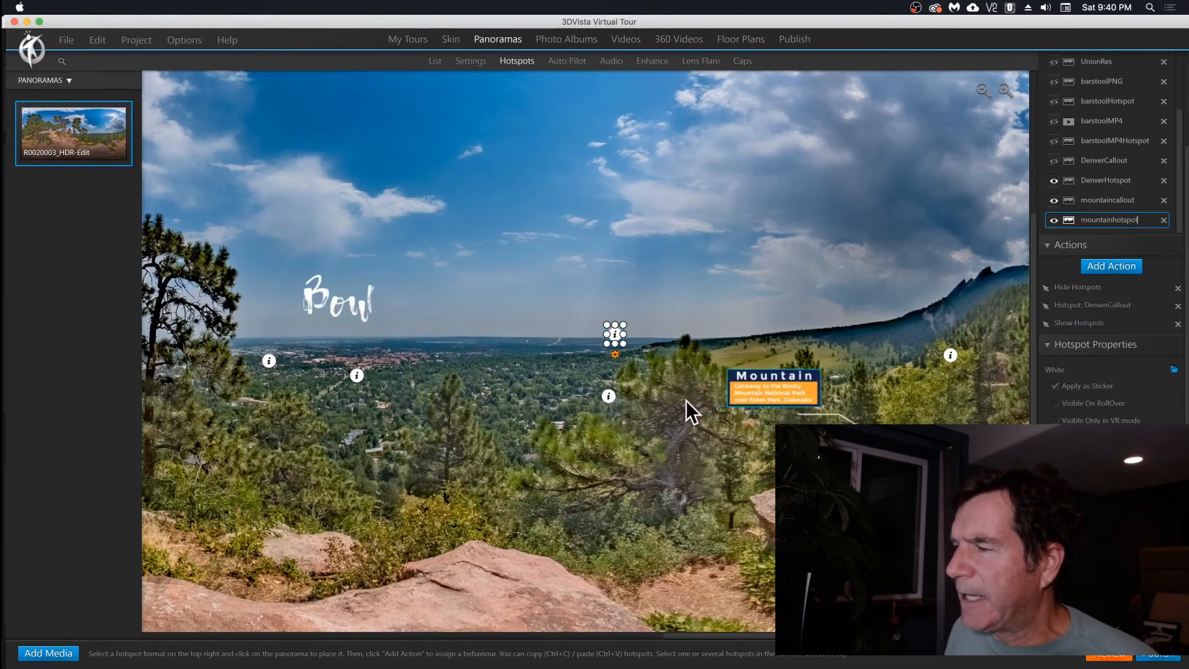
pyautogui.doubleClick(1095, 288)
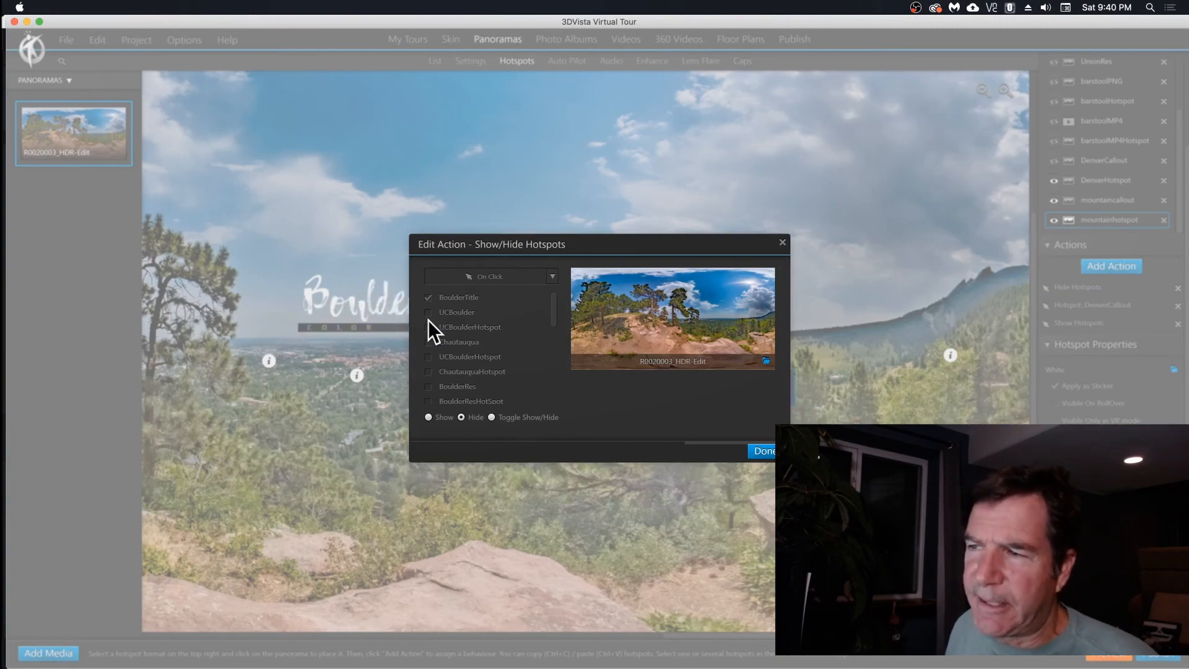
pyautogui.click(764, 451)
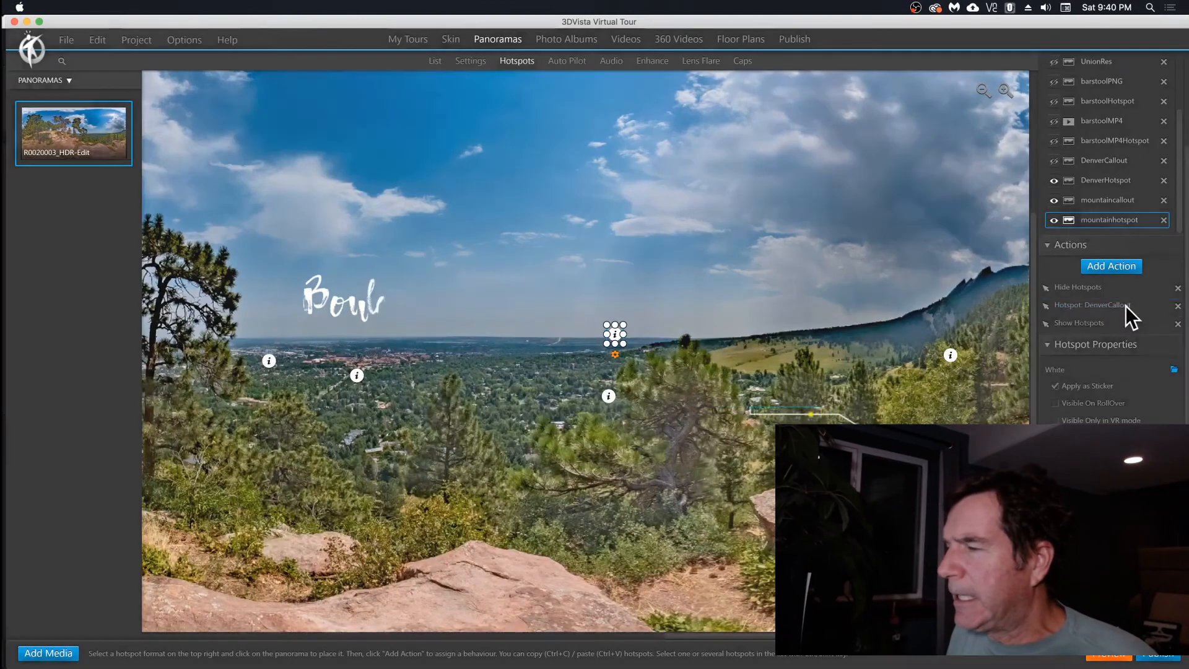
# Retarget the On Click Play action of mountainhotspot from DenverCallout to mountaincallout.
pyautogui.doubleClick(1123, 305)
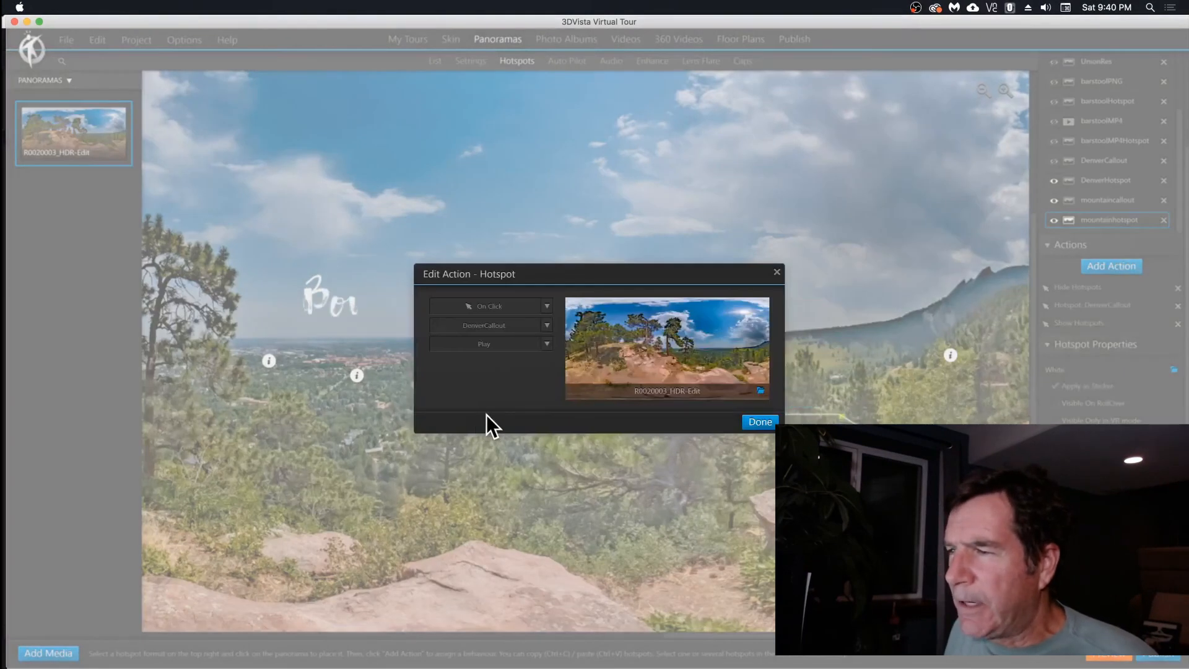
pyautogui.click(546, 325)
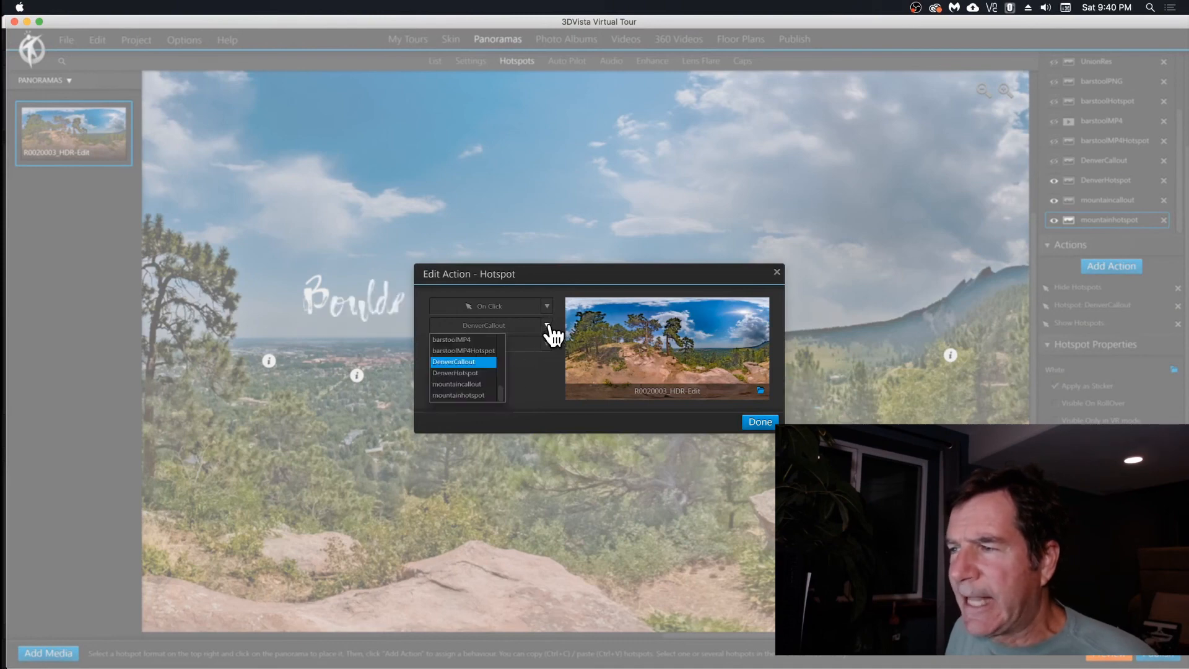
pyautogui.click(460, 384)
pyautogui.click(762, 423)
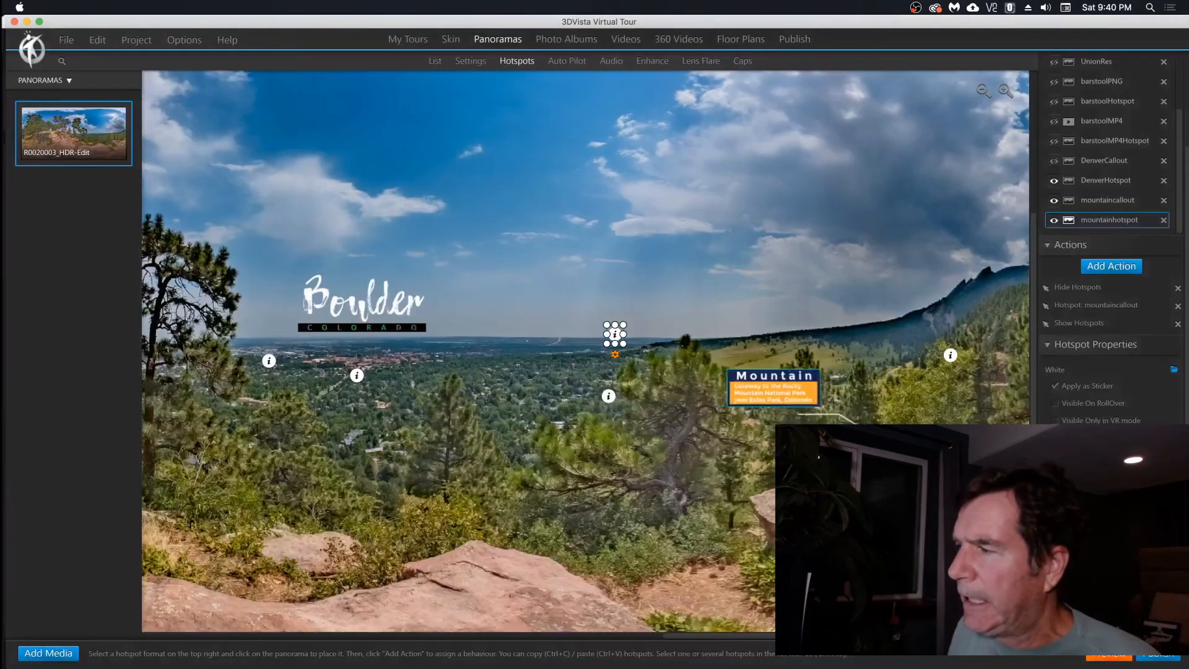
# Edit the On Click Show Hotspots action of mountainhotspot so that it shows mountaincallout.
pyautogui.click(1089, 325)
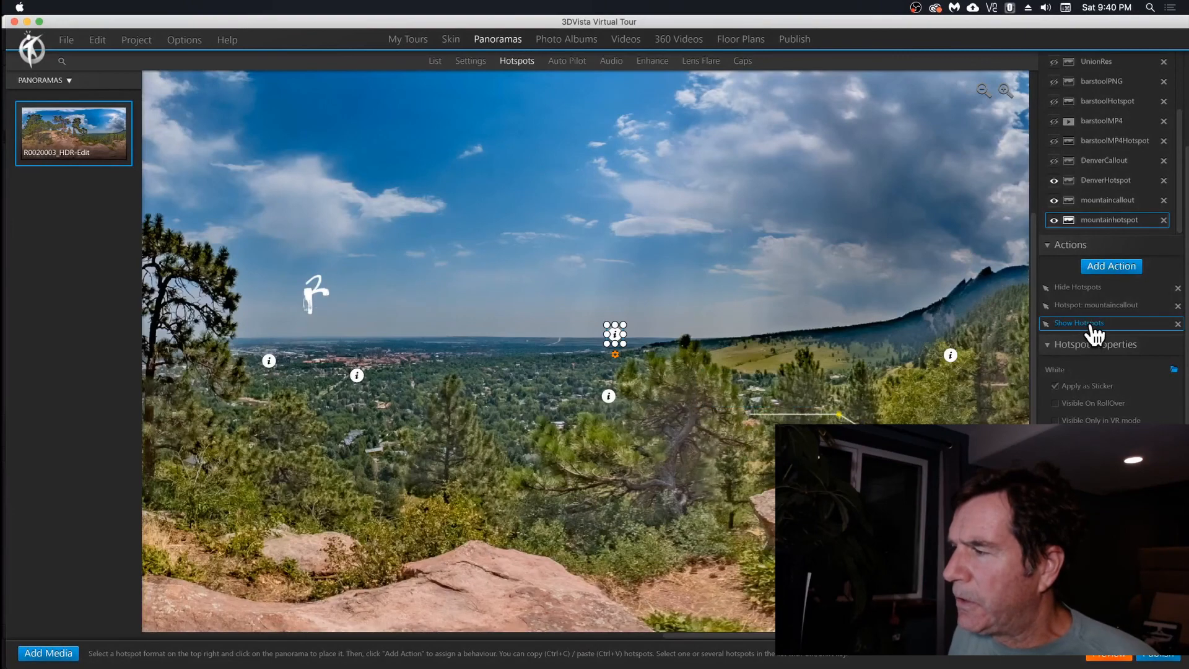
pyautogui.doubleClick(1092, 324)
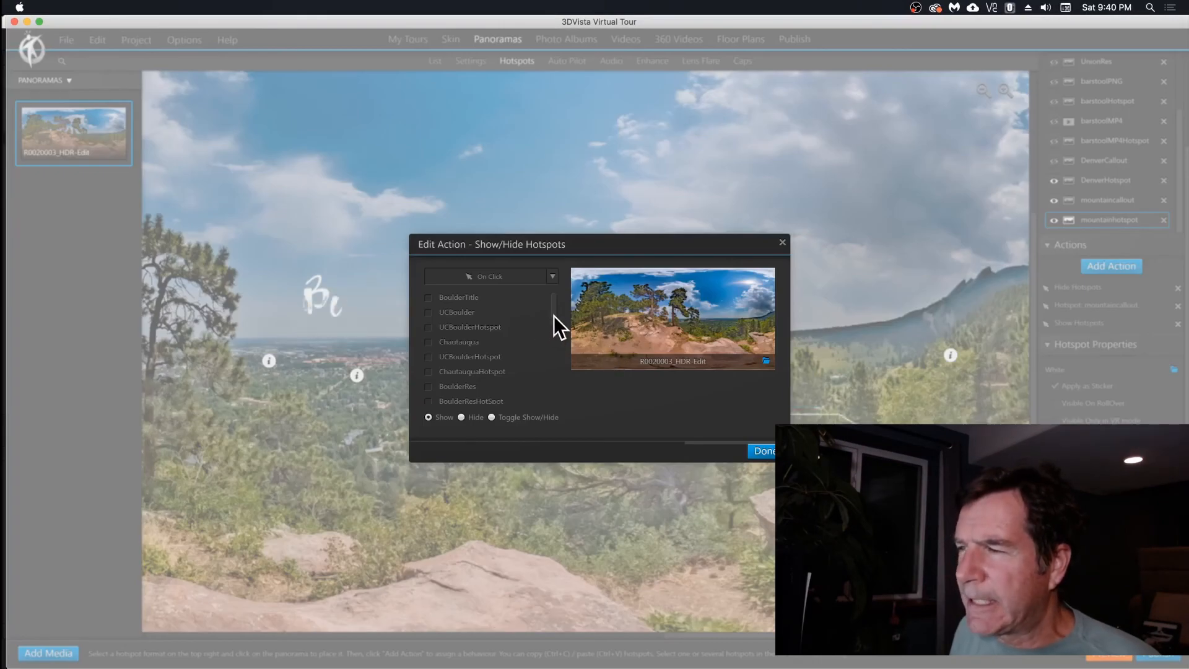
pyautogui.moveTo(553, 315); pyautogui.dragTo(554, 392)
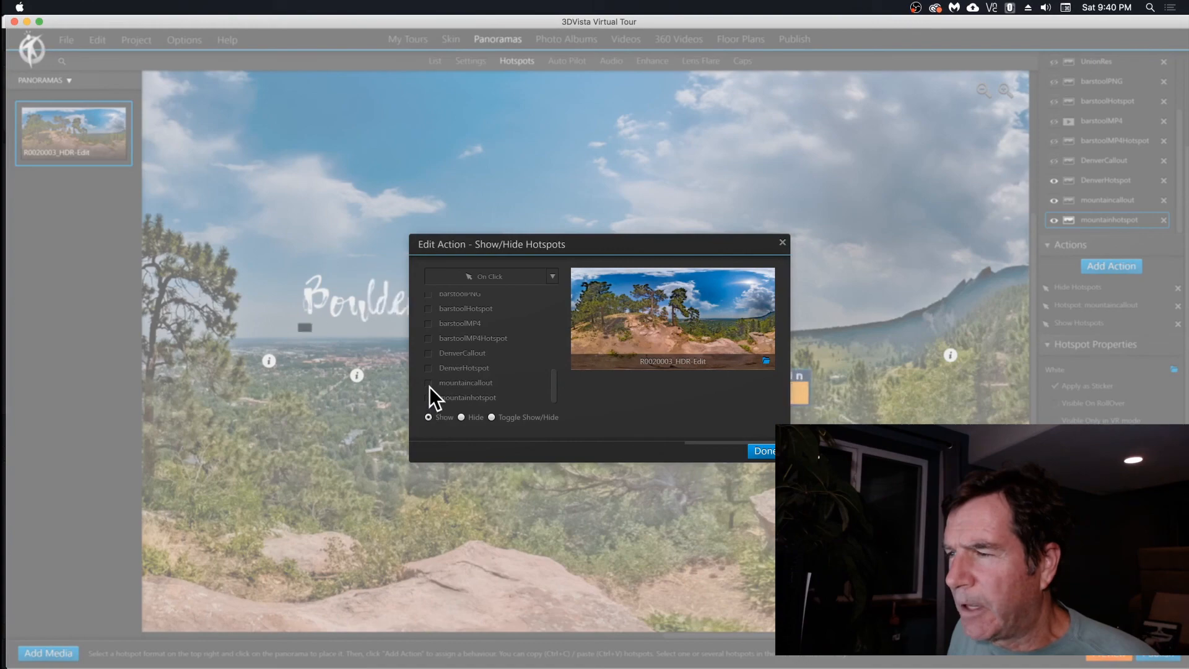
pyautogui.click(763, 451)
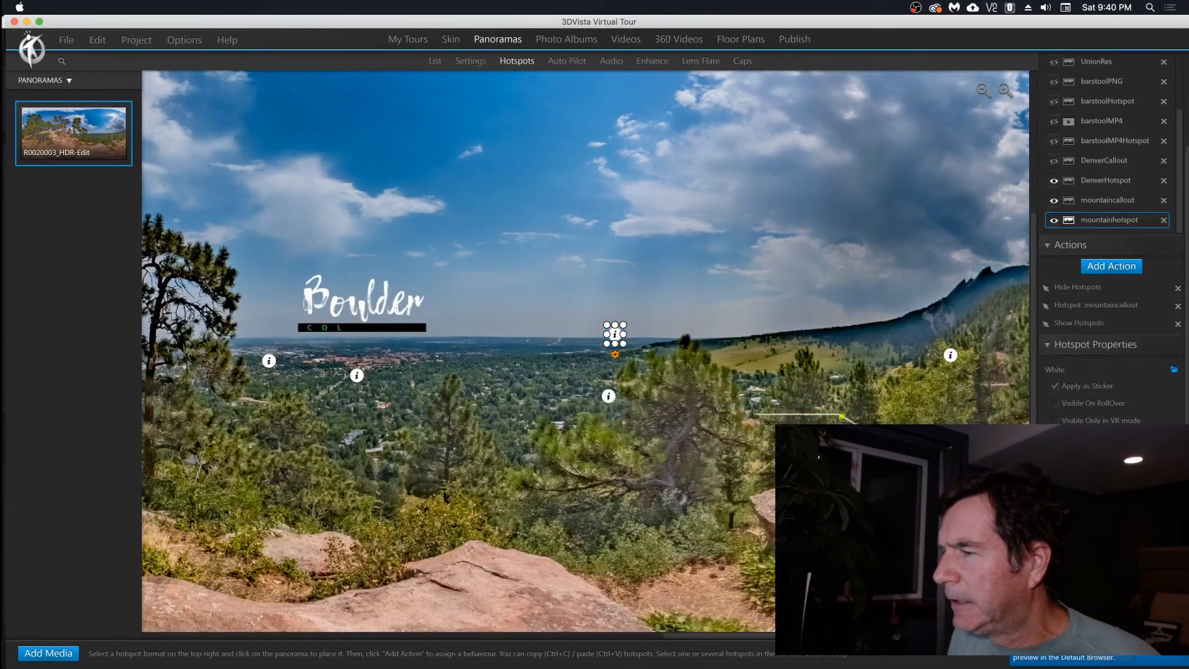
# Move mountainhotspot to the end of the mountain callout's leader line and deselect it.
pyautogui.moveTo(615, 335); pyautogui.dragTo(751, 452)
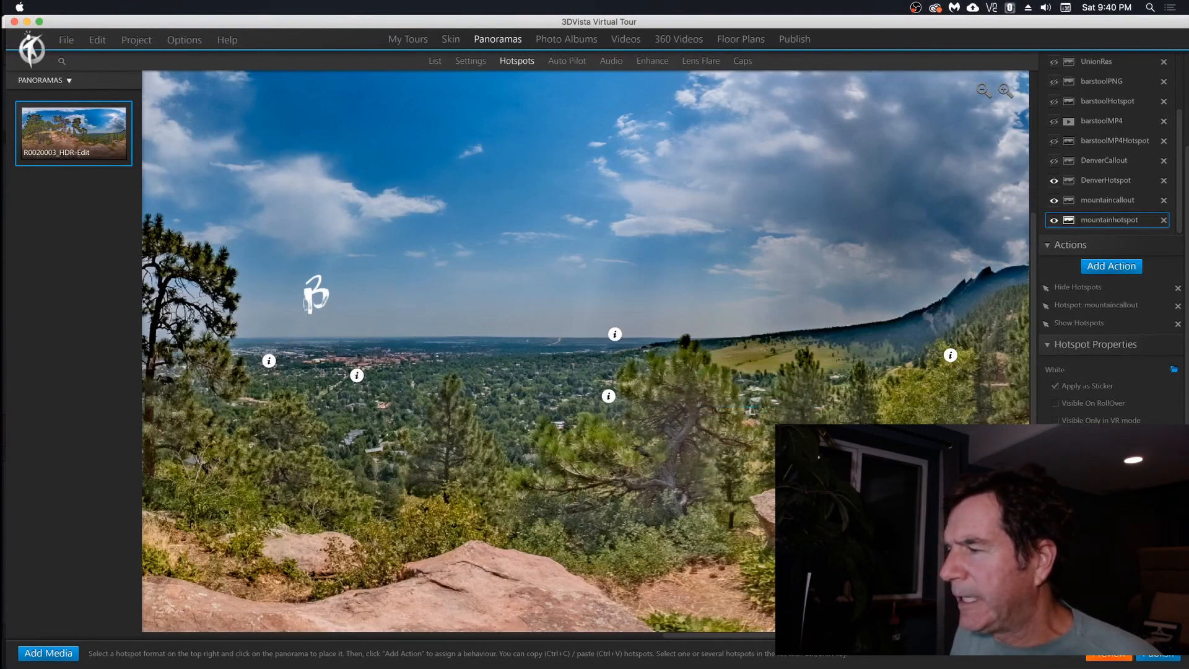
pyautogui.click(867, 496)
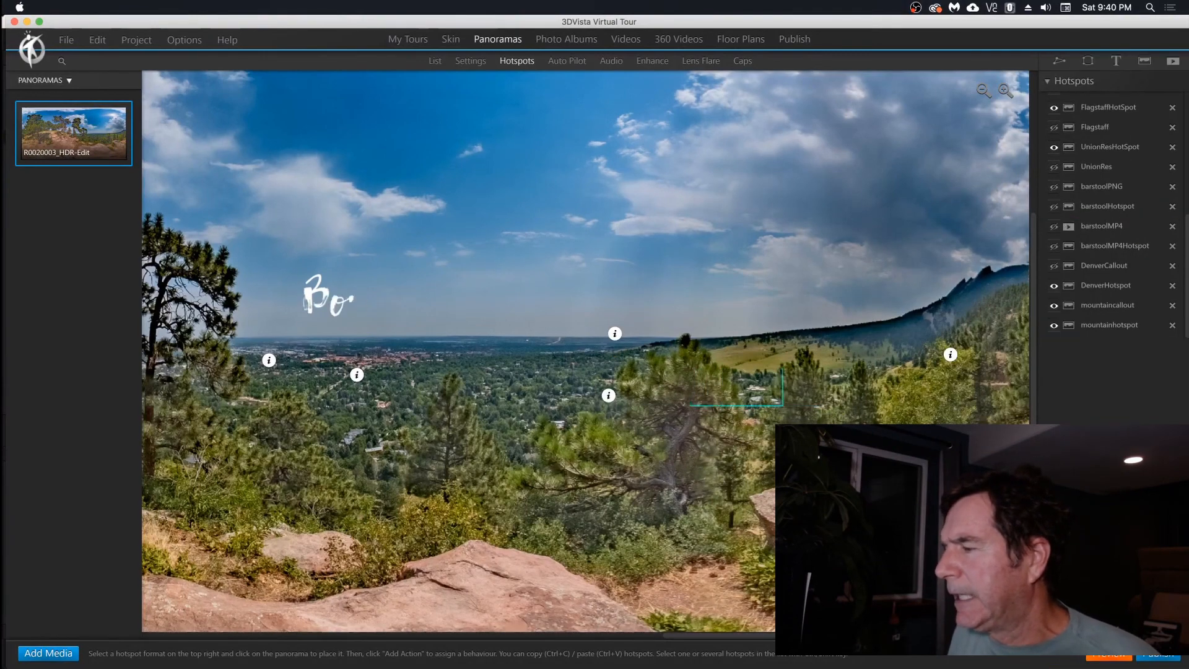
# Preview the tour, look toward the mountain and trigger the new info hotspot to play the Mountain callout.
pyautogui.click(1113, 657)
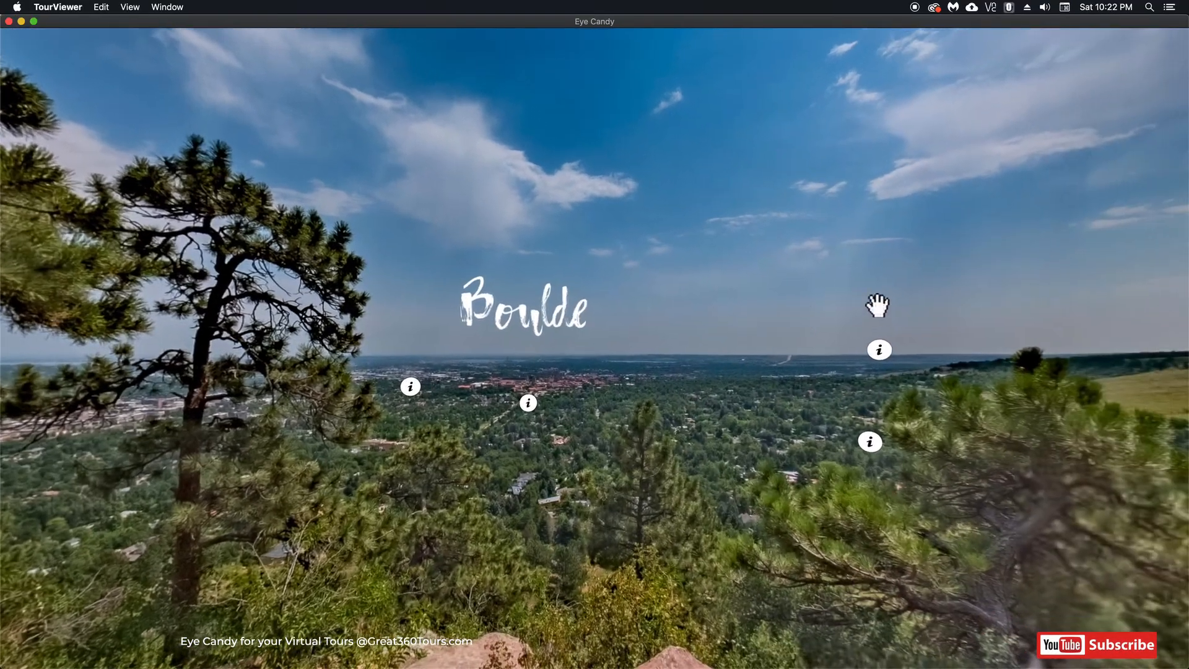
pyautogui.moveTo(878, 305); pyautogui.dragTo(591, 293)
pyautogui.moveTo(878, 403); pyautogui.dragTo(594, 285)
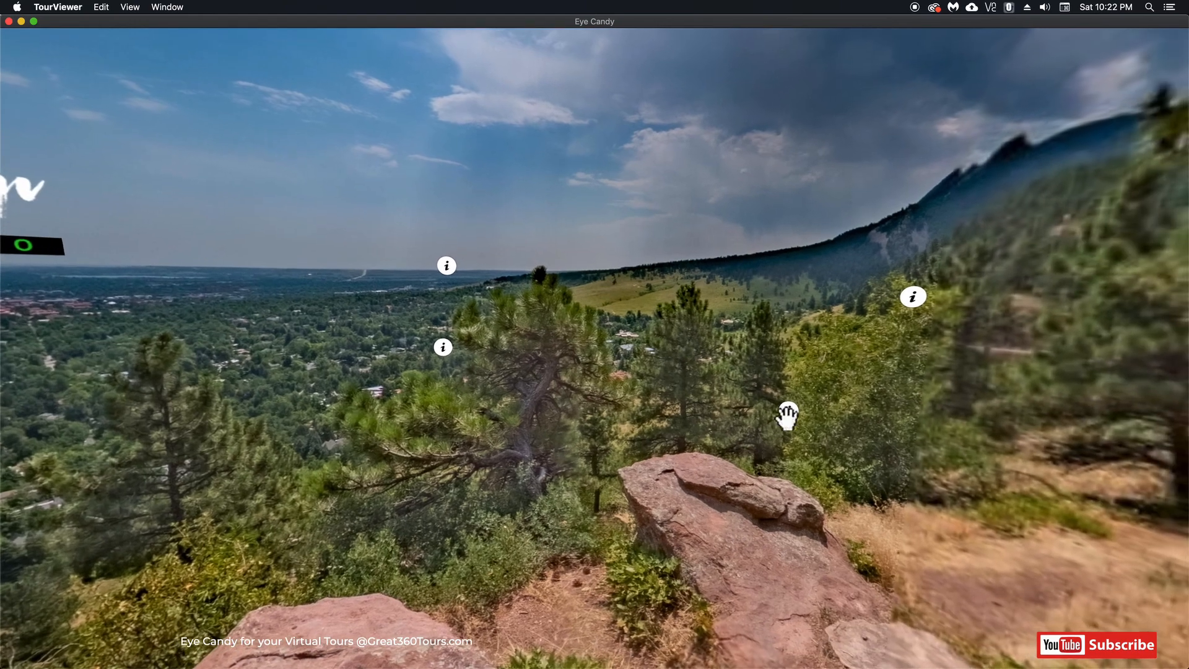
pyautogui.moveTo(788, 414); pyautogui.dragTo(616, 345)
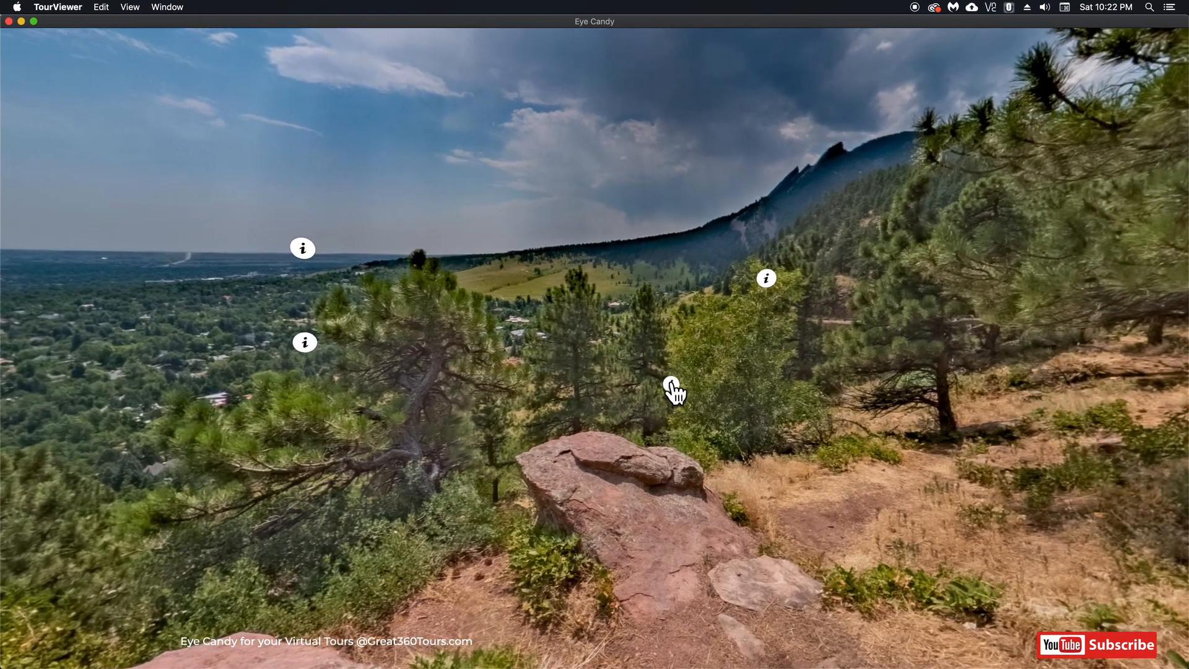
pyautogui.scroll(4, 517, 378)
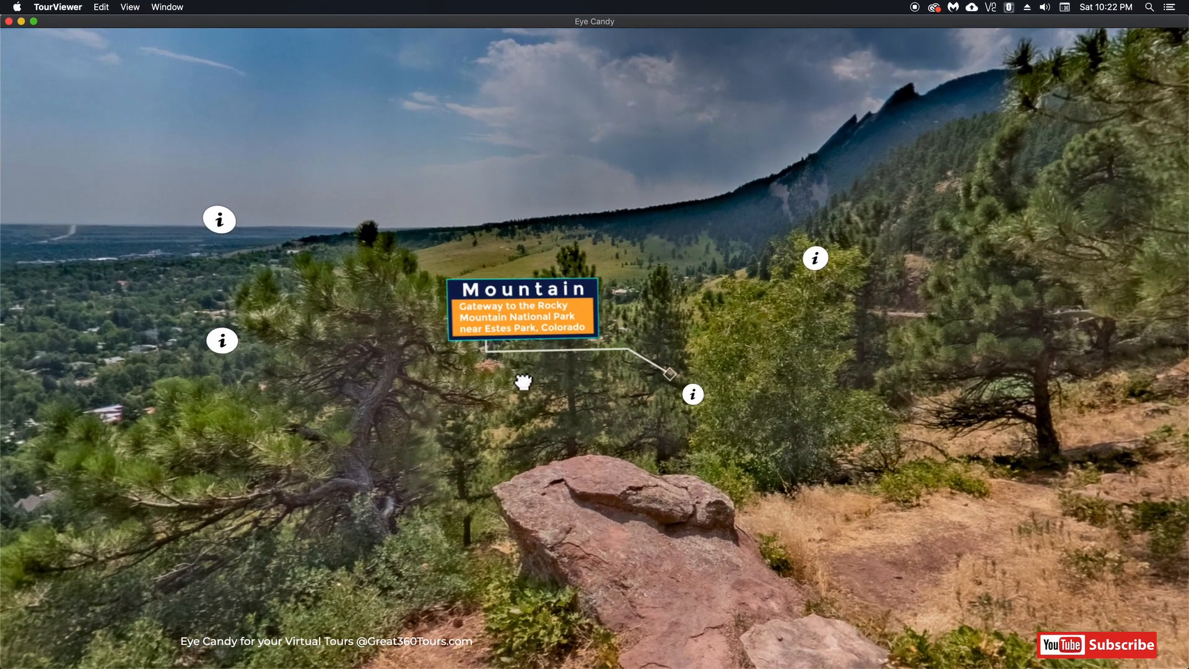